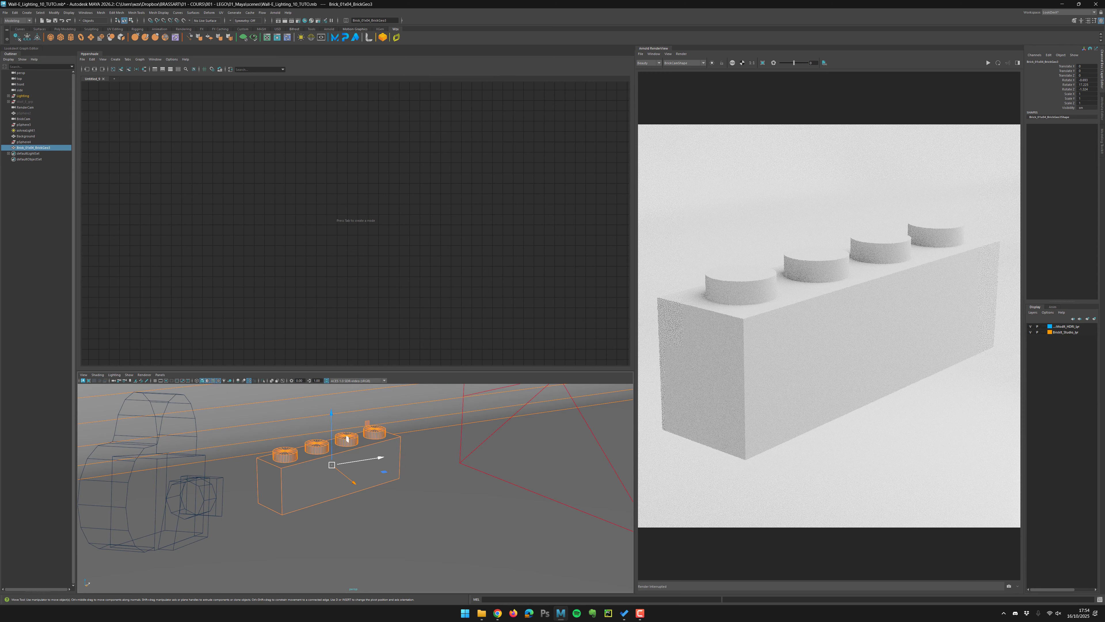
Rearrange the workspace panels and open the Attribute Editor for the selected brick.
right_click_drag(296, 199, 347, 172)
right_click_drag(309, 479, 330, 468)
left_click_drag(724, 217, 800, 220)
left_click_drag(790, 208, 790, 235)
key("Escape")
key("ctrl+a")
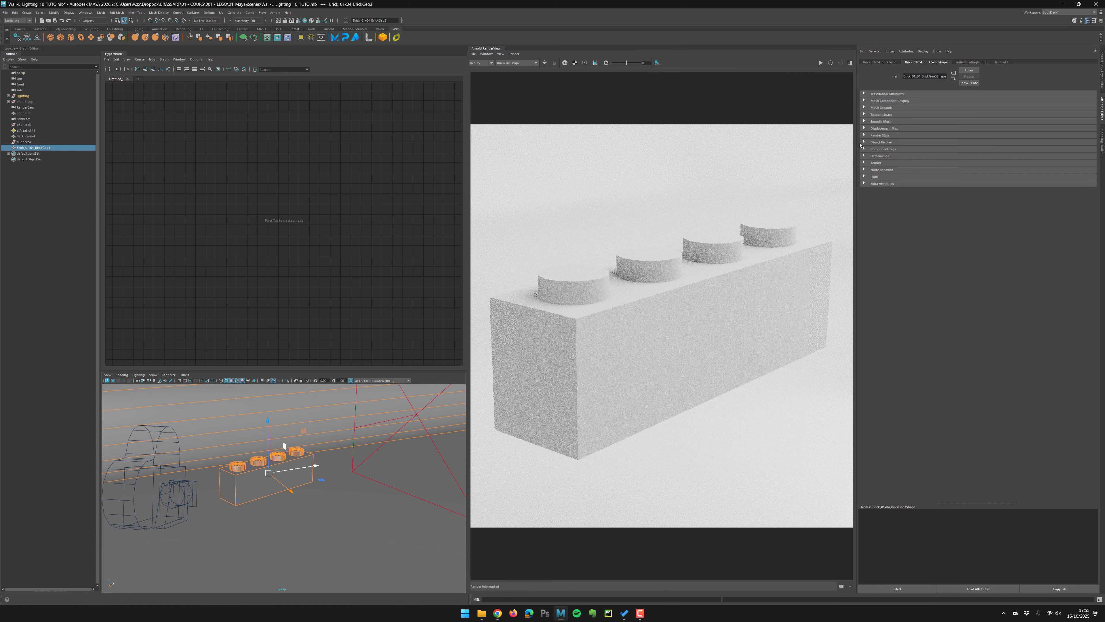
left_click_drag(856, 183, 898, 193)
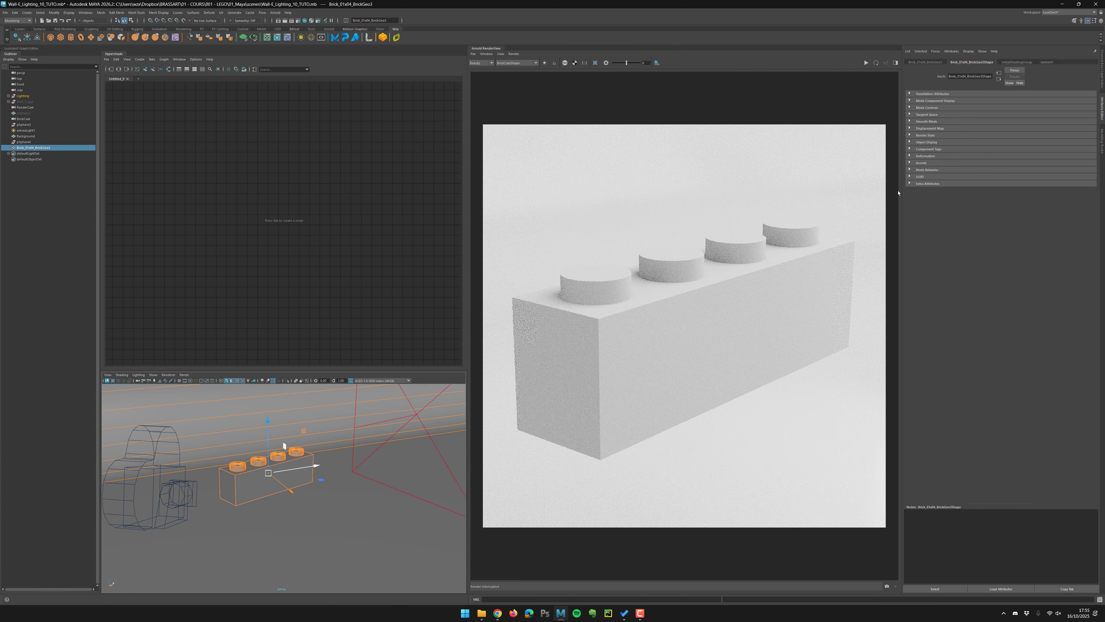
left_click_drag(467, 256, 578, 257)
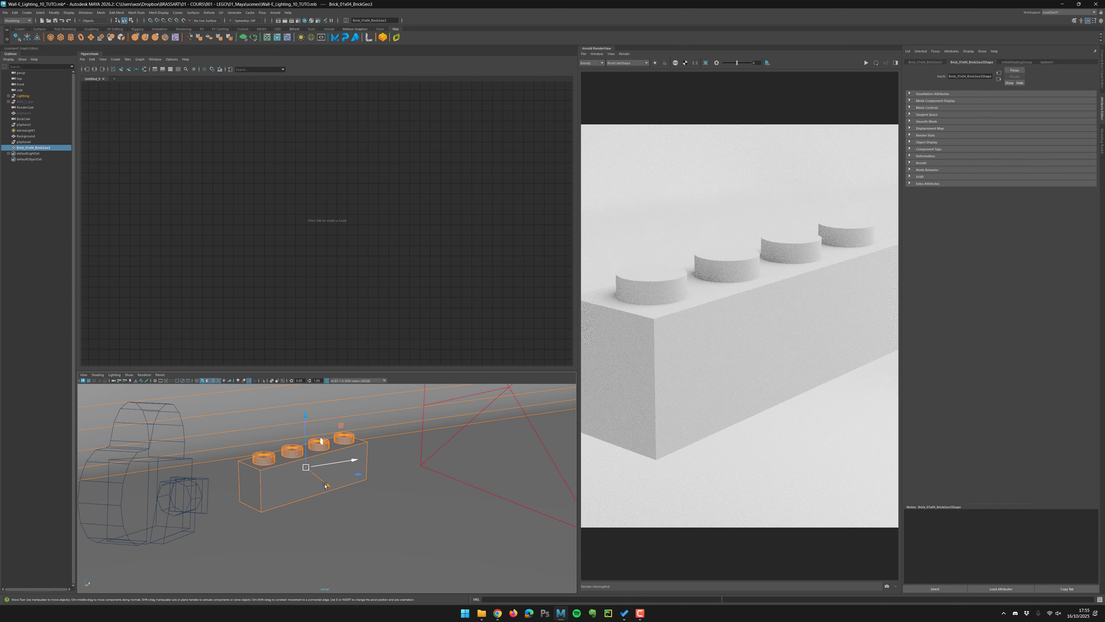
Create an aiStandardSurface shader node in the Hypershade and rename it BRICK_Yellow_shd.
left_click(321, 232)
key("Tab")
type("aistandard")
key("Return")
double_click(308, 167)
type("BRICK_Yellow_shd")
key("Return")
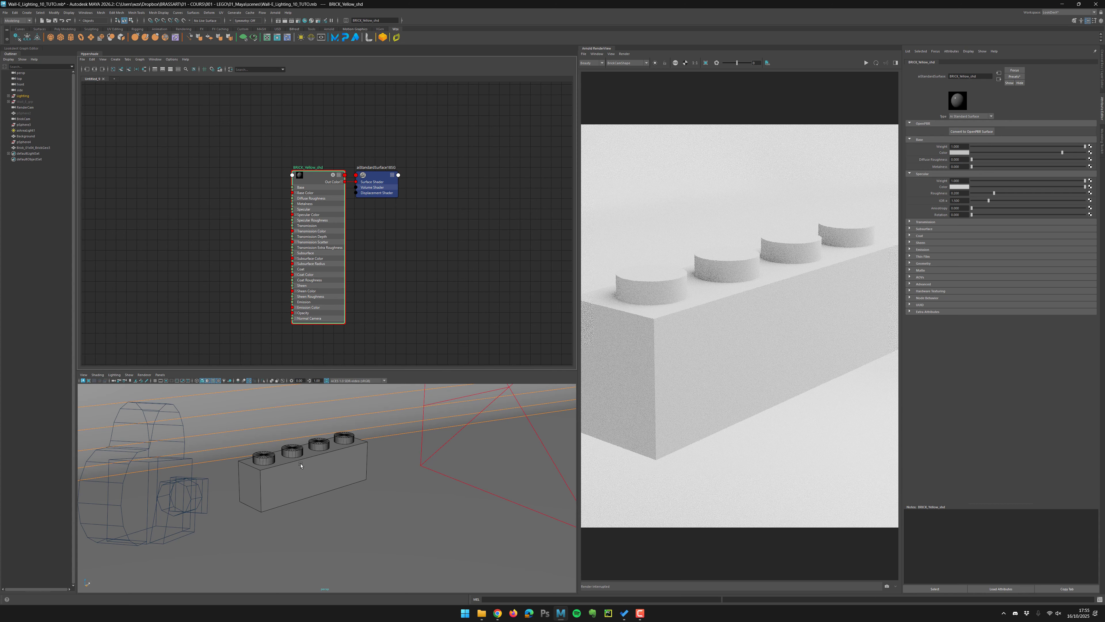
Set the BRICK_Yellow_shd base color to a yellow-orange.
left_click(300, 463)
left_click(323, 279)
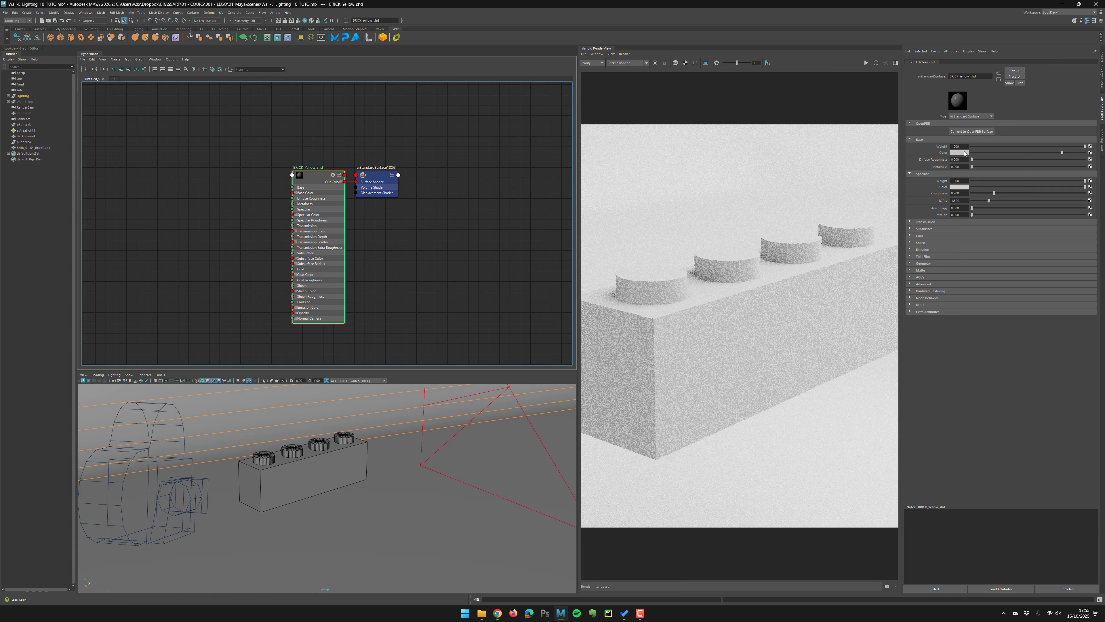
left_click(959, 152)
left_click(943, 148)
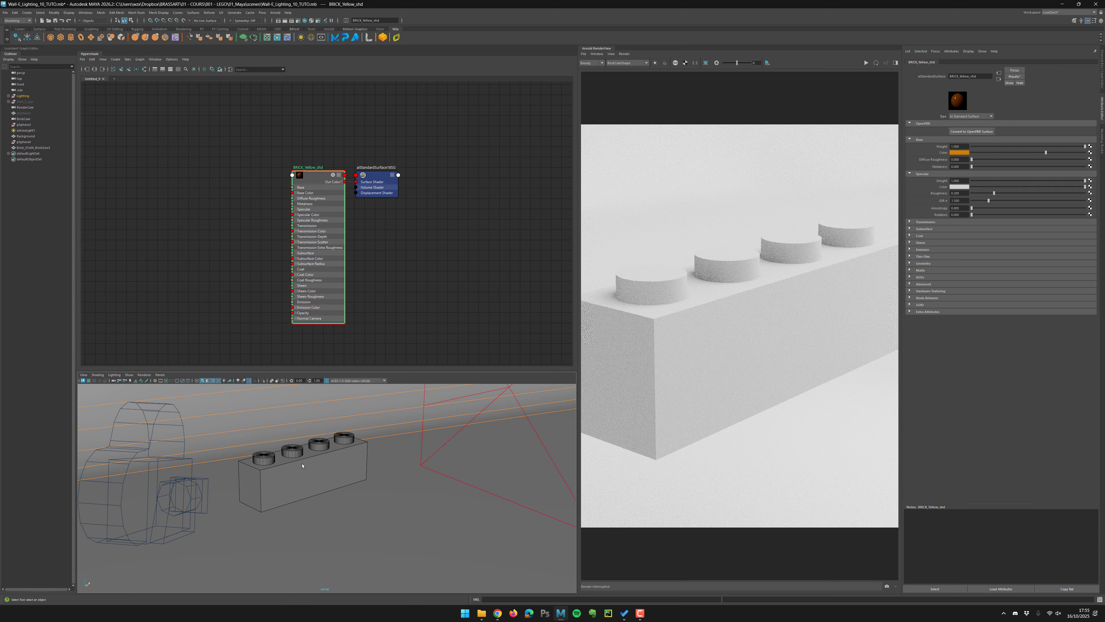
Select the brick in the viewport and assign the BRICK_Yellow_shd material to it.
left_click(303, 466)
right_click_drag(302, 176, 241, 203)
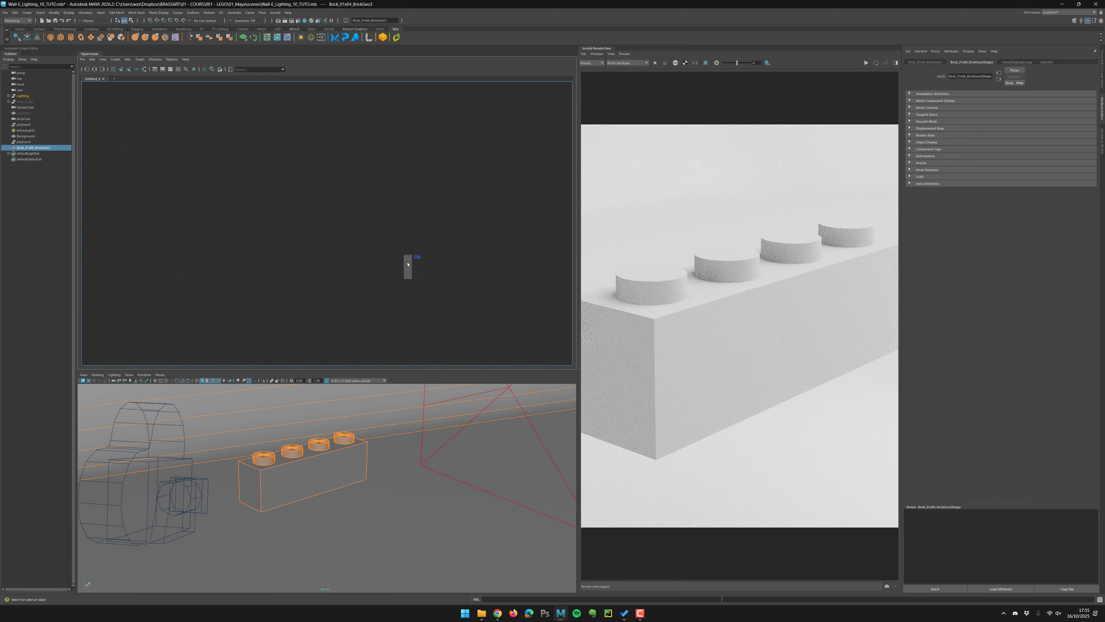
right_click_drag(406, 264, 397, 245, "alt")
middle_click_drag(380, 265, 414, 282, "alt")
right_click_drag(415, 282, 376, 268, "alt")
middle_click_drag(376, 268, 281, 185, "alt")
left_click_drag(380, 184, 462, 281)
middle_click_drag(462, 281, 333, 239, "alt")
left_click(512, 318)
key("f")
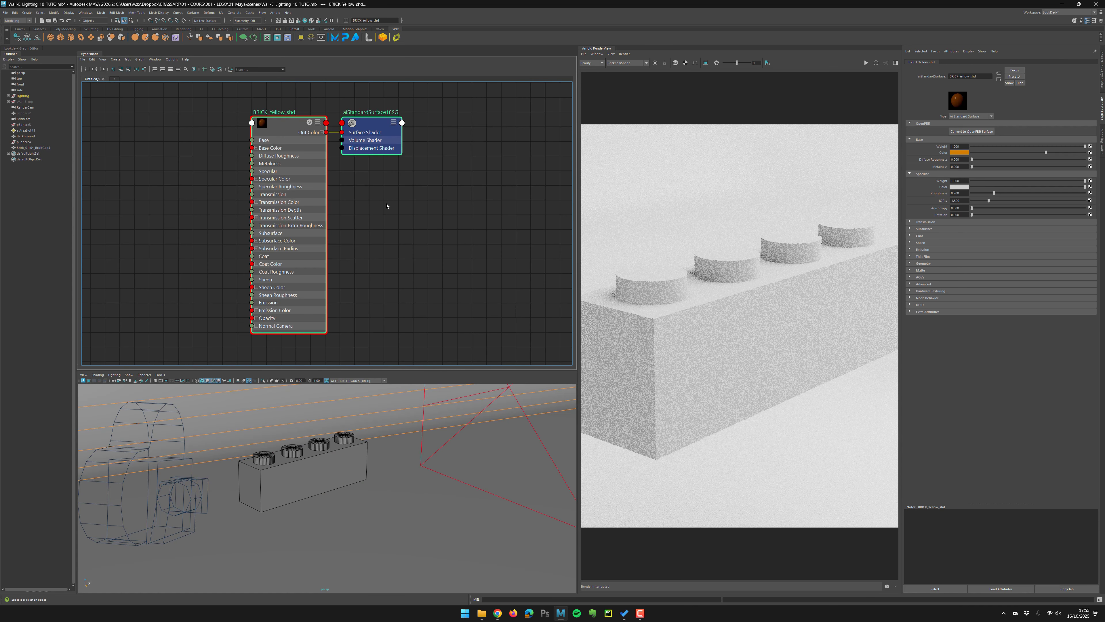
left_click(340, 245)
right_click_drag(340, 244, 383, 254, "alt")
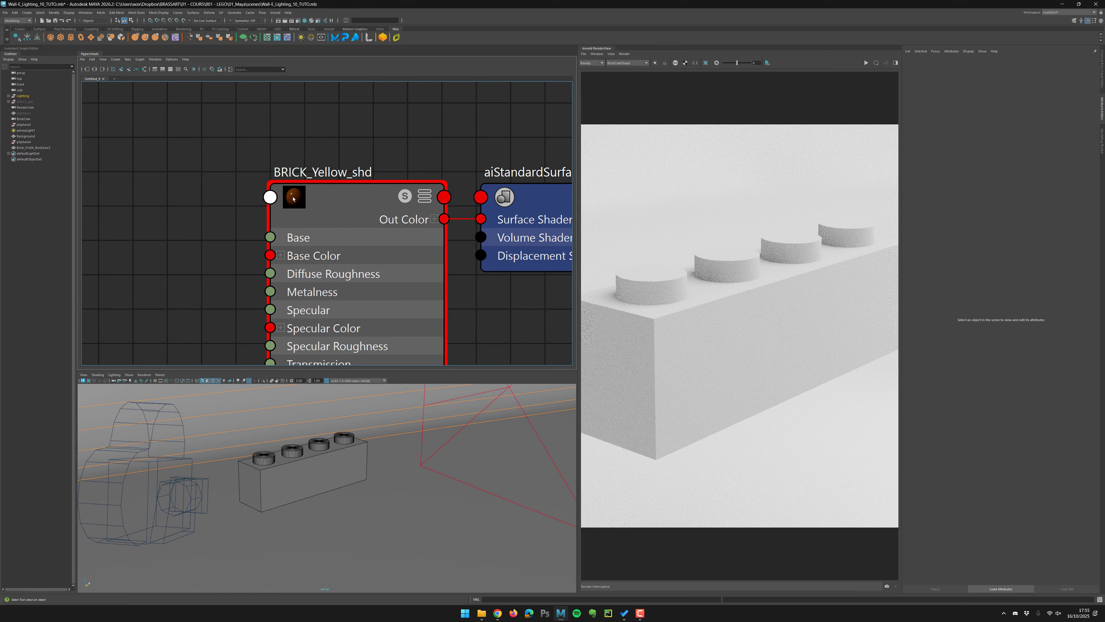
right_click(293, 198)
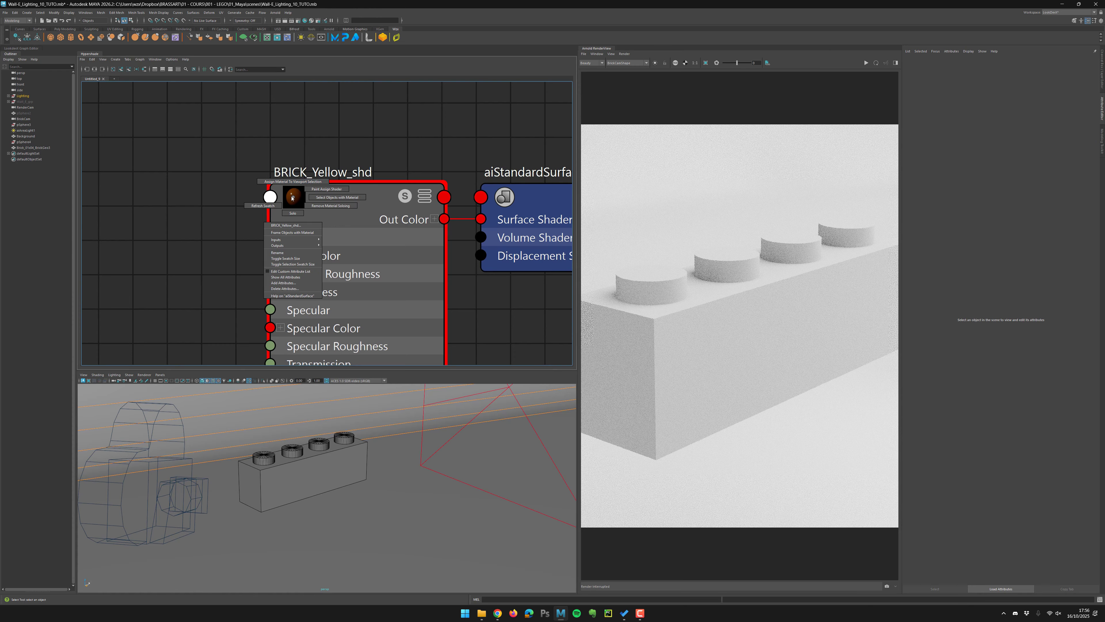
right_click_drag(292, 197, 210, 390)
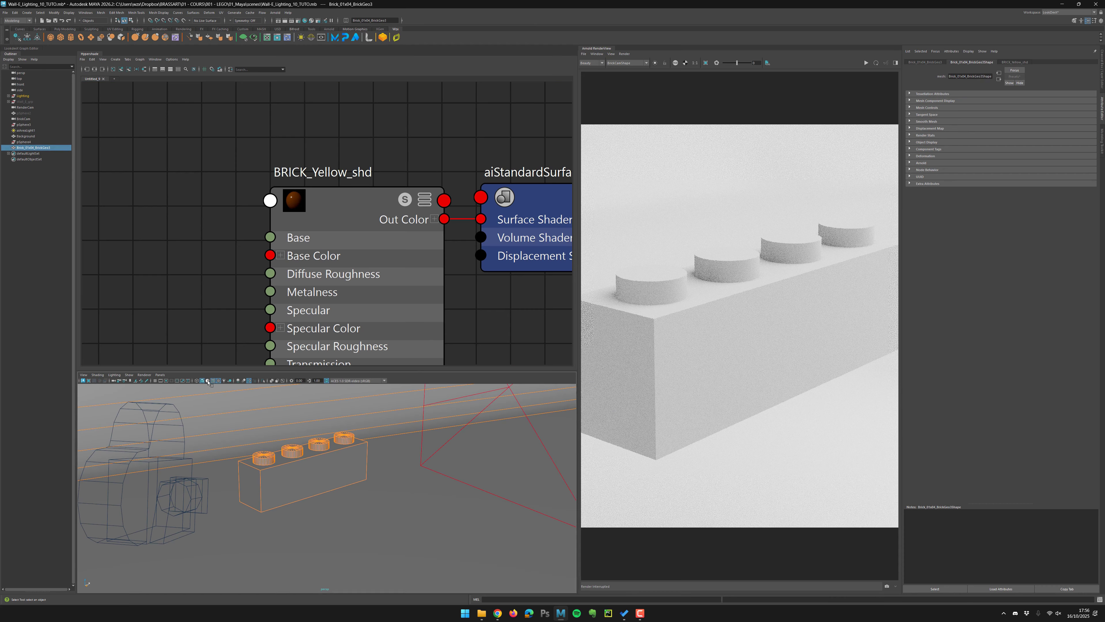
left_click(206, 381)
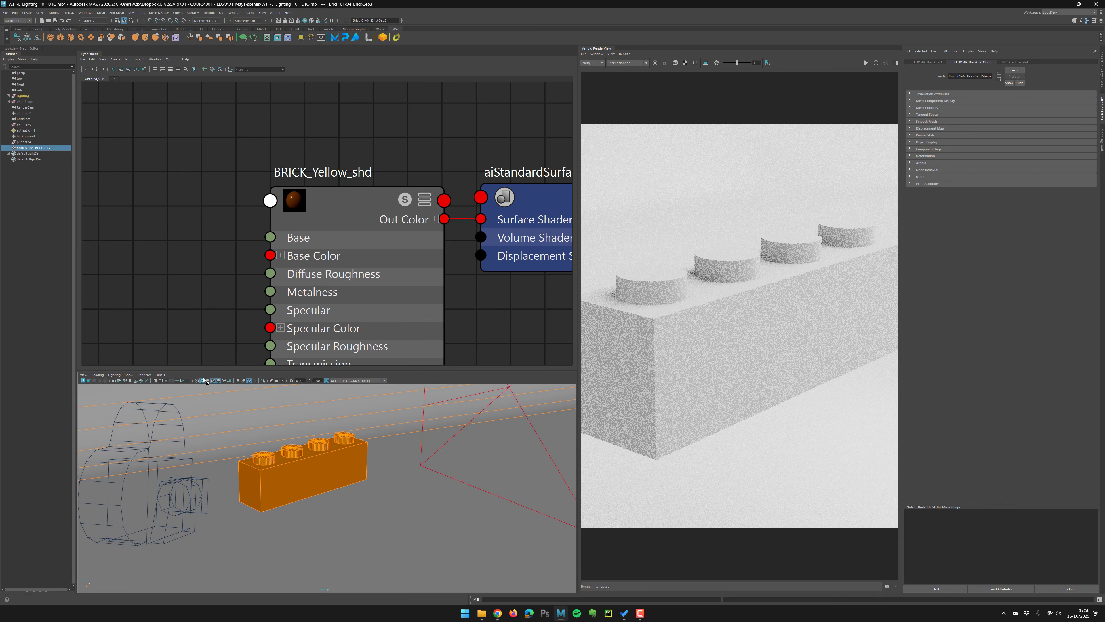
Start an interactive render of the brick in the Arnold RenderView.
right_click_drag(450, 301, 358, 267, "alt")
middle_click_drag(358, 267, 254, 174, "alt")
right_click_drag(306, 216, 409, 262, "alt")
middle_click_drag(353, 264, 345, 217, "alt")
left_click(273, 195)
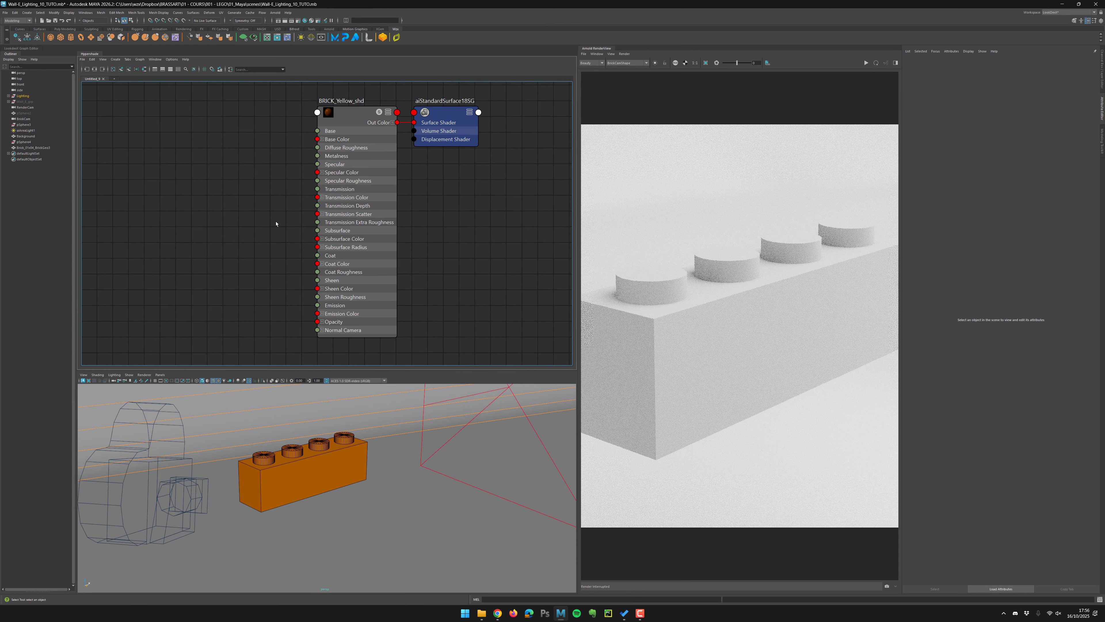
left_click(866, 62)
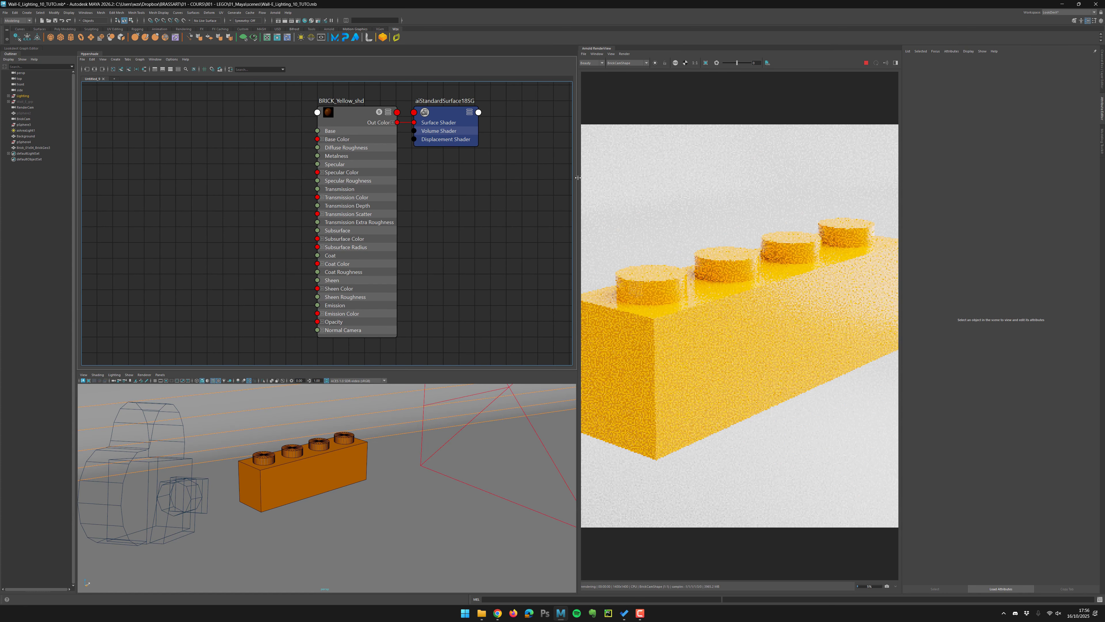
left_click_drag(530, 176, 475, 178)
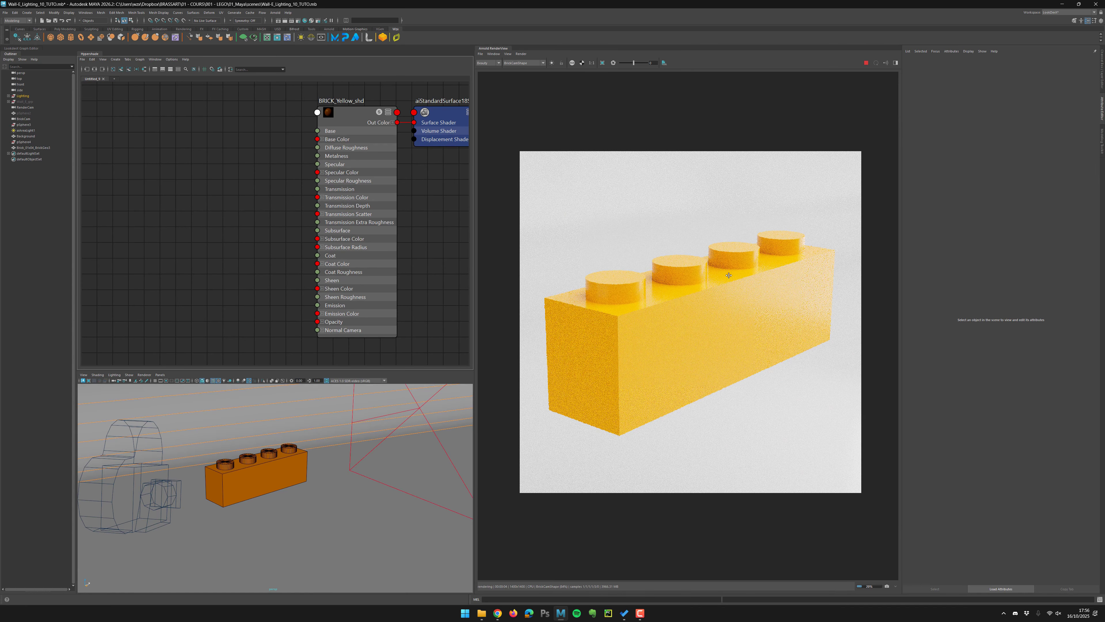
Open the shader's Base attributes and set the base weight to 0.
left_click(379, 140)
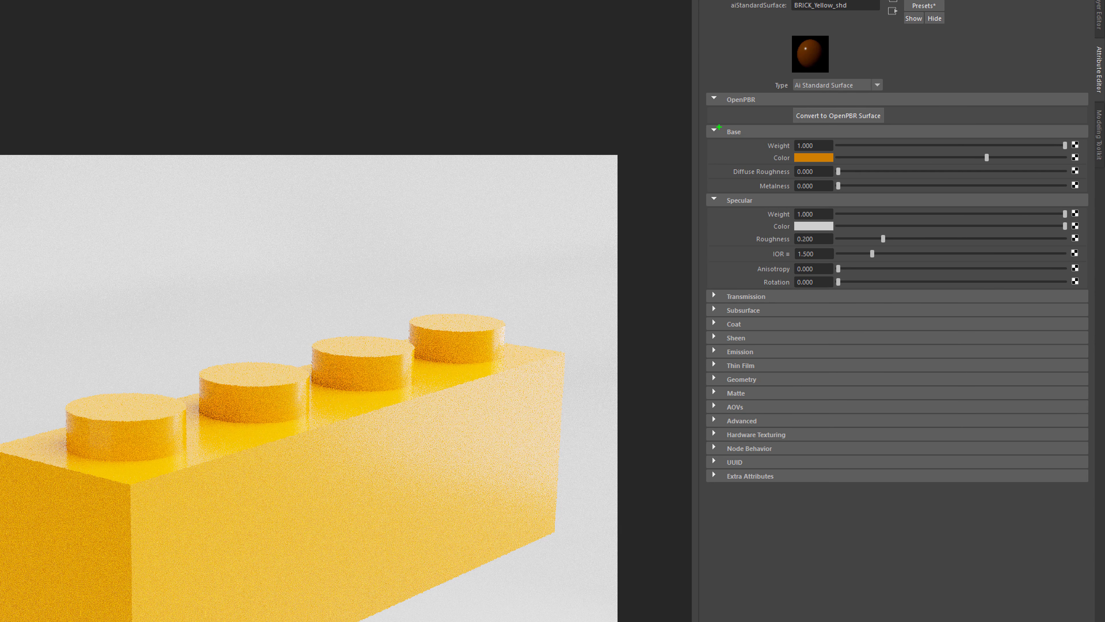
mouse_move(720, 124)
left_mouse_down()
mouse_move(757, 134)
mouse_move(724, 138)
left_mouse_up()
key("Escape")
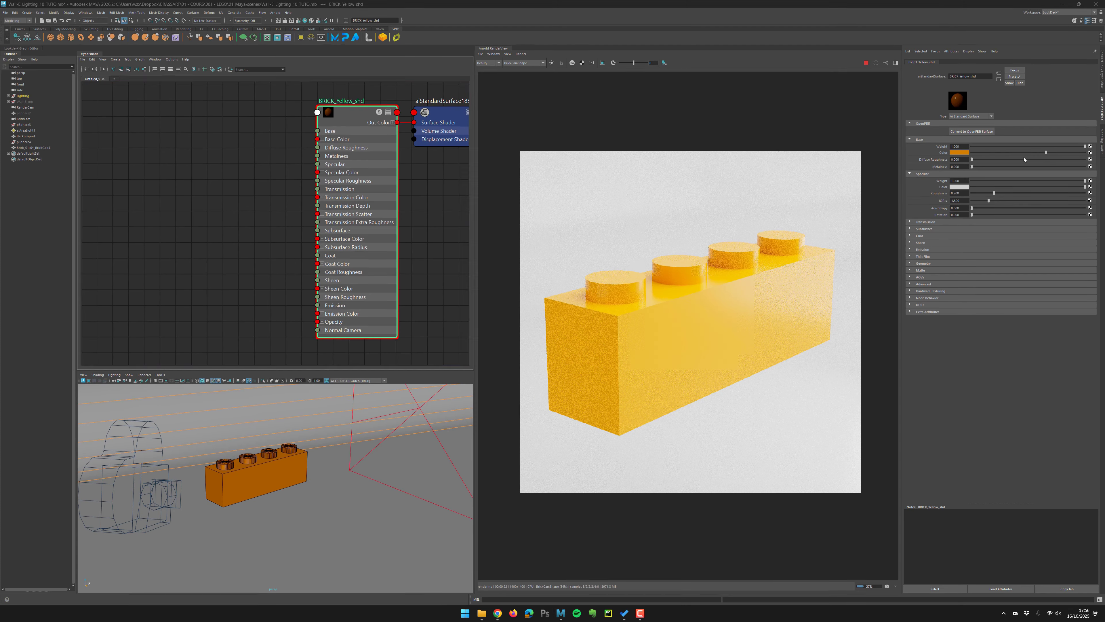
left_click_drag(1068, 149, 964, 151)
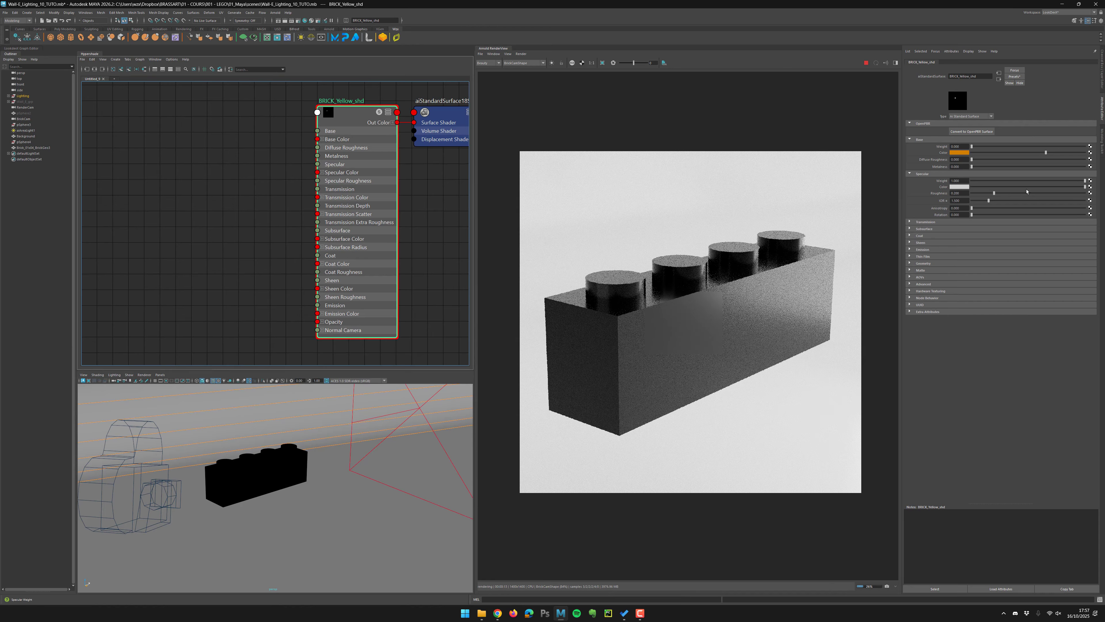
Raise the specular roughness slightly, re-render, and keep a snapshot in the RenderView.
mouse_move(1085, 181)
left_mouse_down()
mouse_move(999, 183)
mouse_move(1104, 185)
left_mouse_up()
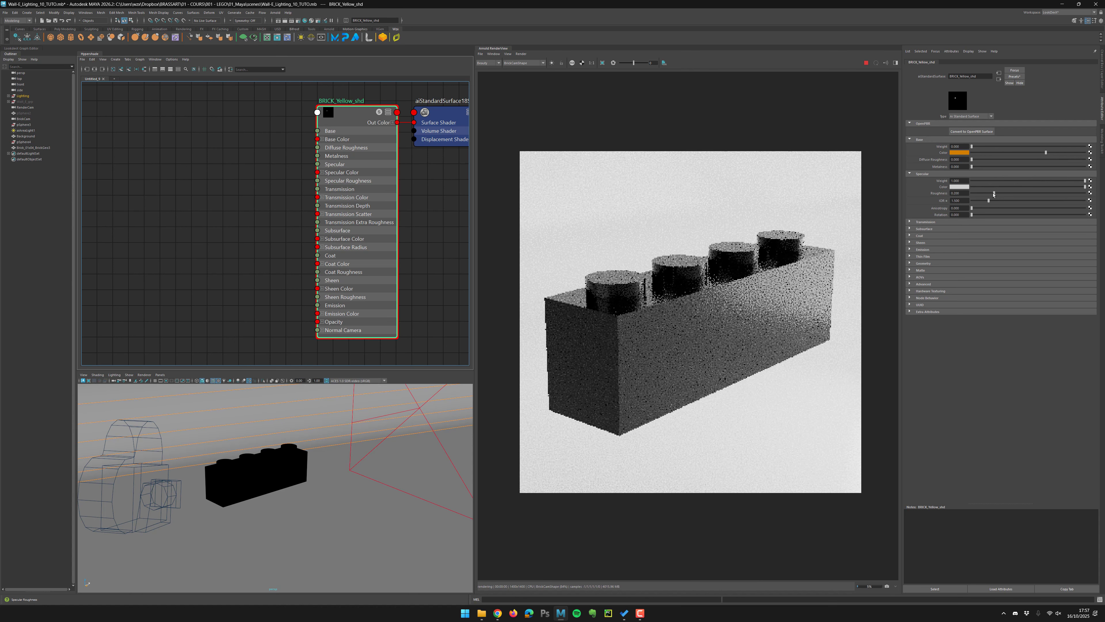
mouse_move(994, 193)
left_mouse_down()
mouse_move(981, 195)
mouse_move(1003, 193)
left_mouse_up()
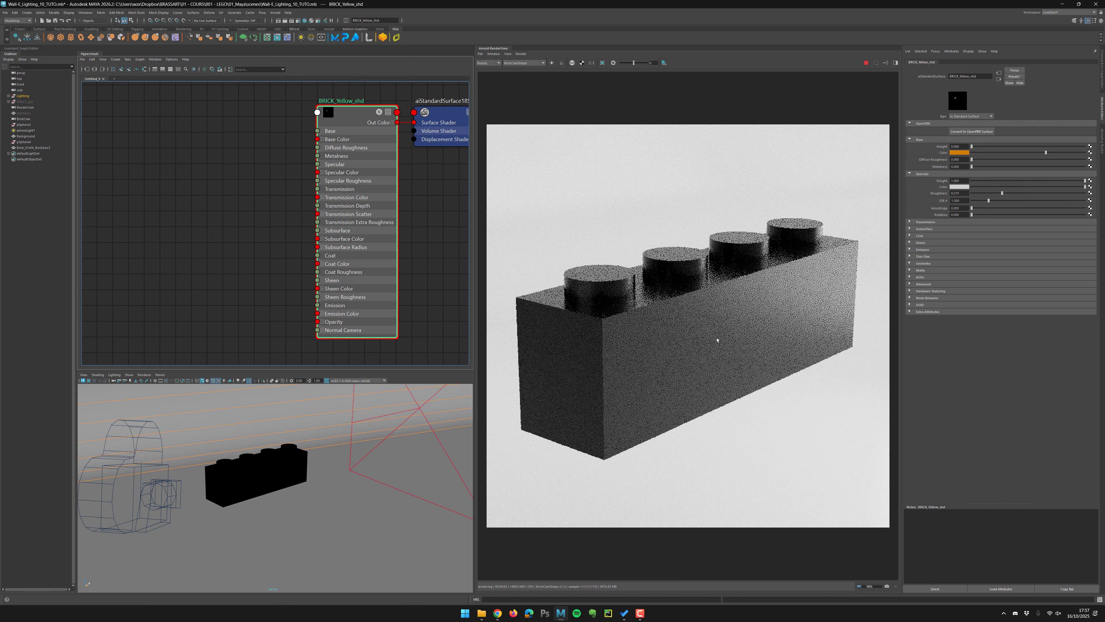
left_click(866, 63)
left_click(887, 586)
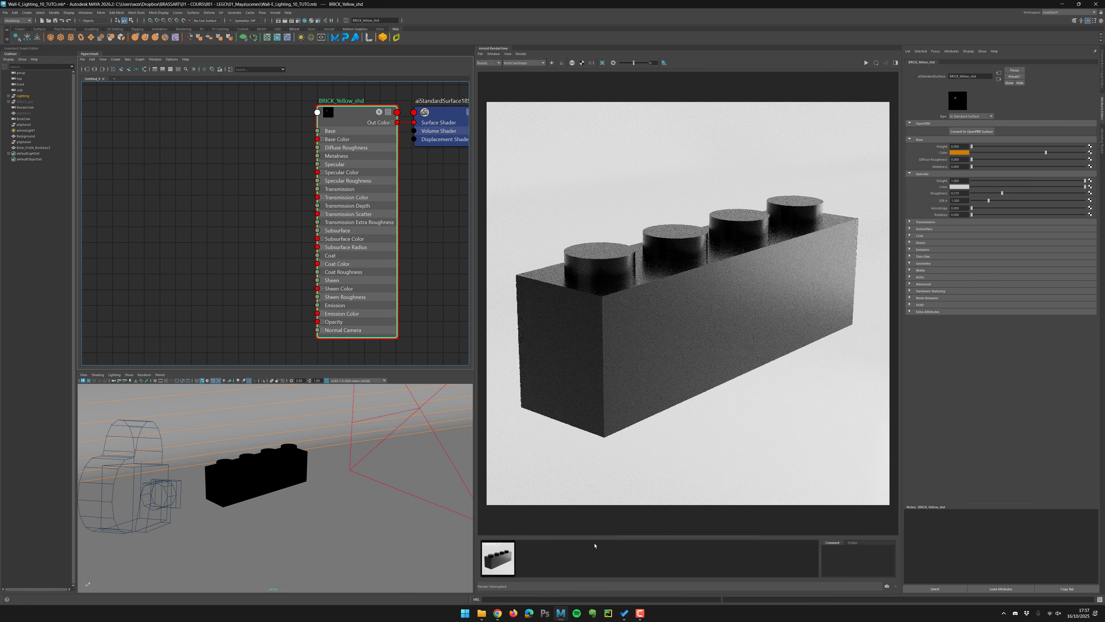
Import FingerPrints_Diffuse.jpg from the WZX_Texture folder into the Hypershade graph as a file texture.
left_click(481, 613)
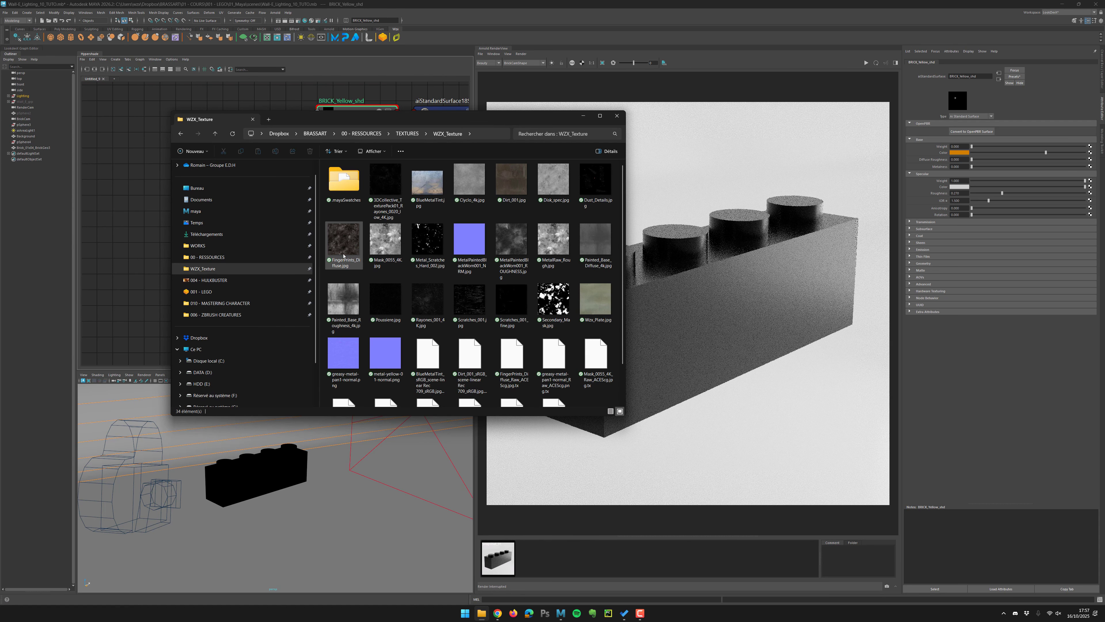
left_click(342, 240)
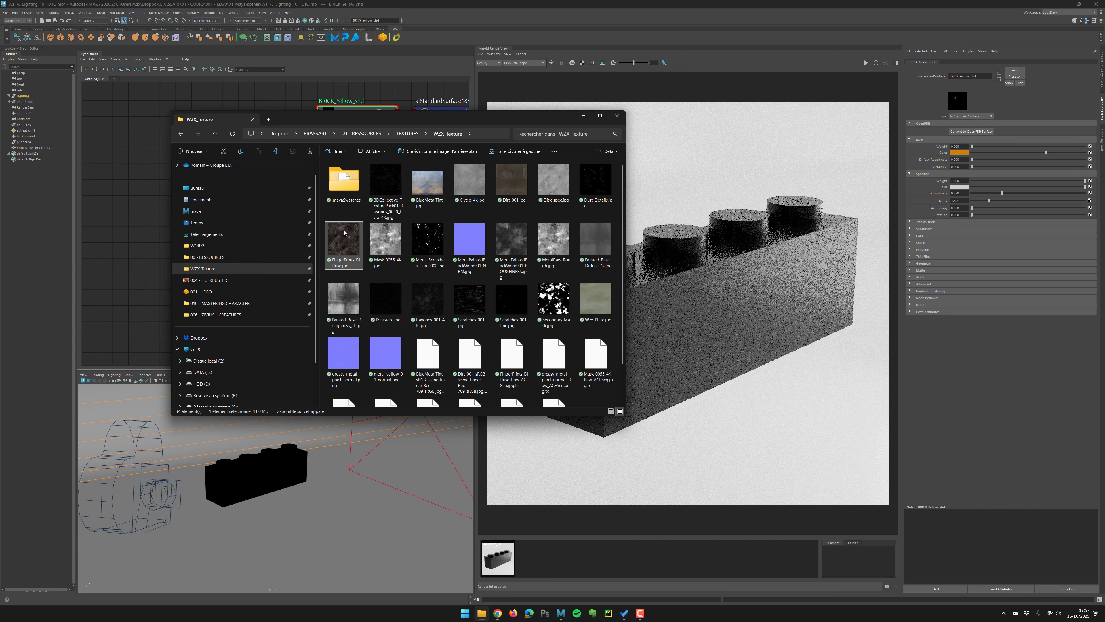
left_click_drag(345, 233, 123, 177)
left_click(147, 257)
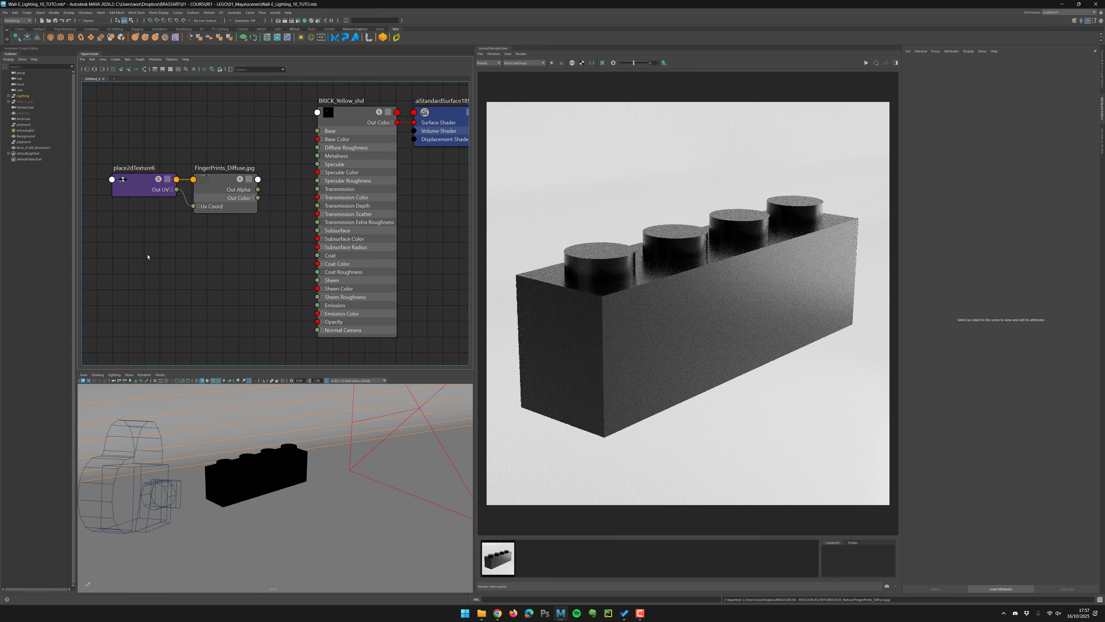
Set the FingerPrints_Diffuse file node's color space to Raw.
scroll(185, 294, "down", 3)
middle_click_drag(184, 294, 269, 283, "alt")
left_click_drag(183, 130, 308, 236)
left_click_drag(300, 209, 142, 218)
left_click(195, 176)
left_click(217, 202)
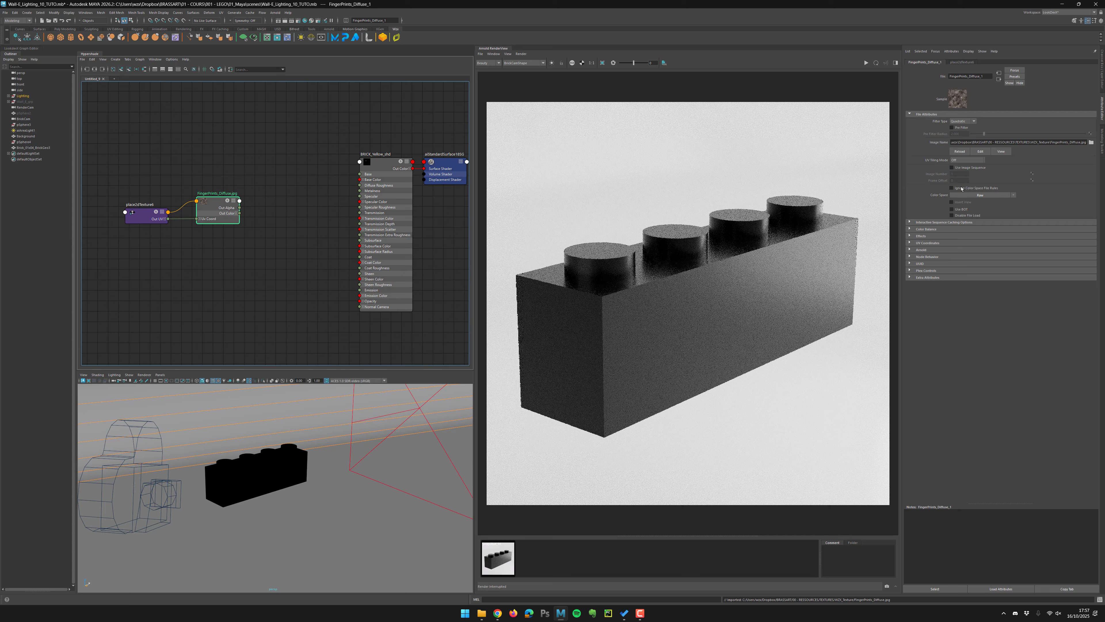
left_click(1014, 195)
mouse_move(1024, 217)
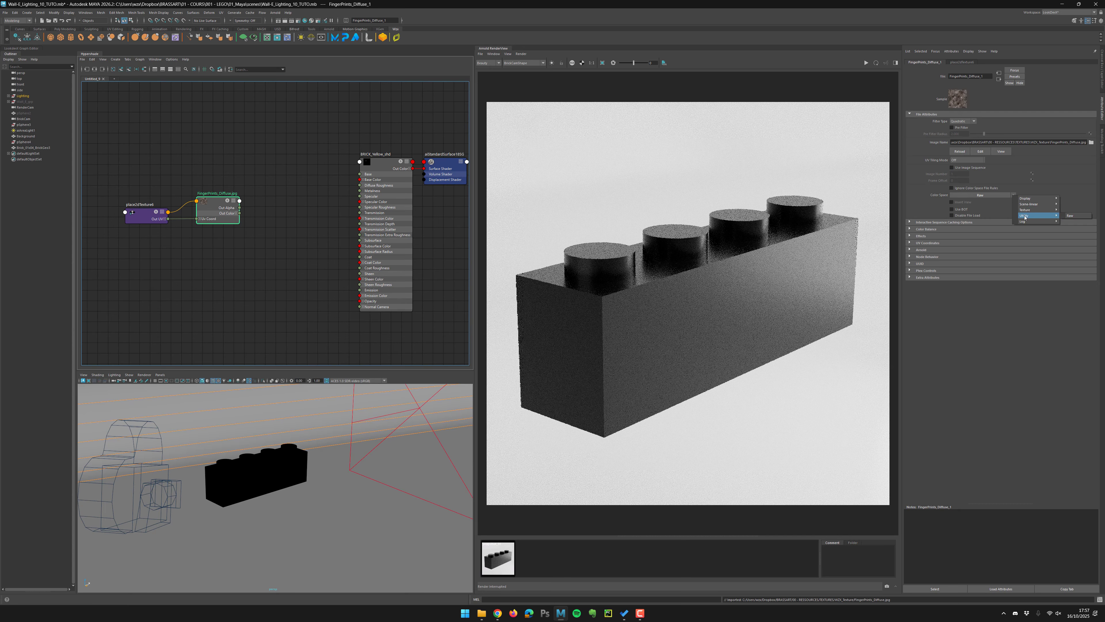
left_click(1071, 215)
Connect the fingerprint texture's Out Color R to the shader's Specular Roughness.
left_click(258, 274)
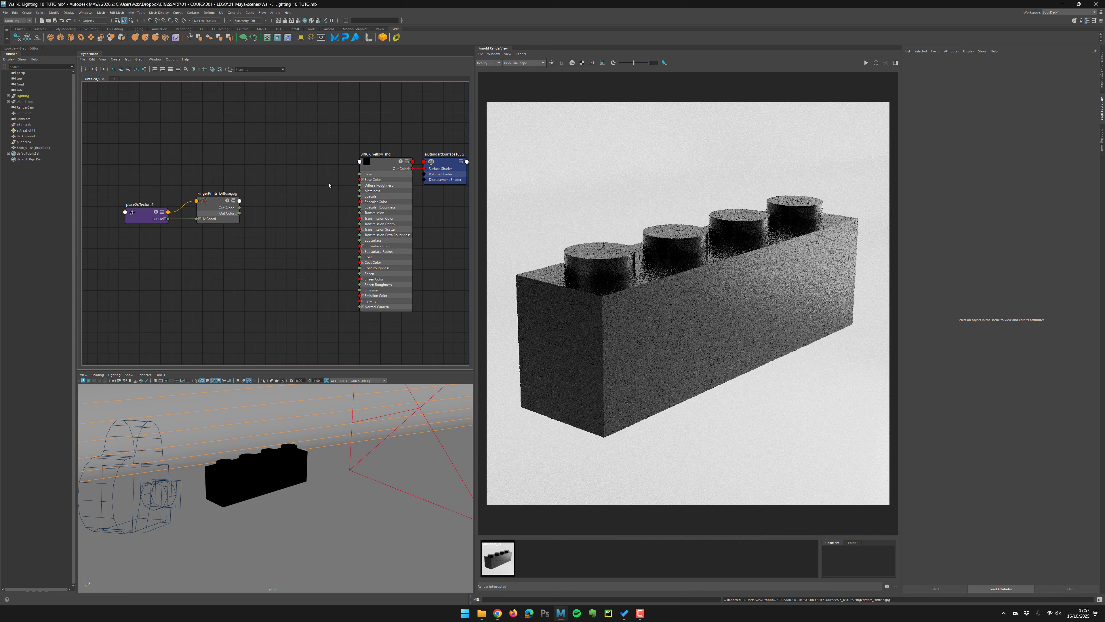
right_click_drag(242, 244, 296, 240, "alt")
middle_click_drag(296, 240, 230, 236, "alt")
left_click(177, 189)
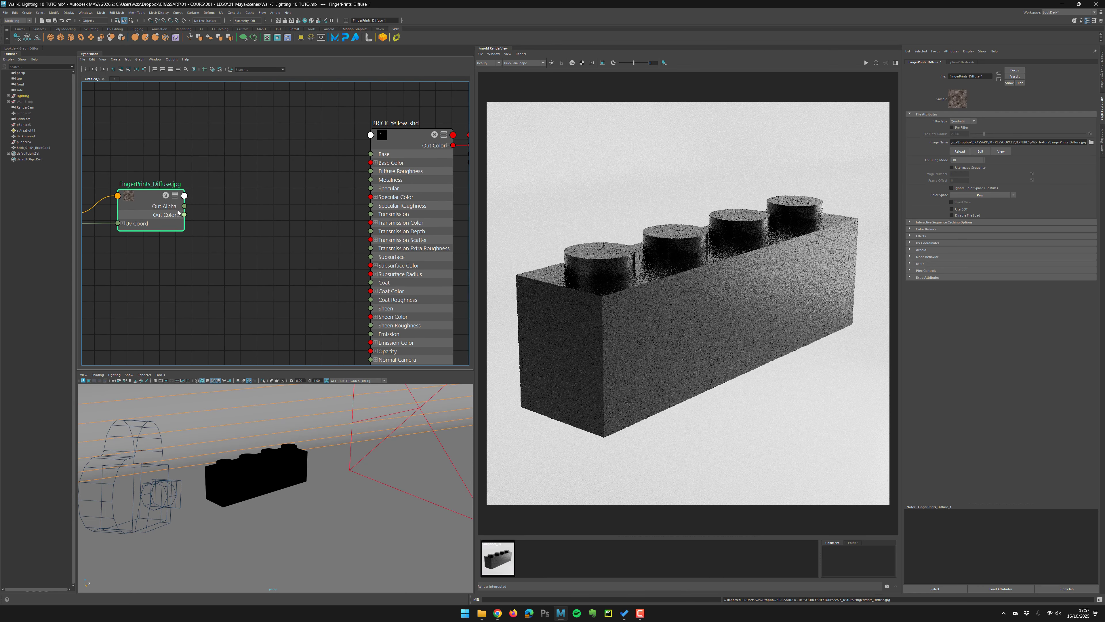
left_click(178, 215)
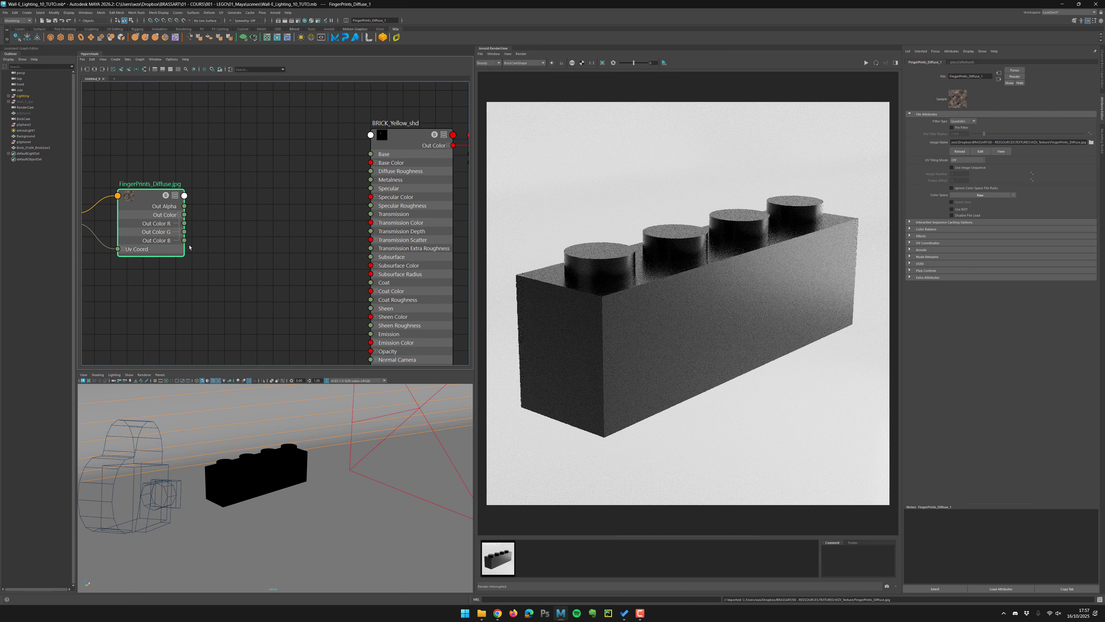
left_click(179, 215)
left_click_drag(157, 201, 244, 196)
right_click_drag(317, 275, 286, 285, "alt")
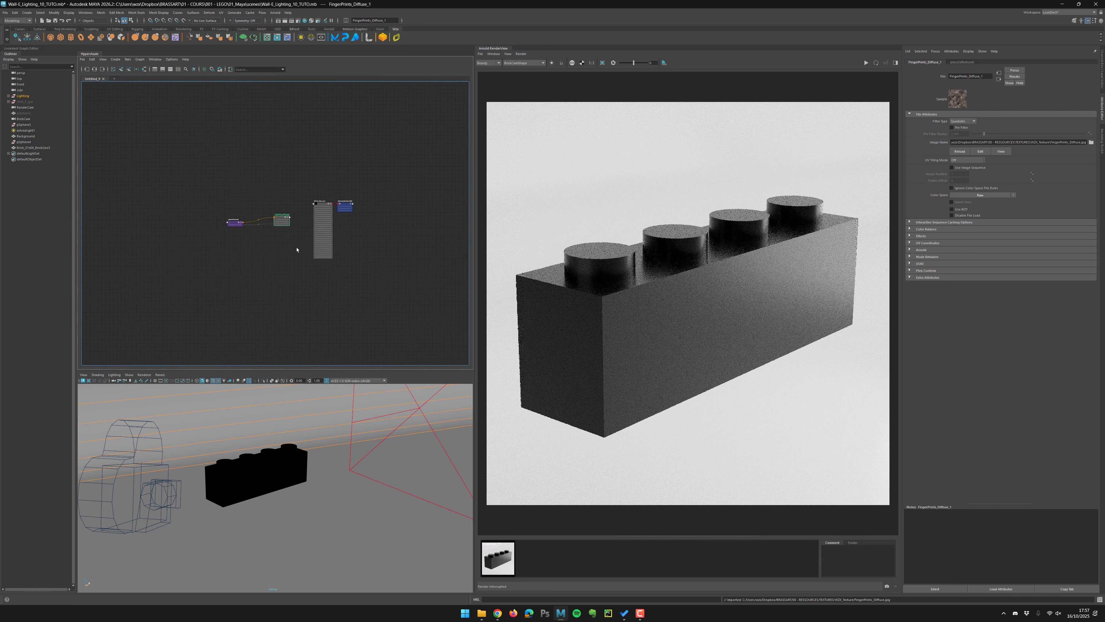
scroll(286, 286, "up", 8)
mouse_move(199, 185)
left_mouse_down()
mouse_move(197, 176)
mouse_move(181, 196)
left_mouse_up()
left_click_drag(381, 152, 368, 198)
left_click_drag(173, 196, 168, 192)
mouse_move(342, 187)
left_mouse_down()
mouse_move(363, 179)
mouse_move(351, 175)
left_mouse_up()
middle_click_drag(241, 236, 234, 247, "alt")
scroll(245, 233, "up", 2)
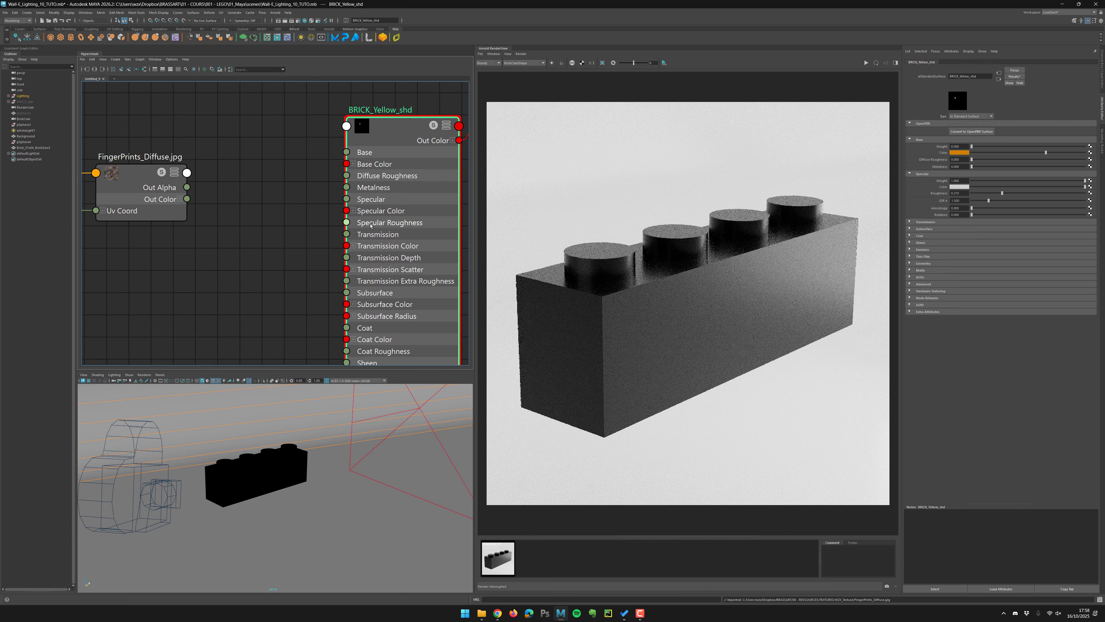
left_click_drag(347, 223, 246, 161)
left_click_drag(183, 201, 170, 211)
left_click(179, 199)
left_click_drag(187, 210, 346, 224)
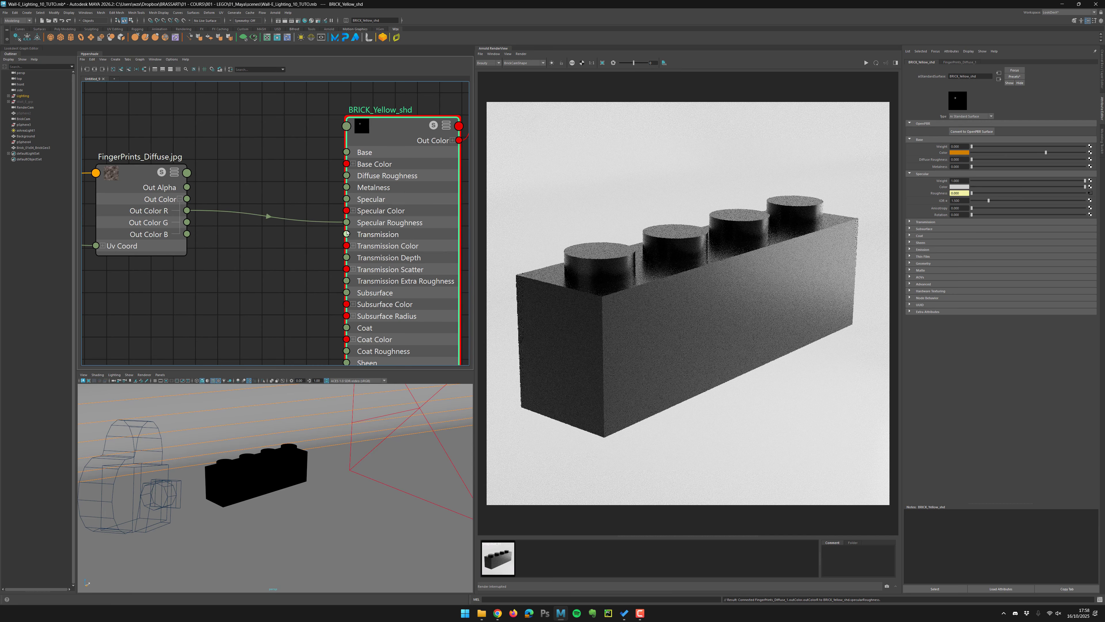
Re-render the brick in the RenderView to preview the fingerprint roughness map.
middle_click_drag(254, 254, 416, 261, "alt")
left_click_drag(88, 213, 136, 217)
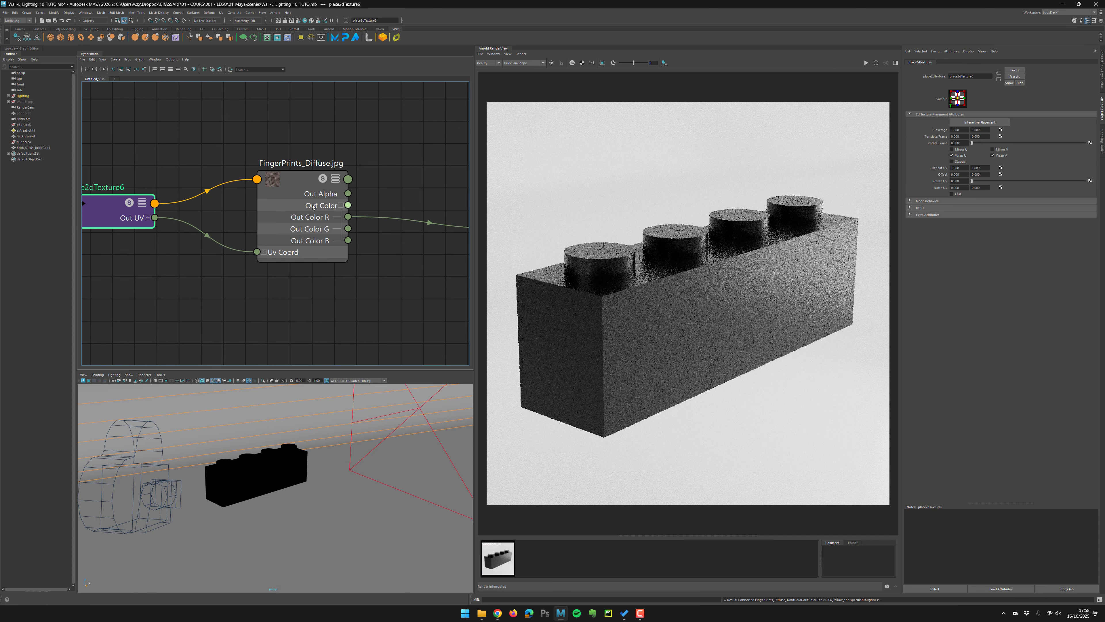
scroll(303, 451, "up", 2)
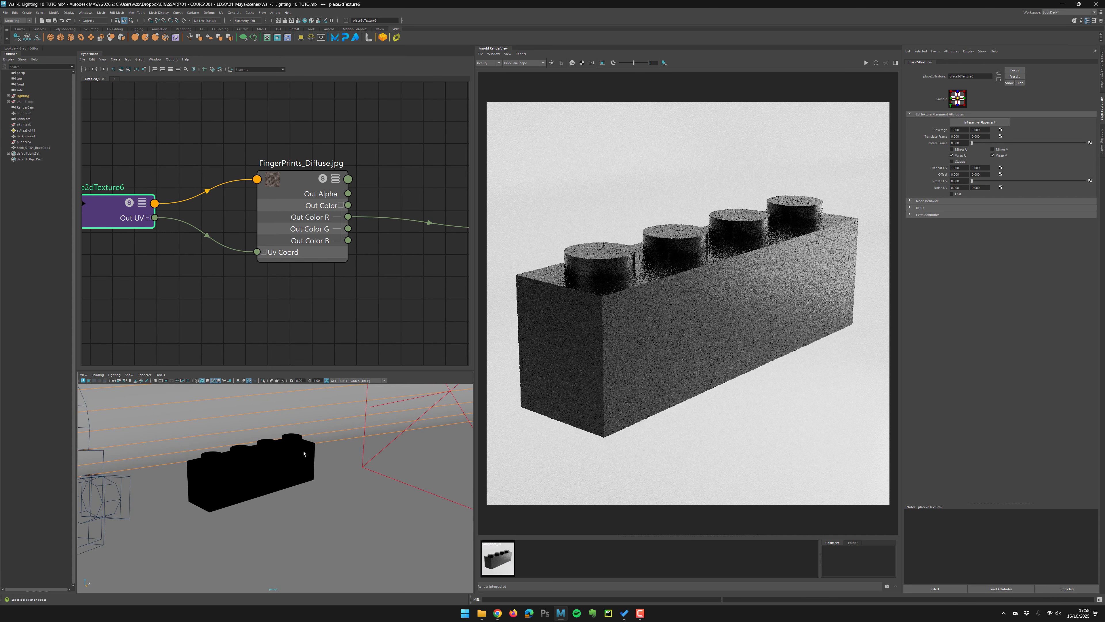
middle_click_drag(304, 451, 323, 466, "alt")
scroll(323, 466, "up", 2)
left_click(866, 63)
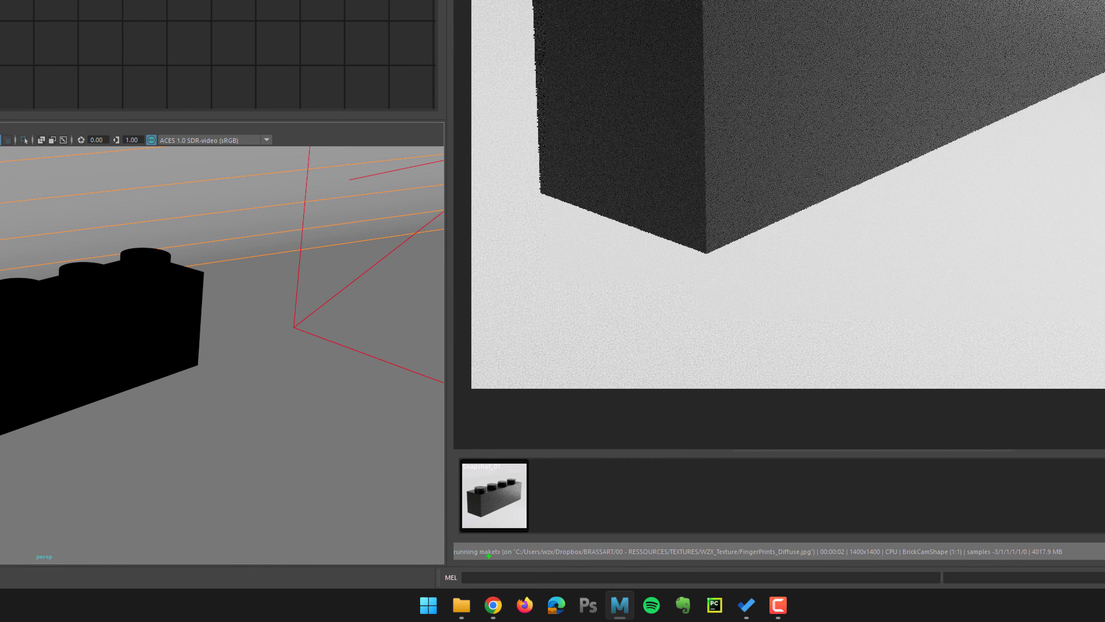
Stop the render and inspect the brick's UV layout against the fingerprint texture in the UV Editor.
left_click_drag(476, 547, 476, 560)
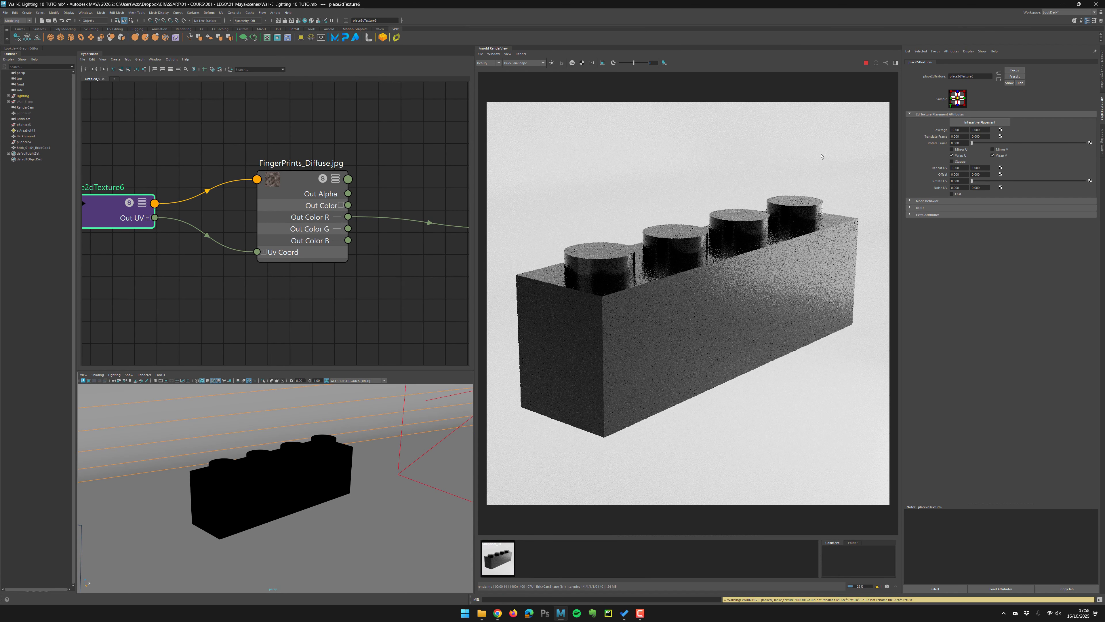
left_click(866, 63)
left_click(270, 492)
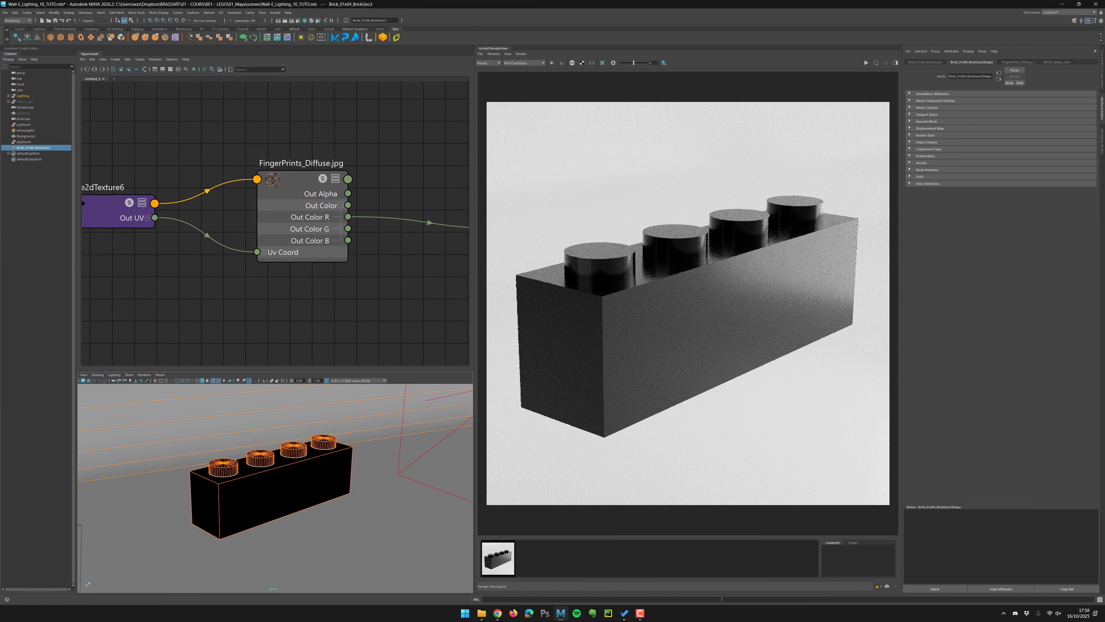
left_click_drag(0, 218, 593, 141)
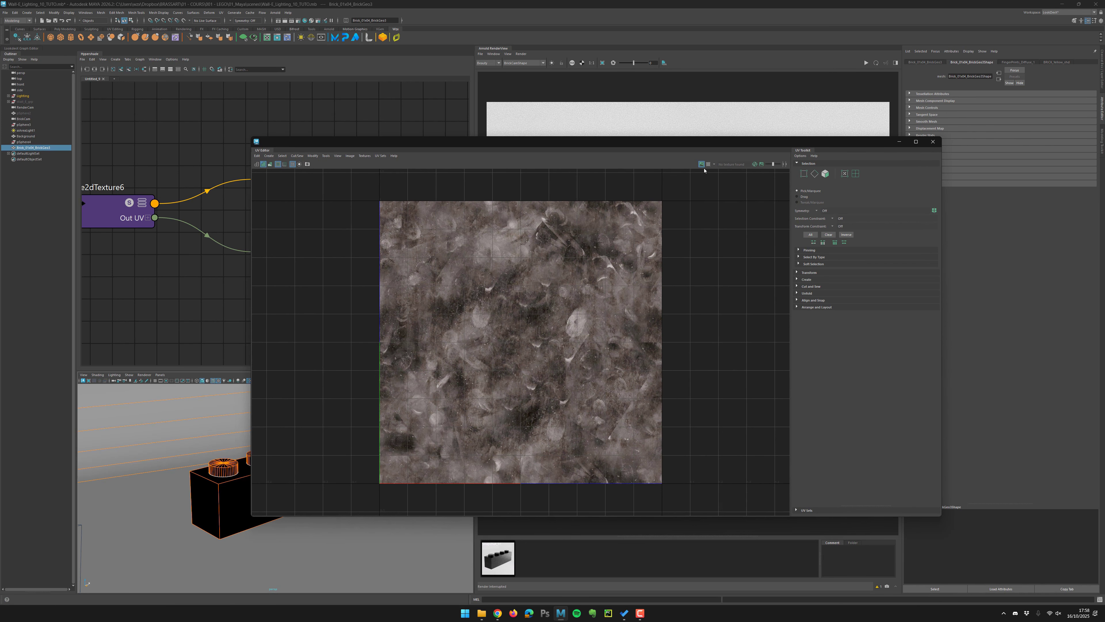
left_click(702, 165)
left_click_drag(469, 140, 509, 145)
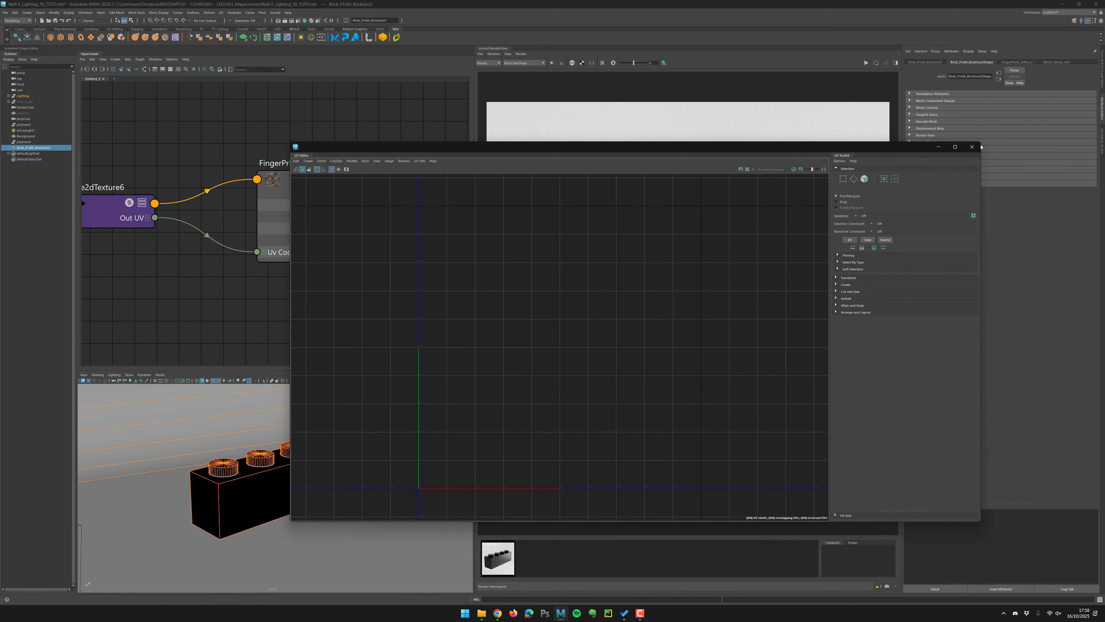
left_click(972, 146)
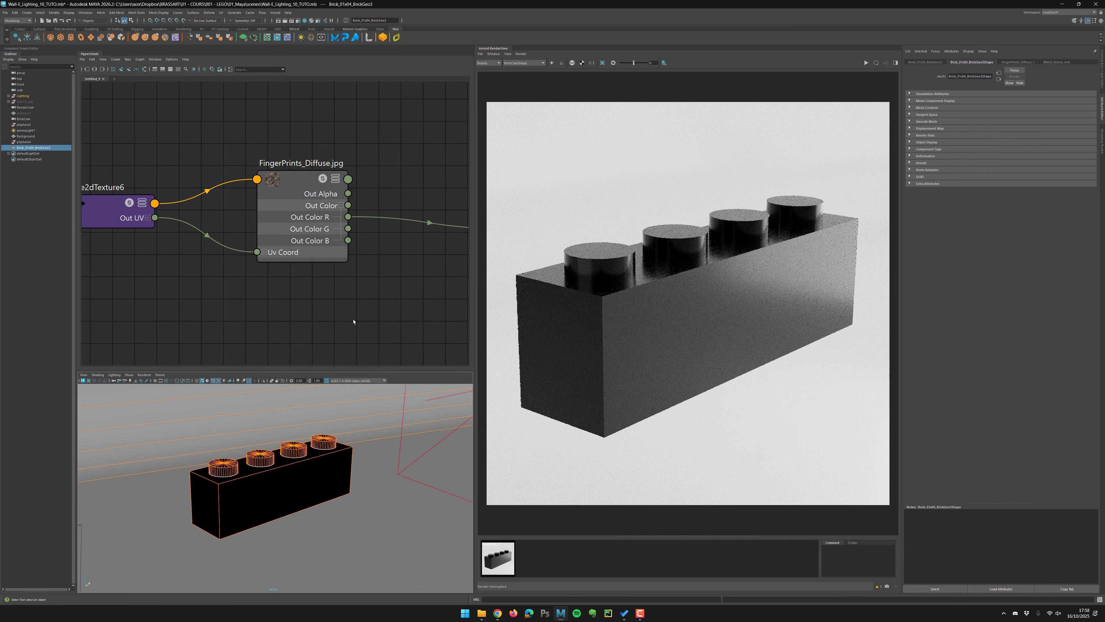
Add an aiTriplanar node to the Hypershade graph next to the fingerprint texture node.
left_click(360, 298)
middle_click_drag(345, 291, 310, 306, "alt")
scroll(310, 306, "down", 4)
middle_click_drag(238, 230, 249, 217, "alt")
left_click(179, 256)
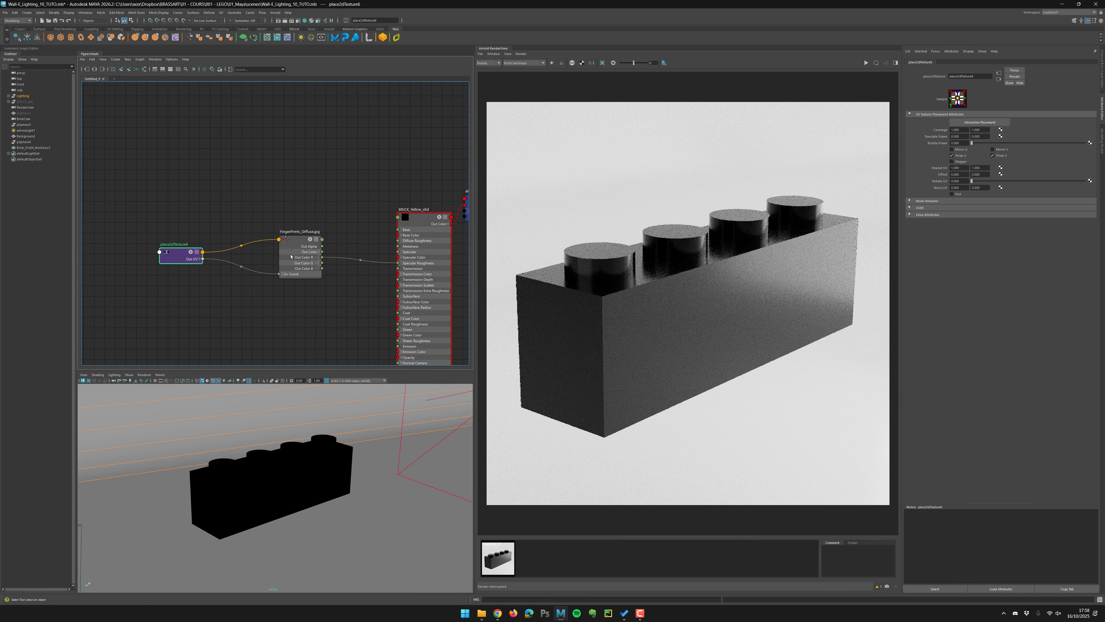
left_click_drag(291, 256, 144, 254)
left_click_drag(246, 256, 231, 256)
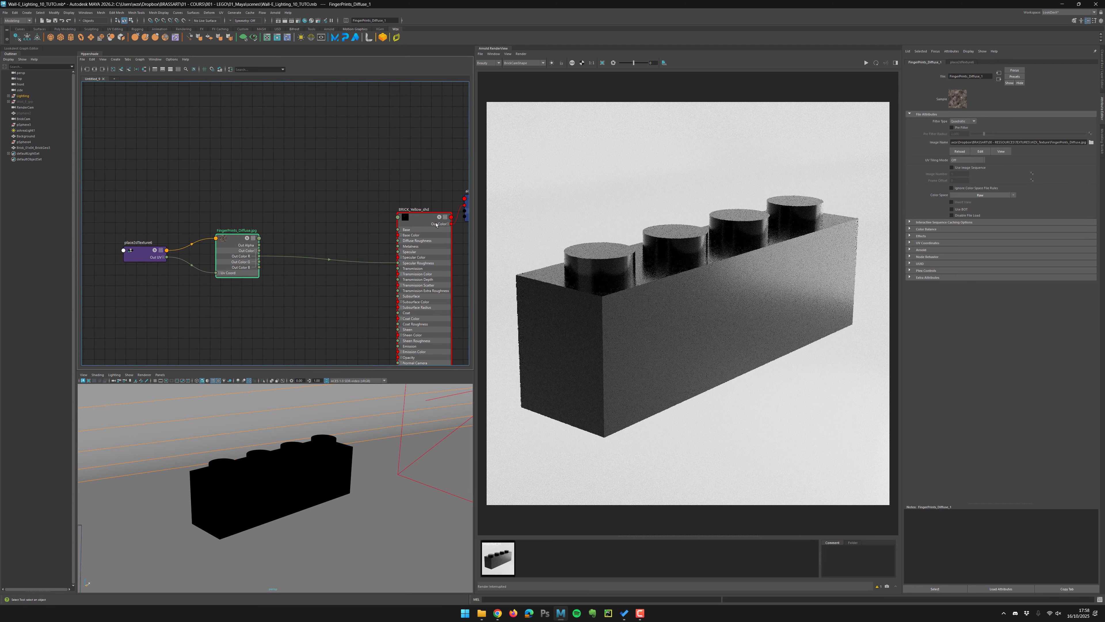
scroll(370, 224, "up", 3)
middle_click_drag(323, 225, 323, 156, "alt")
left_click_drag(204, 130, 90, 214)
left_click_drag(173, 214, 140, 246)
left_click(260, 304)
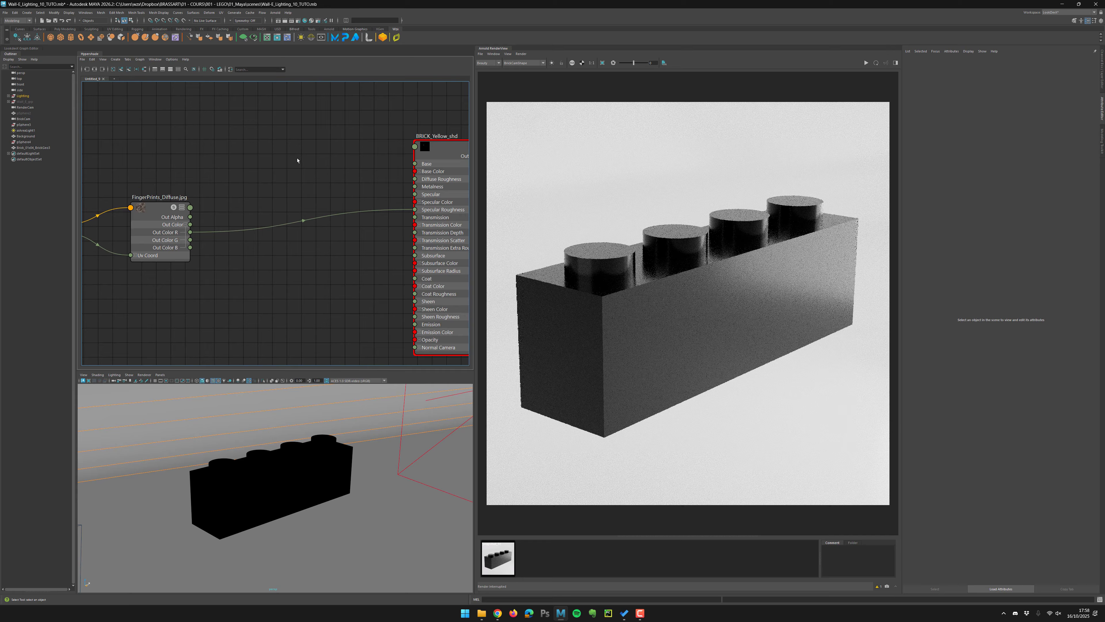
key("Tab")
type("aitr")
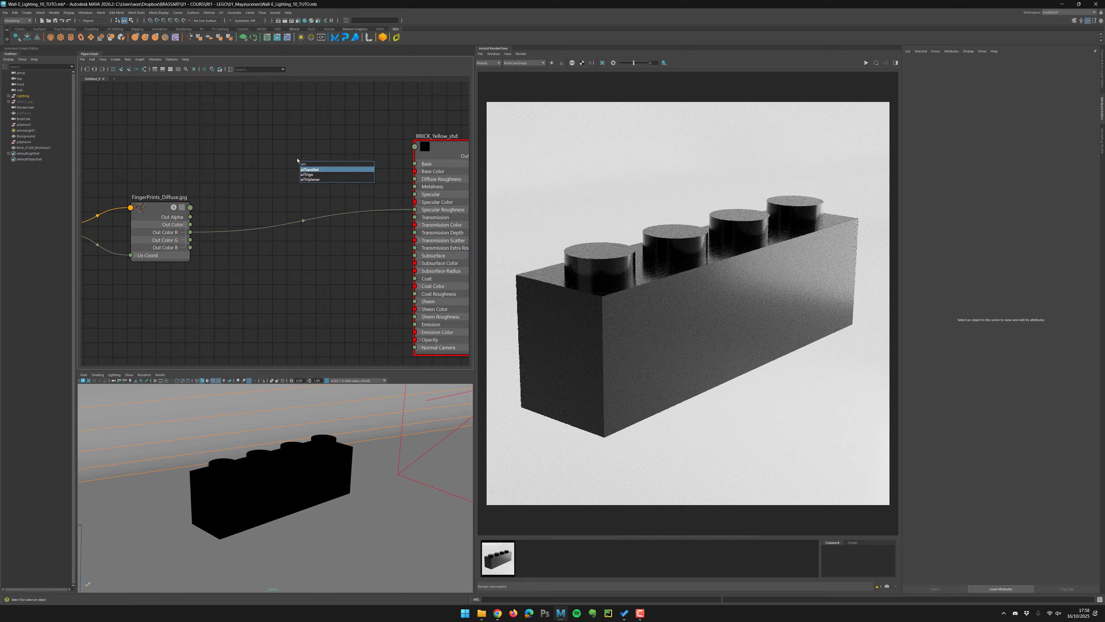
key("Down")
key("Down")
key("Return")
middle_click_drag(368, 225, 299, 220, "alt")
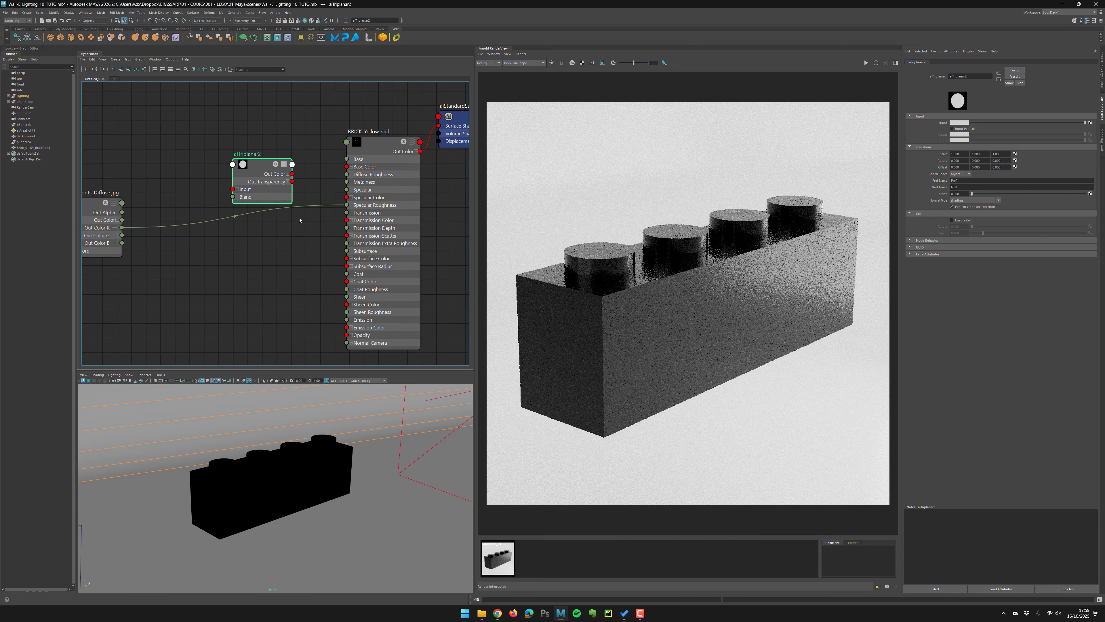
Connect the fingerprint texture's Out Color to the aiTriplanar node's Input.
left_click_drag(278, 192, 248, 186)
scroll(126, 218, "up", 2)
middle_click_drag(182, 218, 205, 225, "alt")
left_click(136, 228)
left_click_drag(143, 228, 245, 180)
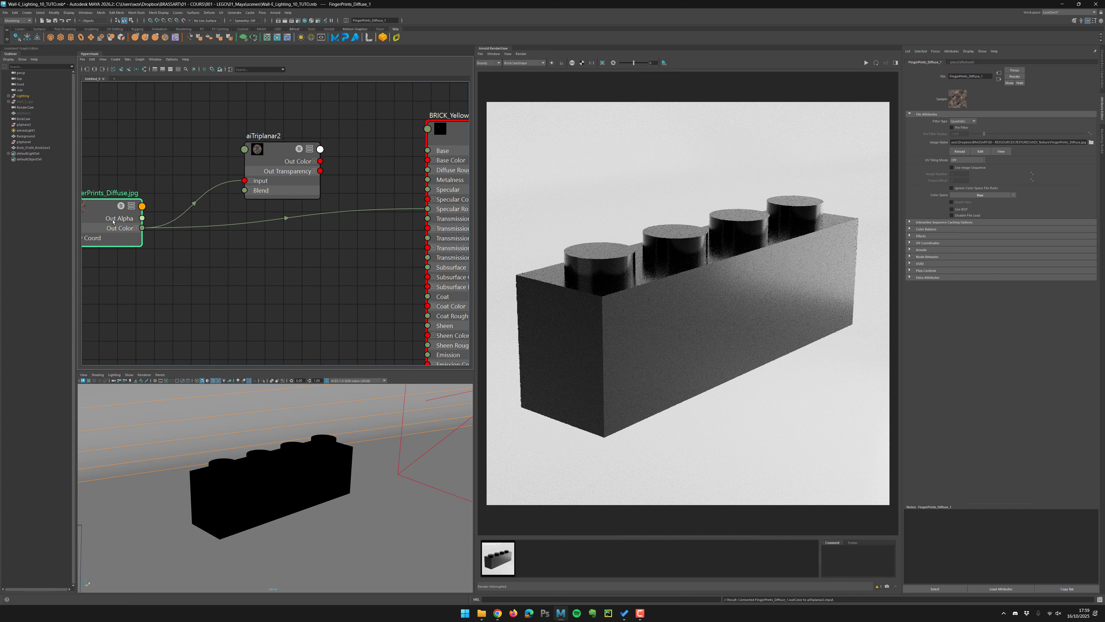
Connect the aiTriplanar node's Out Color R to the shader's Specular Roughness.
left_click_drag(316, 164, 426, 209)
left_click(294, 157)
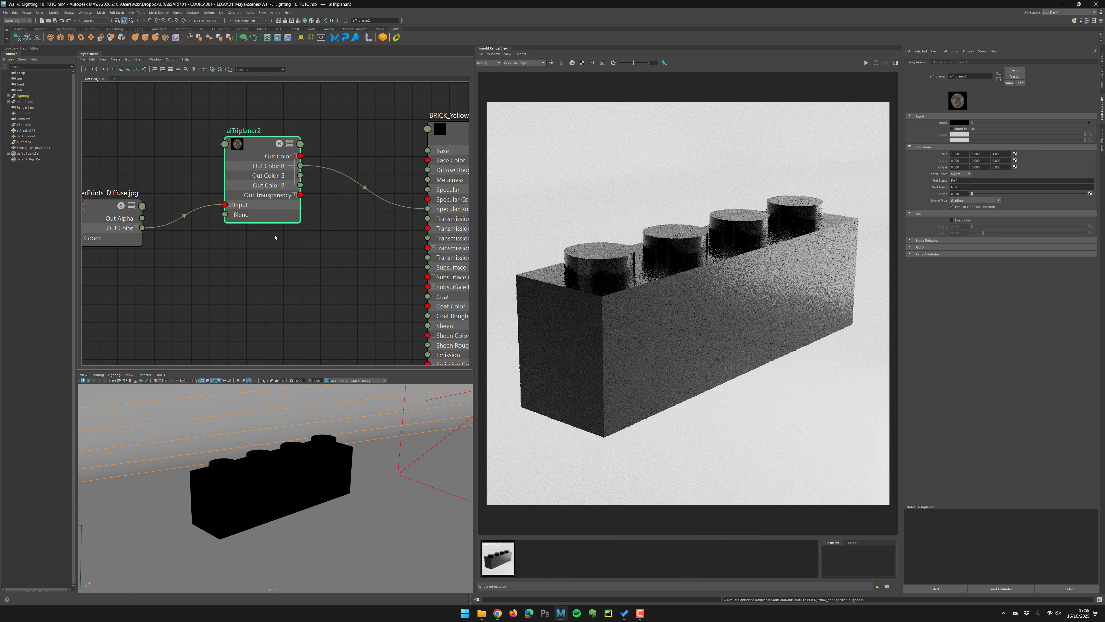
left_click_drag(247, 176, 257, 181)
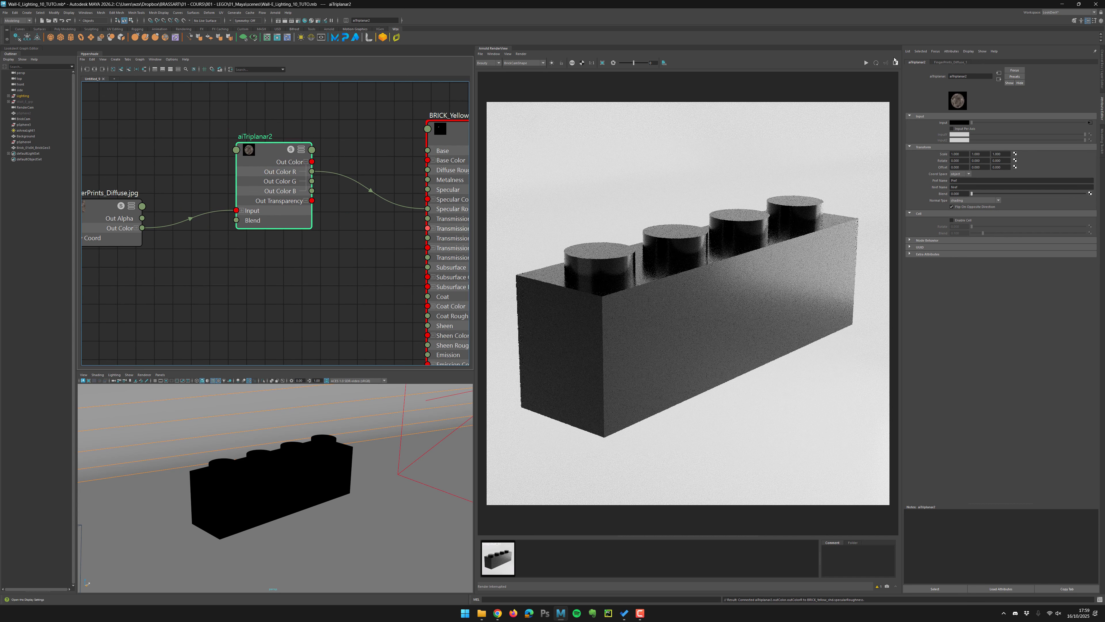
Re-render the brick and store a snapshot of the triplanar roughness result for comparison.
left_click(866, 63)
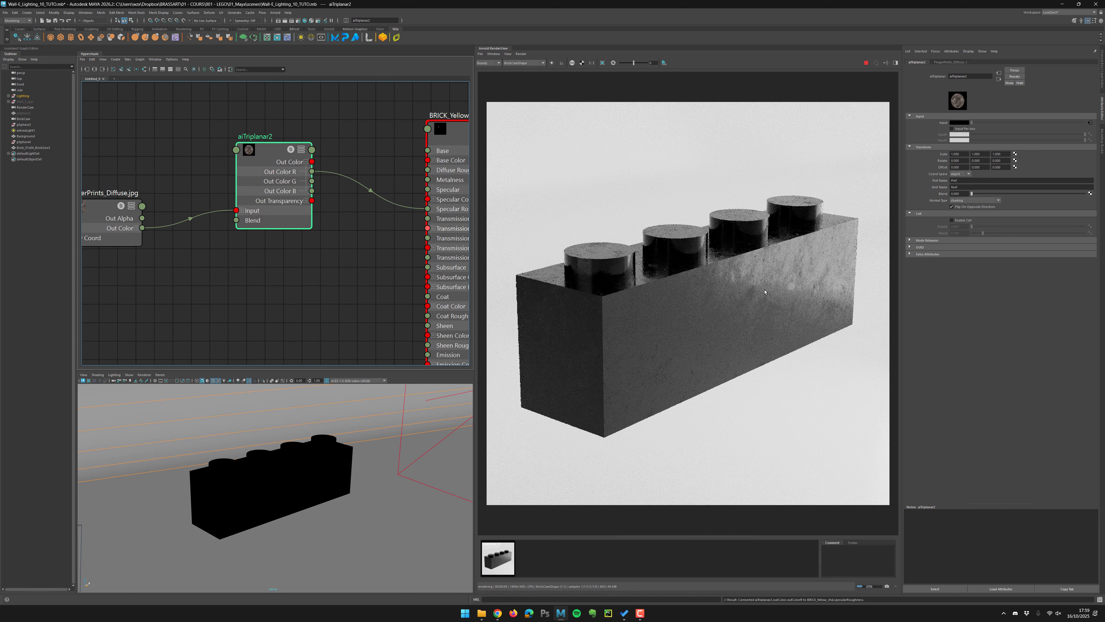
left_click(292, 150)
left_click(292, 150)
left_click(866, 63)
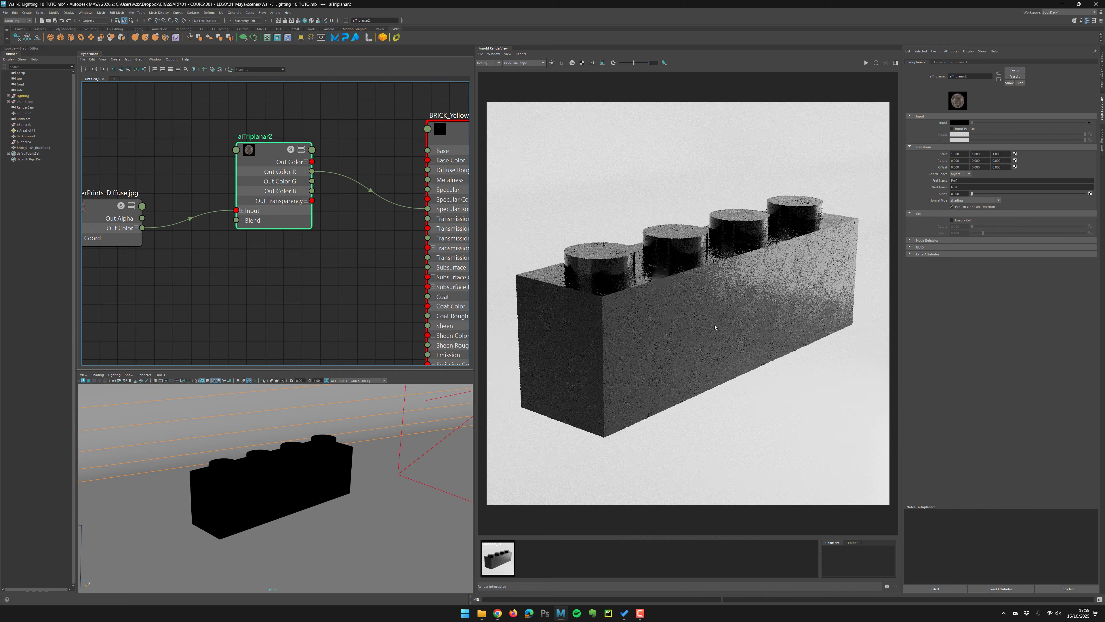
left_click(495, 551)
left_click(496, 551)
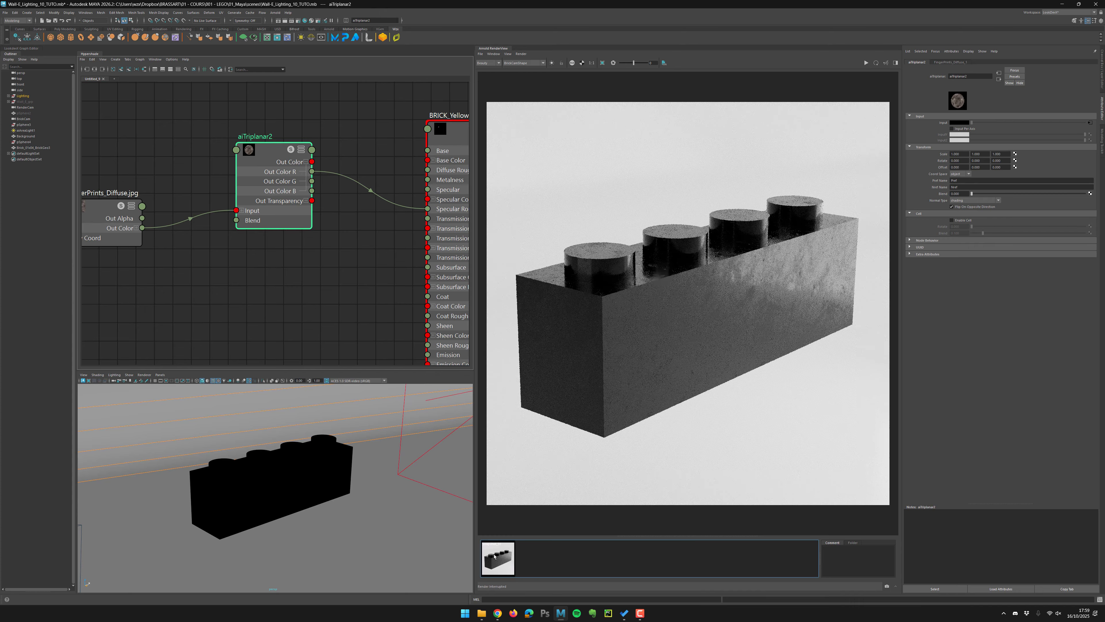
left_click(495, 551)
left_click(496, 551)
left_click(495, 551)
left_click(496, 552)
left_click(496, 553)
left_click(496, 554)
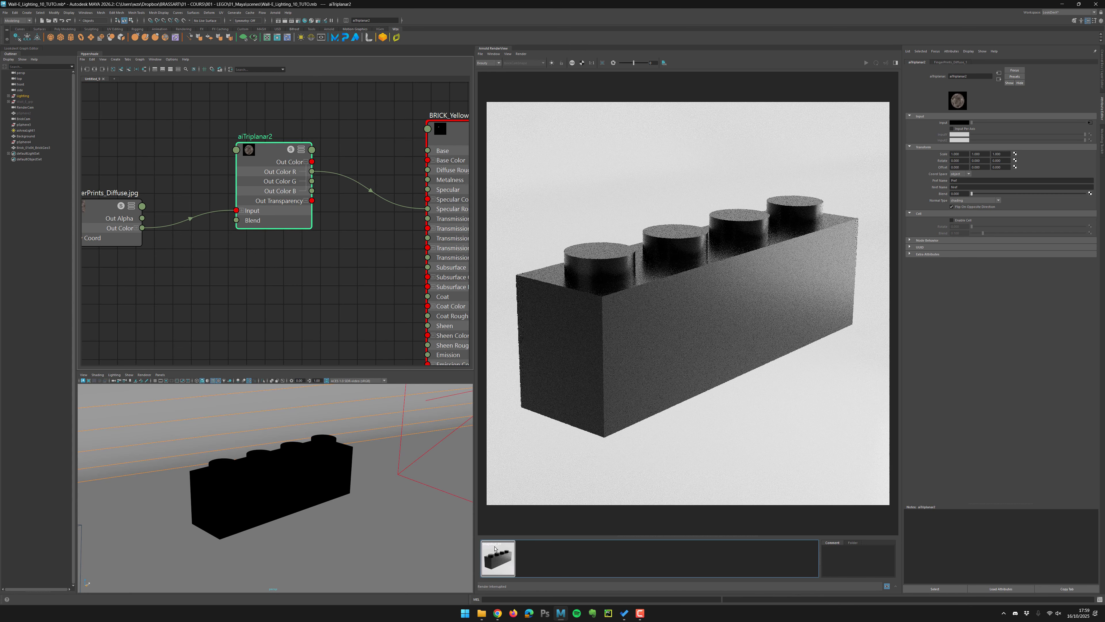
left_click(496, 556)
left_click(496, 555)
left_click(496, 555)
left_click(497, 555)
left_click(496, 555)
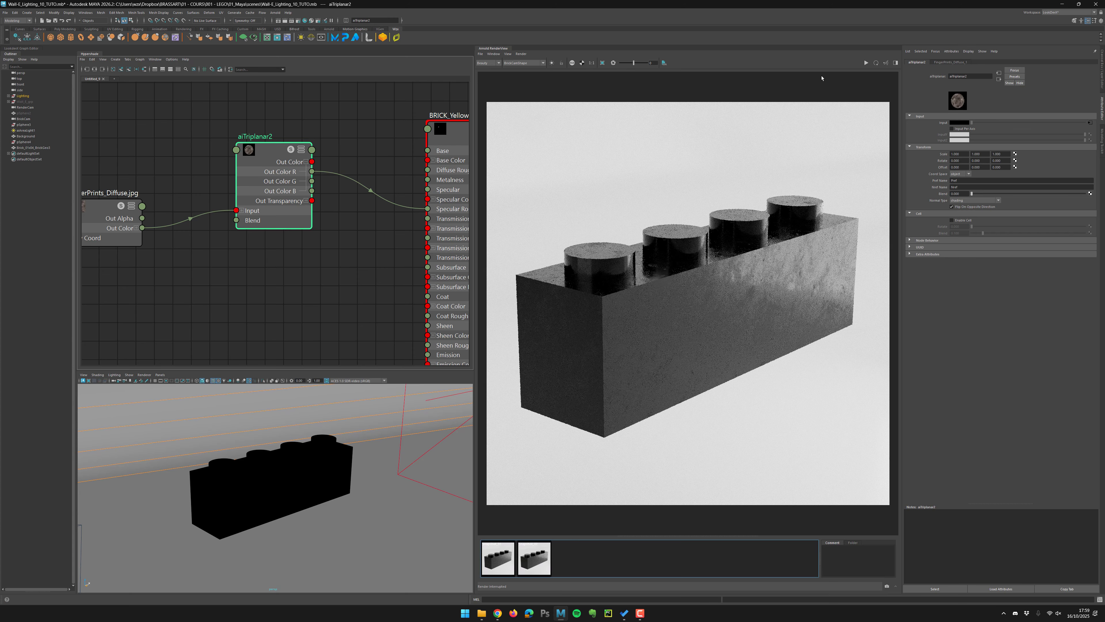
Render the aiTriplanar node in isolation to preview its projection on the brick.
left_click(866, 63)
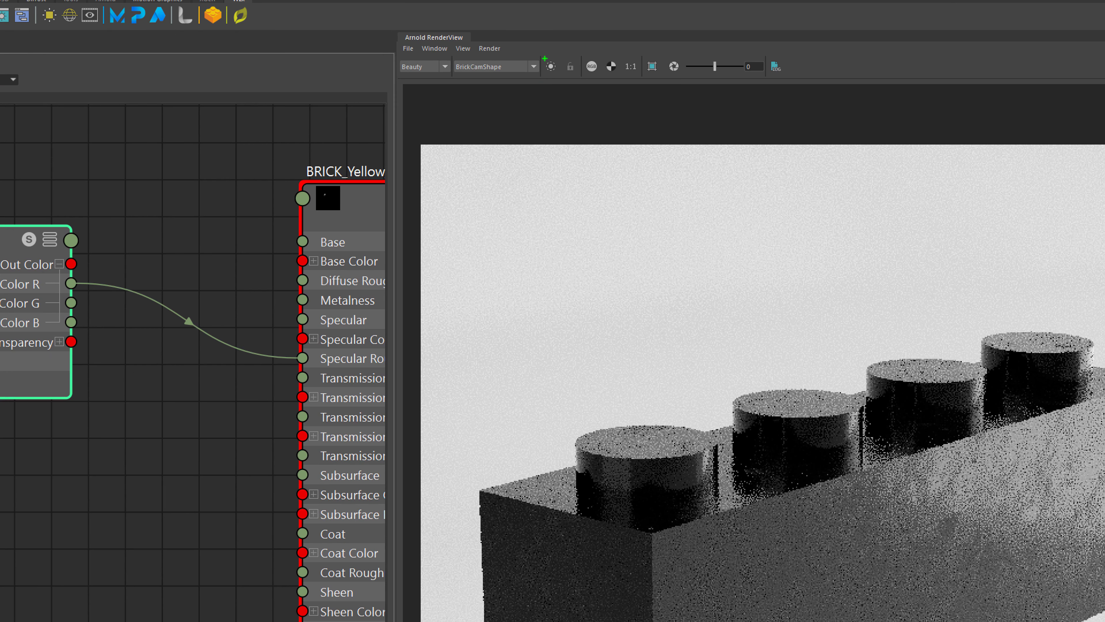
mouse_move(544, 59)
left_mouse_down()
mouse_move(560, 50)
mouse_move(546, 86)
left_mouse_up()
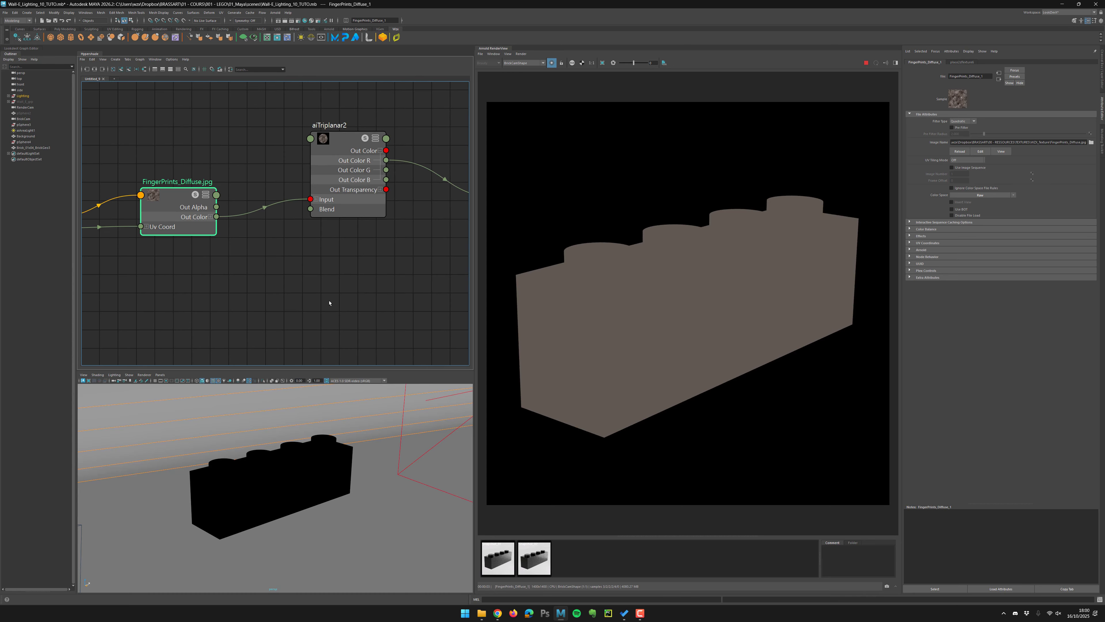
left_click(343, 205)
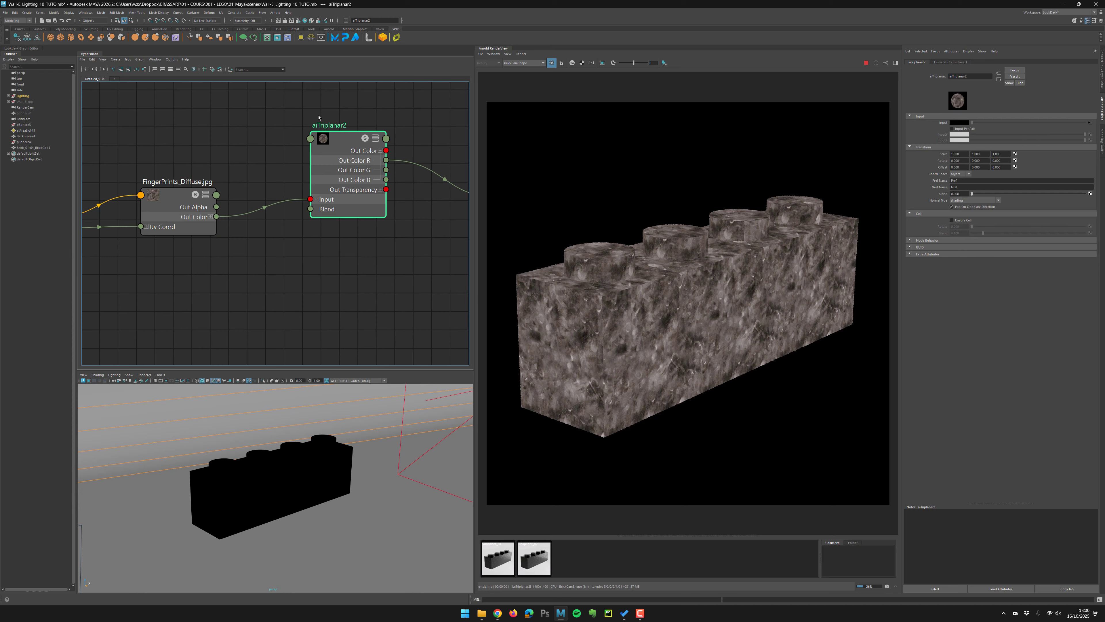
Set the aiTriplanar scale to 0.1.
middle_click_drag(323, 153, 268, 166, "alt")
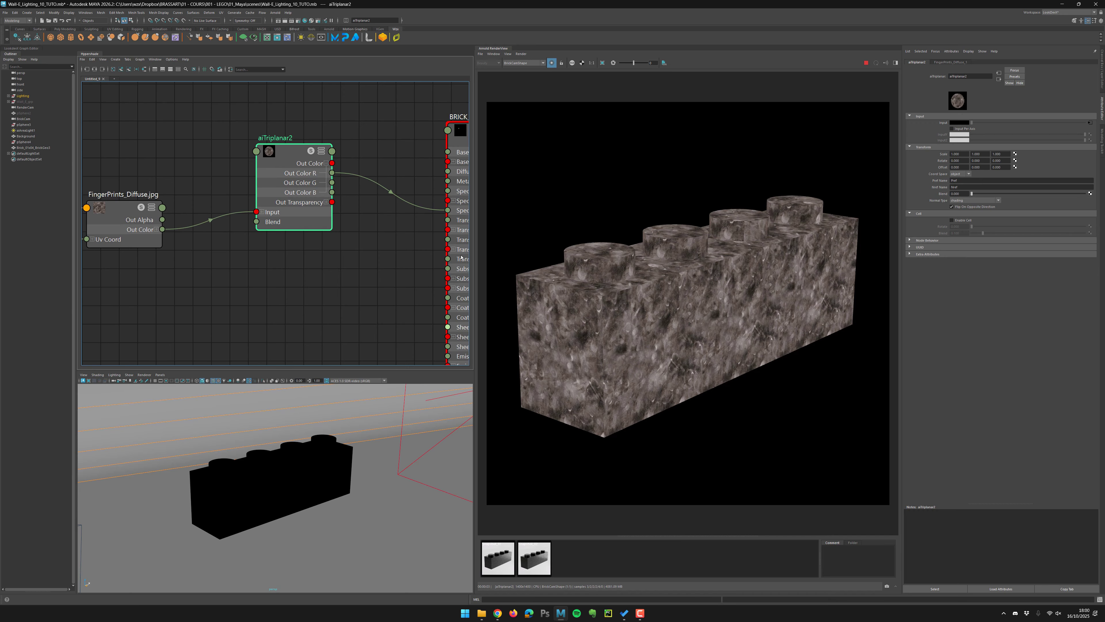
double_click(957, 154)
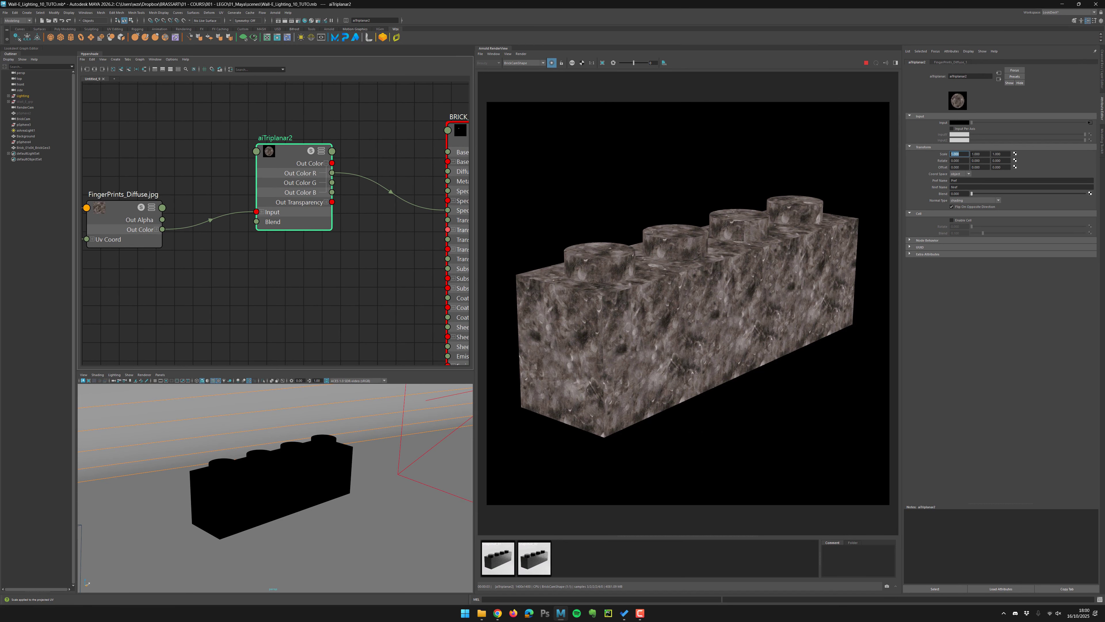
left_click(973, 154)
double_click(957, 154)
type("0.1")
key("Return")
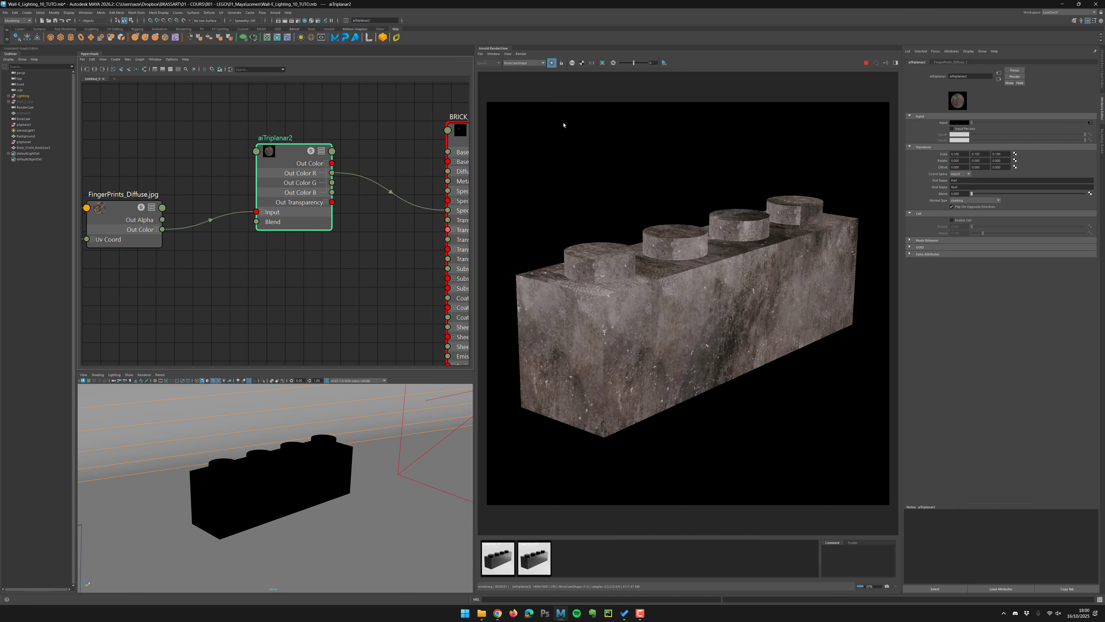
Set the aiTriplanar scale to 0.5 on all three axes.
left_click_drag(967, 154, 924, 149)
type("0.5")
key("Tab")
type("0.5")
key("Tab")
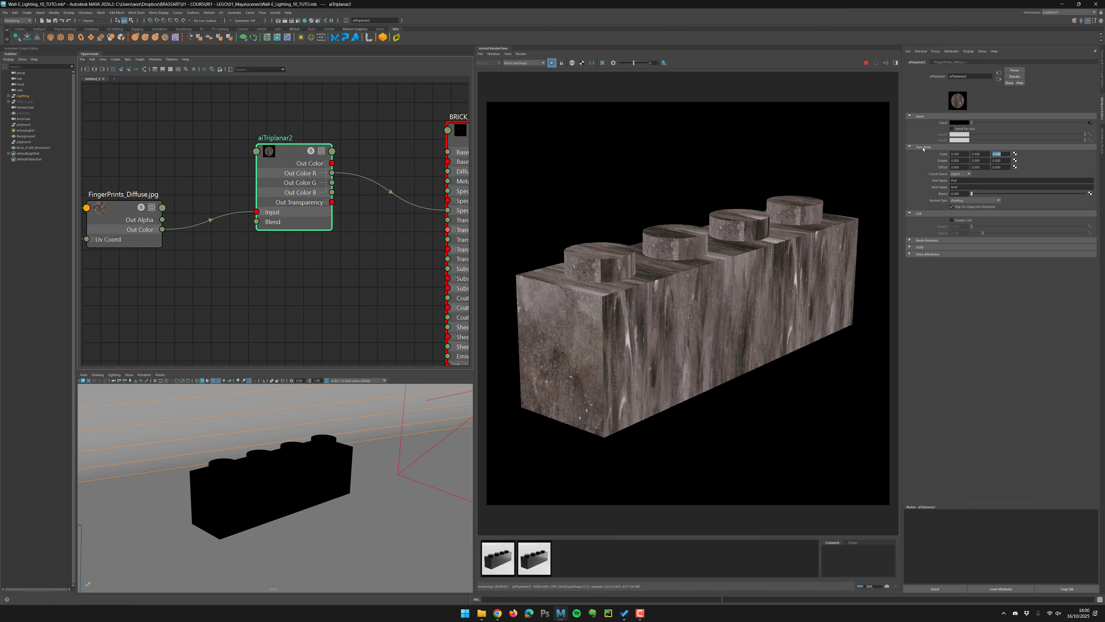
type("0.5")
key("Return")
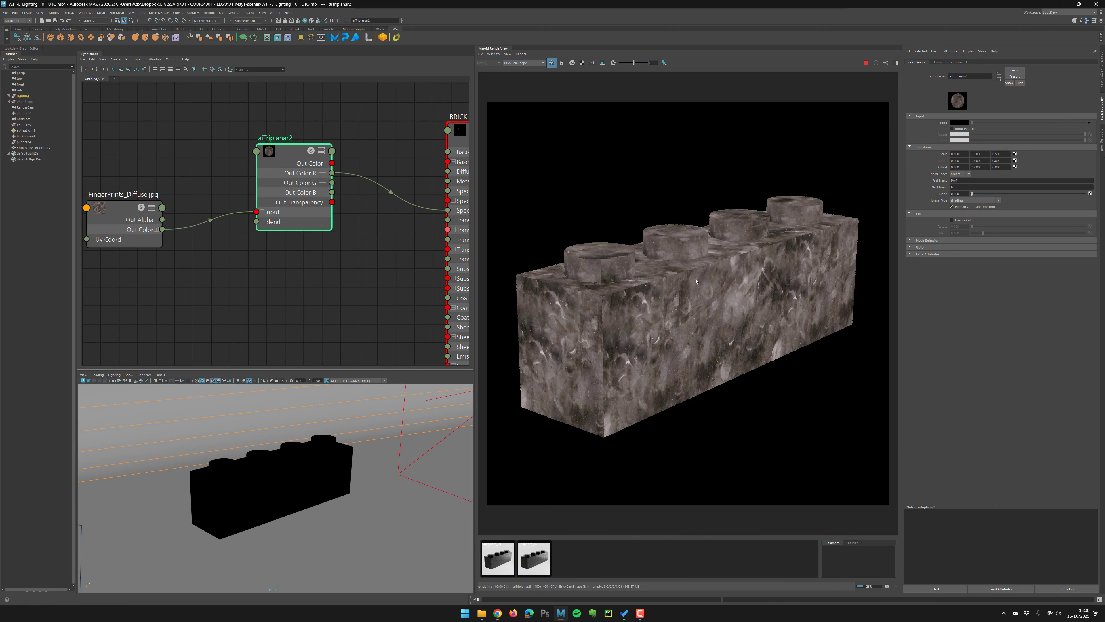
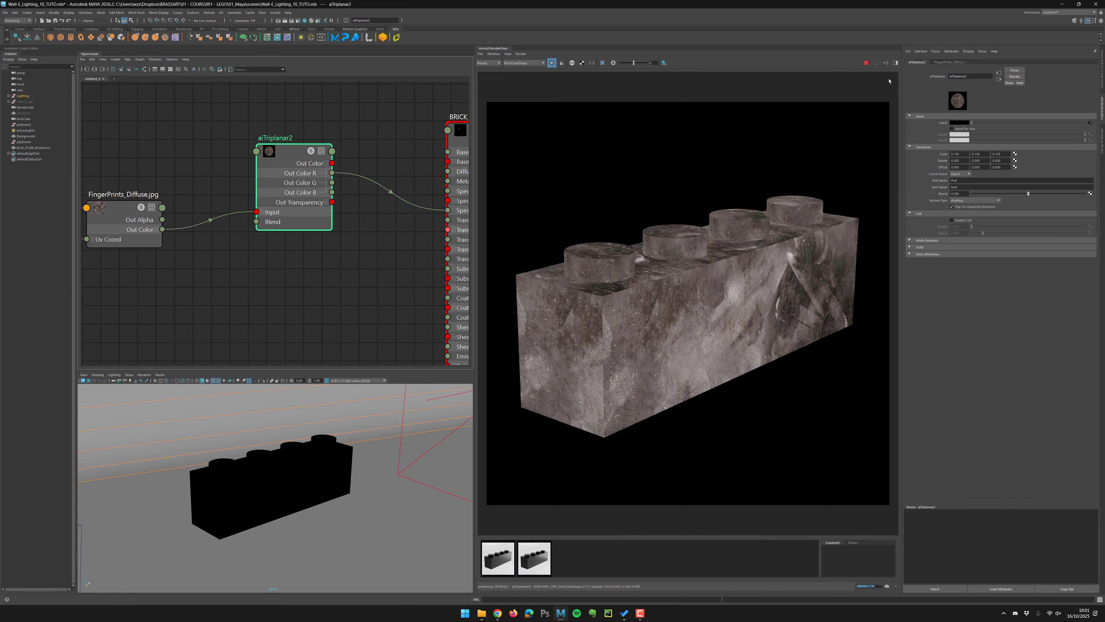
Rearrange the fingerprint texture, triplanar and shader nodes in the node editor.
middle_click_drag(323, 257, 357, 293, "alt")
right_click_drag(358, 293, 269, 277, "alt")
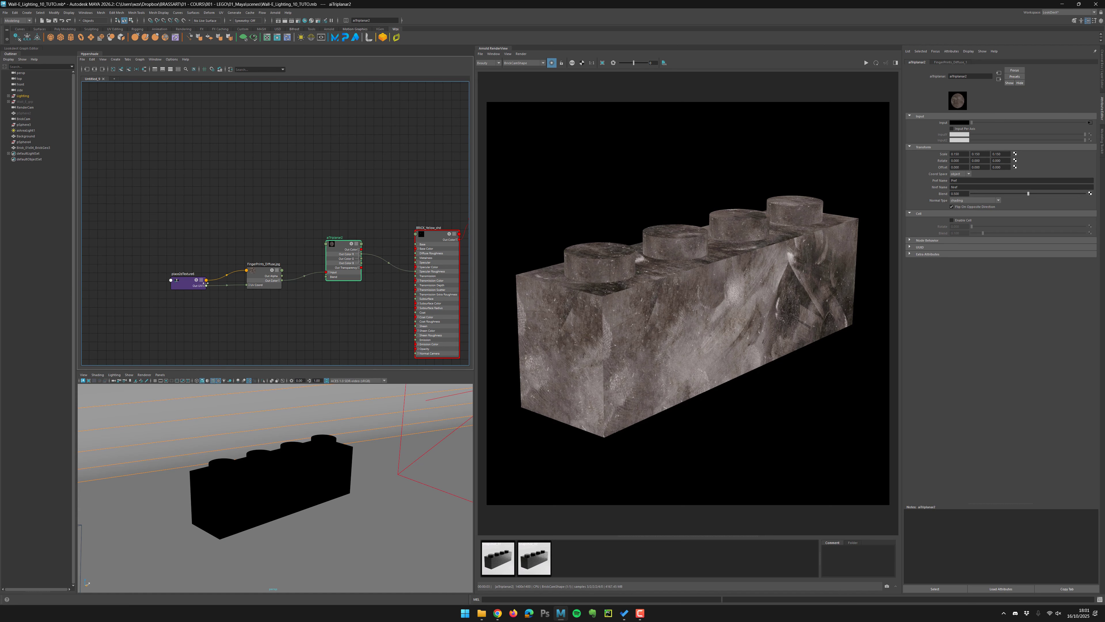
left_click(192, 283)
left_click_drag(261, 274, 261, 277)
left_click_drag(342, 256, 340, 266)
left_click(363, 308)
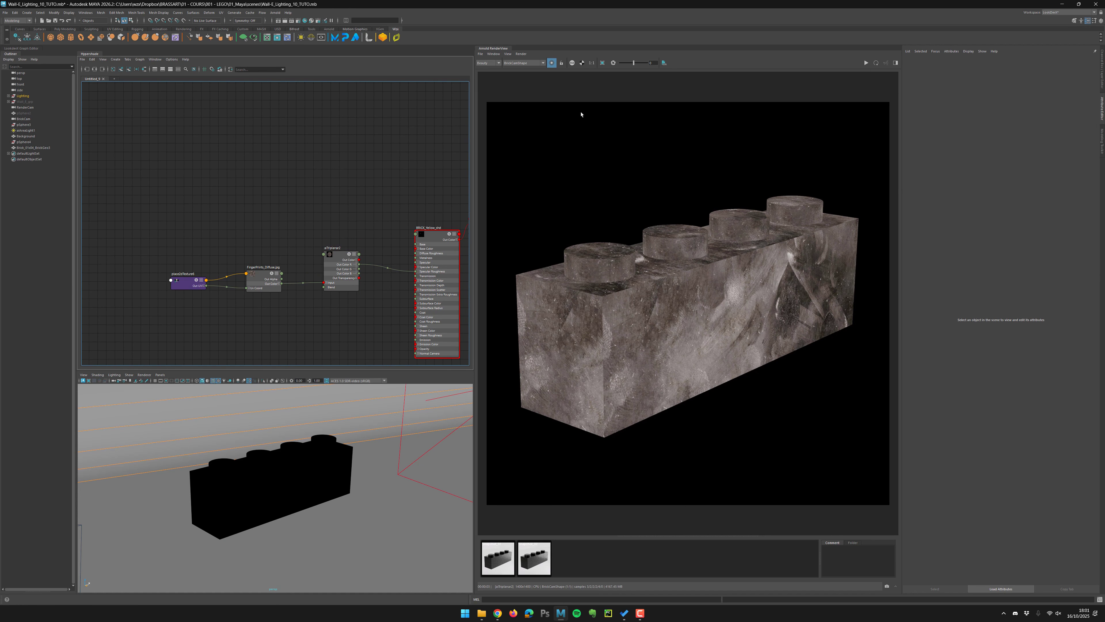
Turn off isolation and re-render the full brick shader to inspect the roughness result.
left_click(552, 63)
left_click(866, 62)
scroll(781, 287, "up", 3)
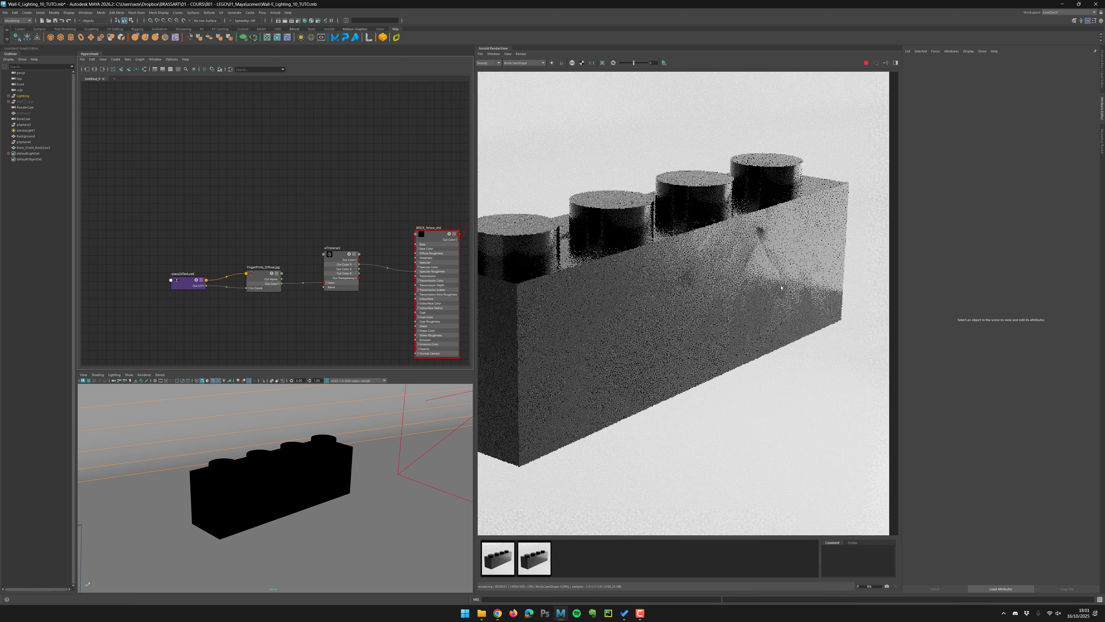
middle_click_drag(782, 287, 744, 293)
Draw a render region over the brick's front face and store snapshots of the roughness render.
left_click(602, 63)
left_click_drag(830, 128, 560, 358)
left_click(535, 567)
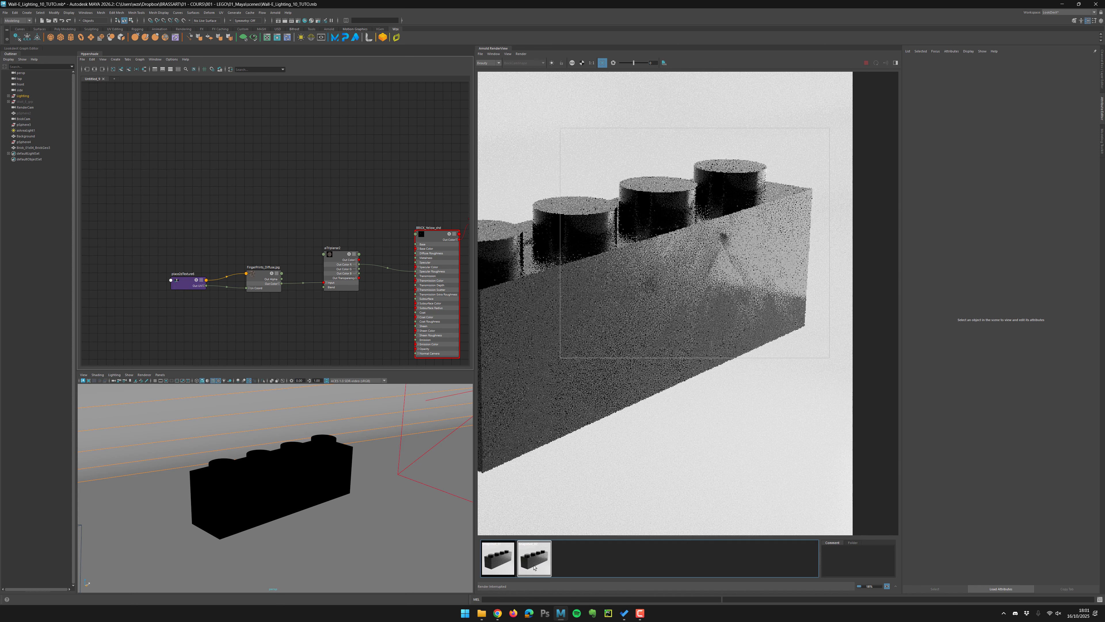
left_click(535, 567)
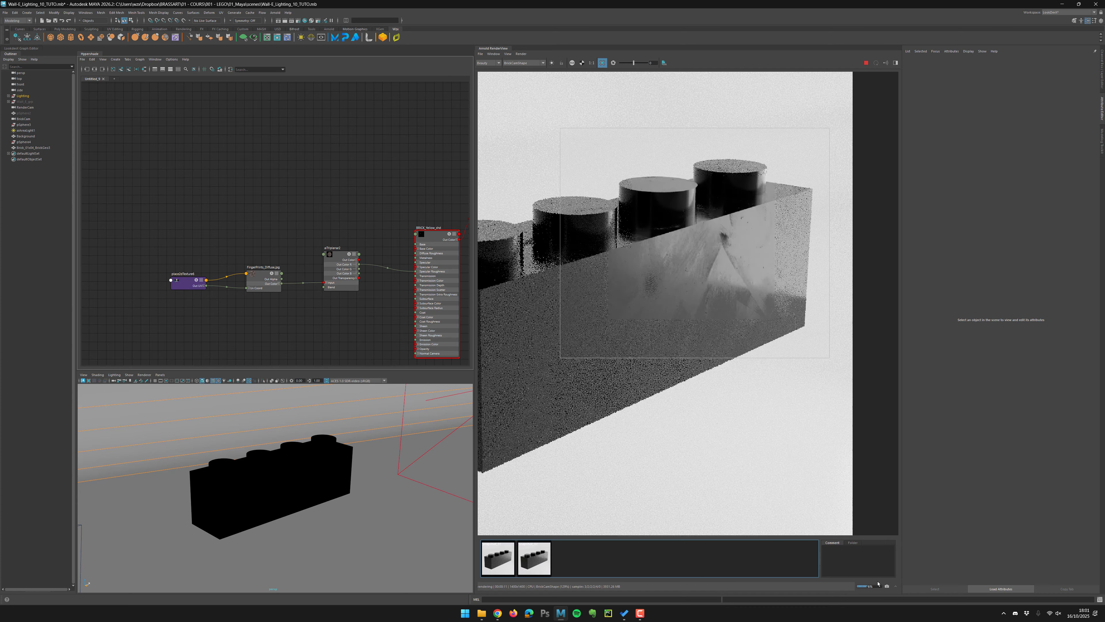
left_click(887, 587)
left_click(886, 587)
left_click(866, 63)
Move the nodes apart to make room between the fingerprint texture and the aiTriplanar node.
middle_click_drag(344, 245, 330, 206, "alt")
left_click_drag(173, 248, 153, 238)
left_click_drag(252, 246, 218, 237)
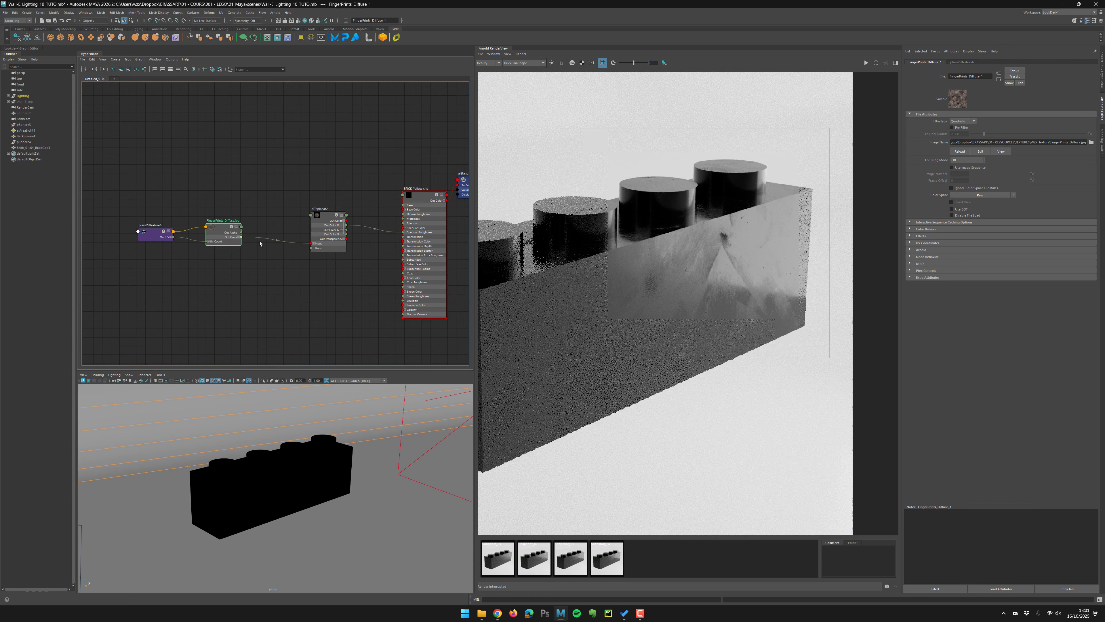
left_click_drag(324, 237, 287, 232)
right_click_drag(279, 265, 389, 271, "alt")
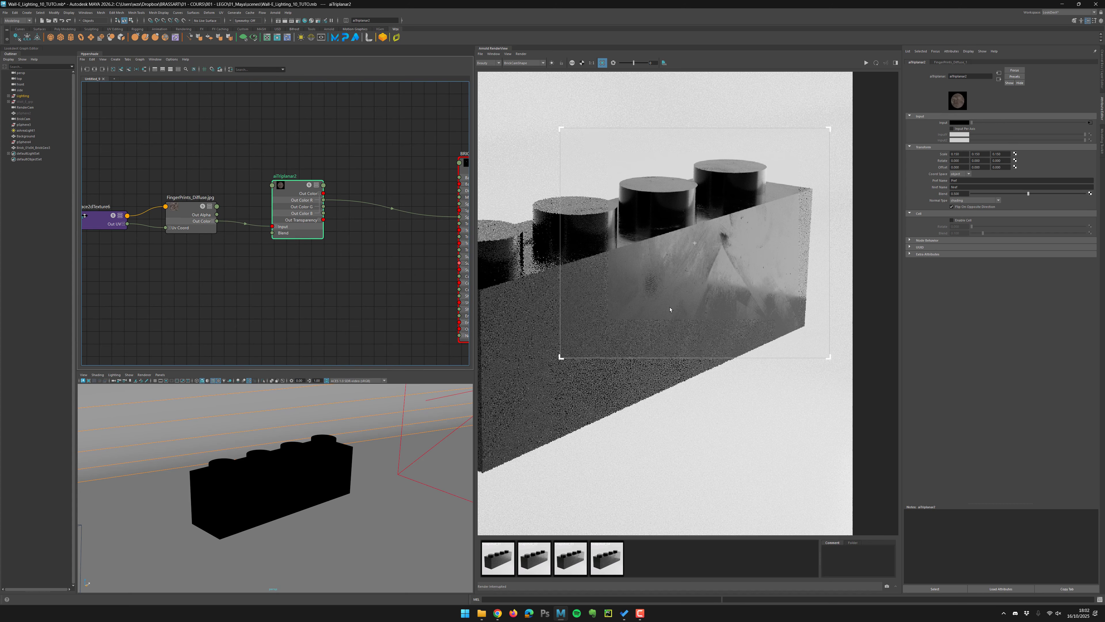
Create an aiColorCorrect node and place it between the fingerprint texture and the aiTriplanar node.
left_click(352, 254)
key("Tab")
type("aicolorcorrect")
key("Return")
left_click_drag(296, 185, 396, 184)
middle_click_drag(286, 197, 327, 192, "alt")
left_click_drag(150, 164, 226, 218)
left_click_drag(237, 198, 210, 199)
left_click(303, 262)
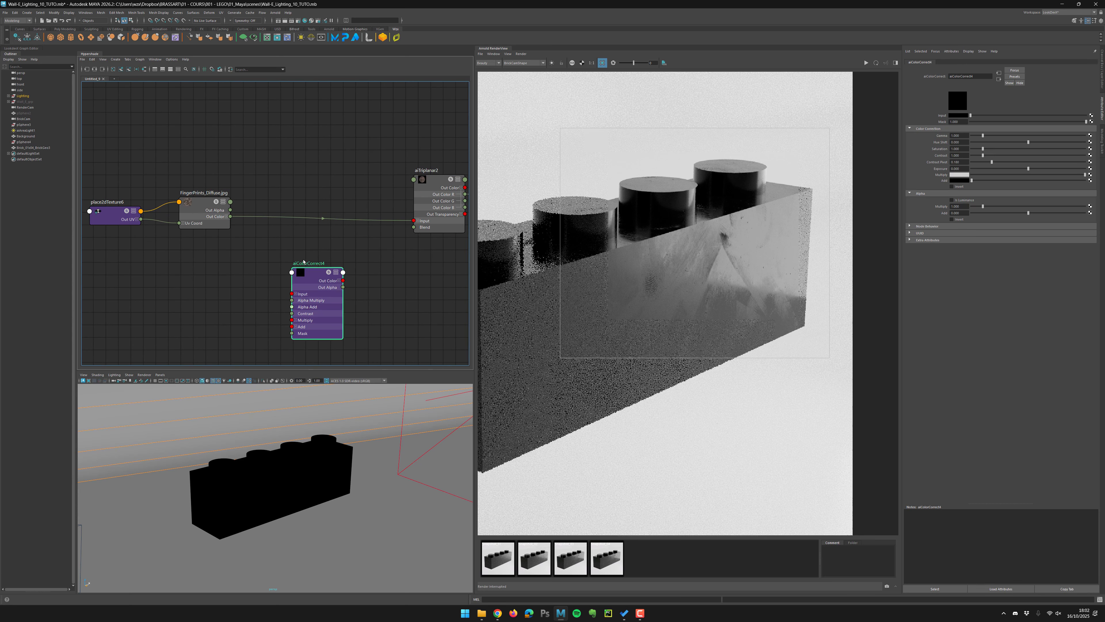
left_click_drag(303, 261, 291, 110)
left_click_drag(299, 147, 308, 186)
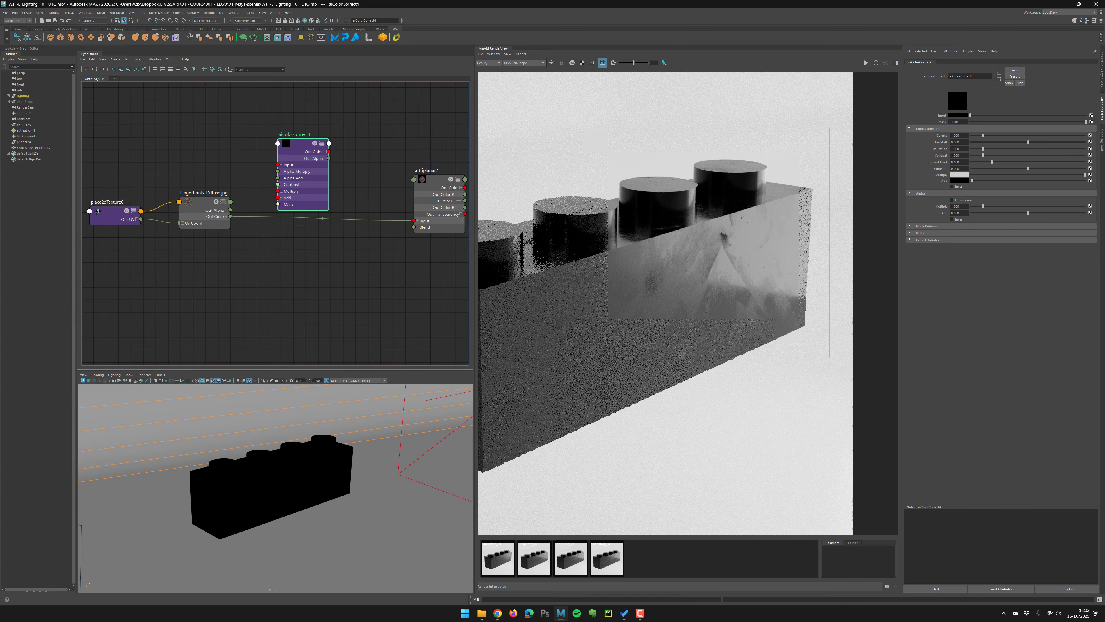
Insert the aiColorCorrect node between the fingerprint texture output and the aiTriplanar input, and re-render.
left_click_drag(230, 216, 414, 221)
left_click_drag(314, 165, 322, 202)
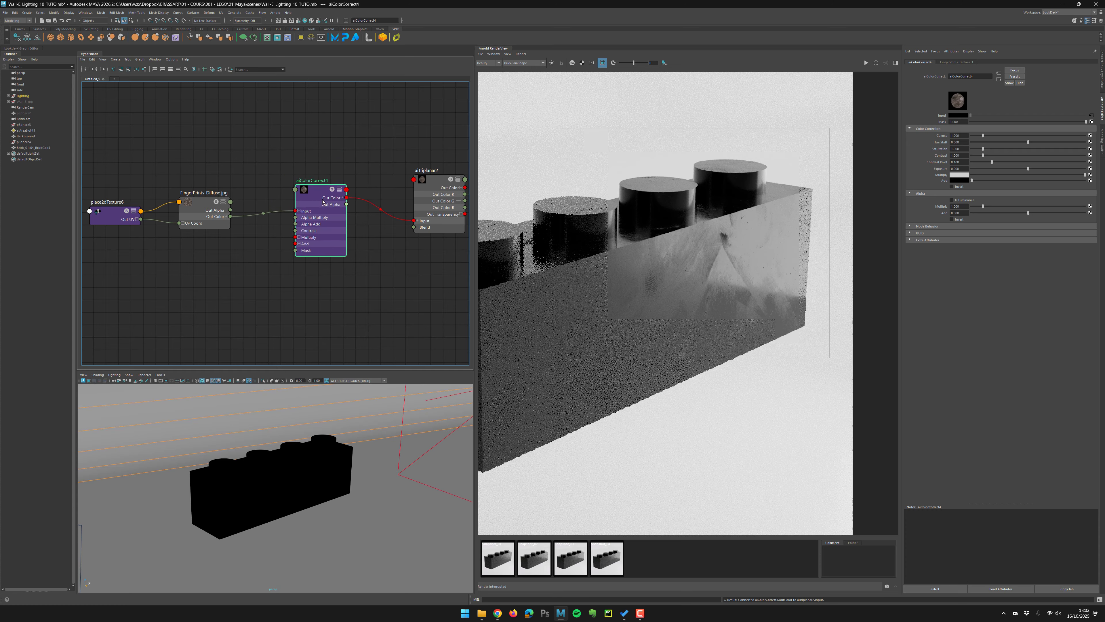
left_click(866, 63)
left_click(338, 171)
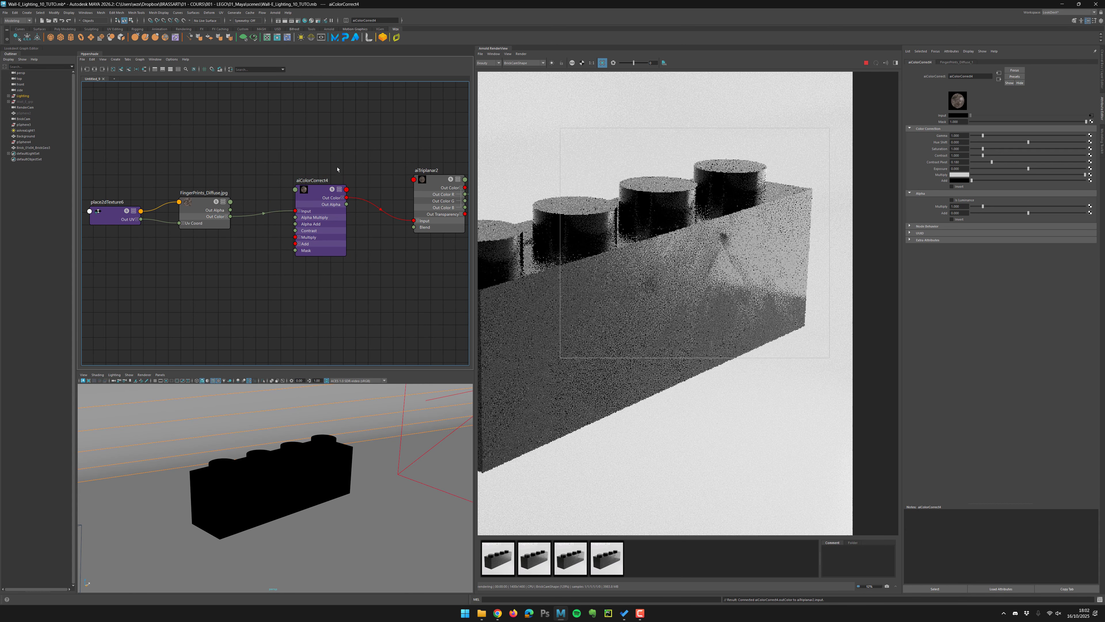
left_click(322, 199)
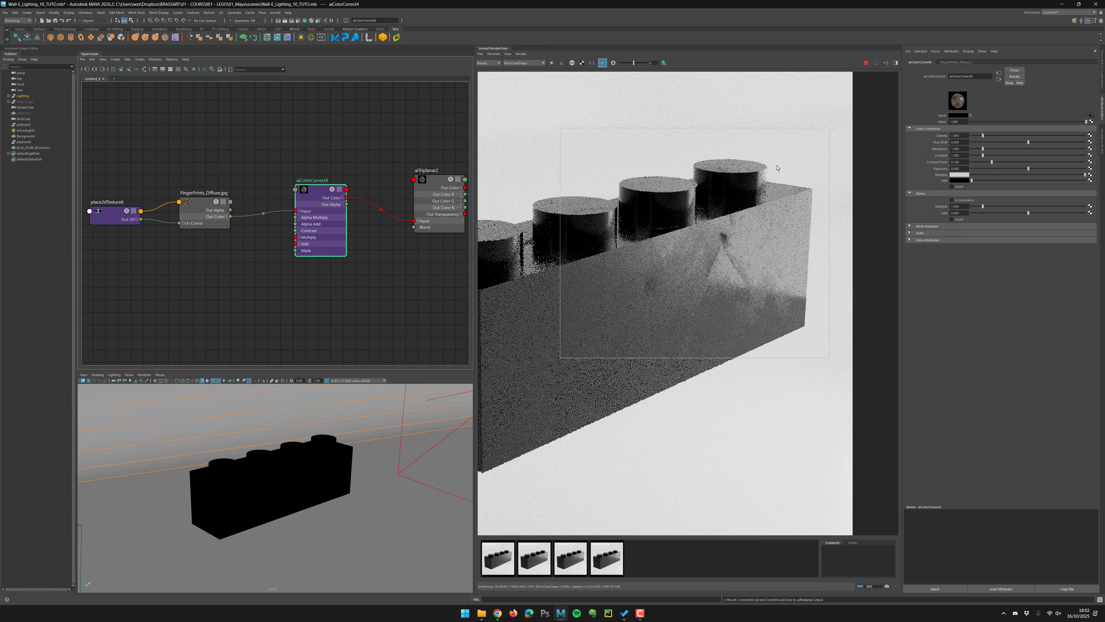
Preview the aiColorCorrect and aiTriplanar outputs in isolation in the render view.
left_click(552, 62)
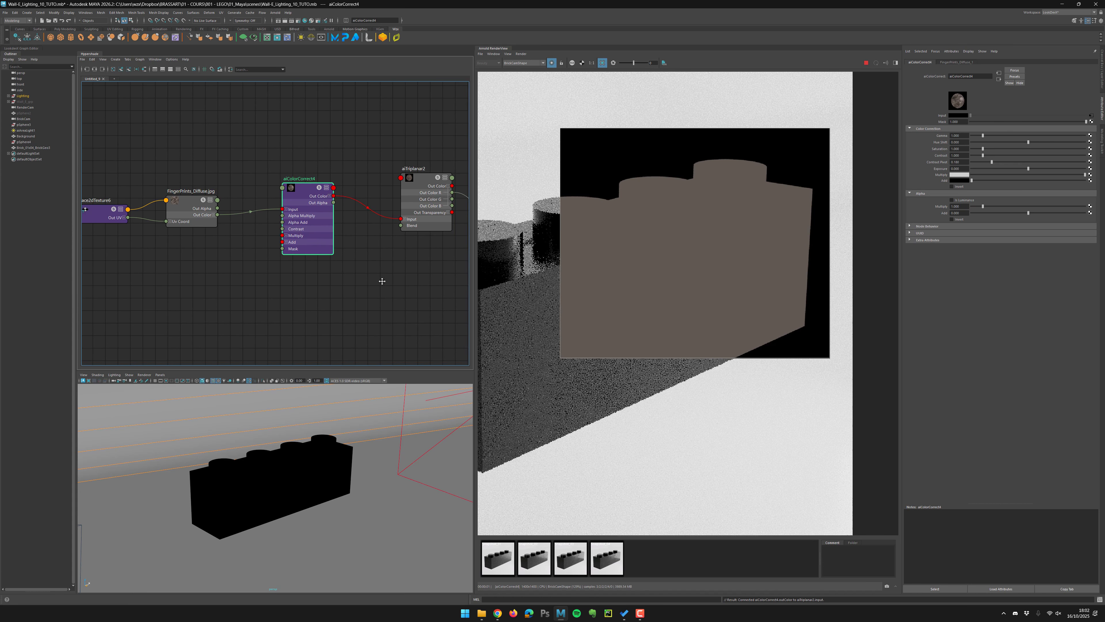
middle_click_drag(383, 279, 309, 222, "alt")
left_click_drag(341, 202, 321, 196)
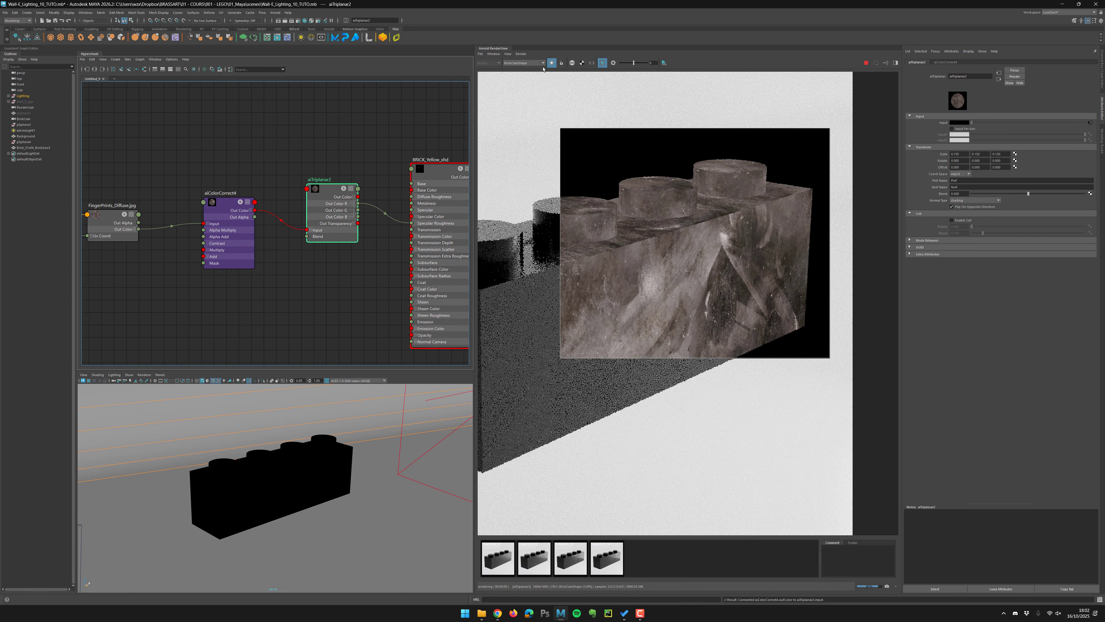
left_click(247, 212)
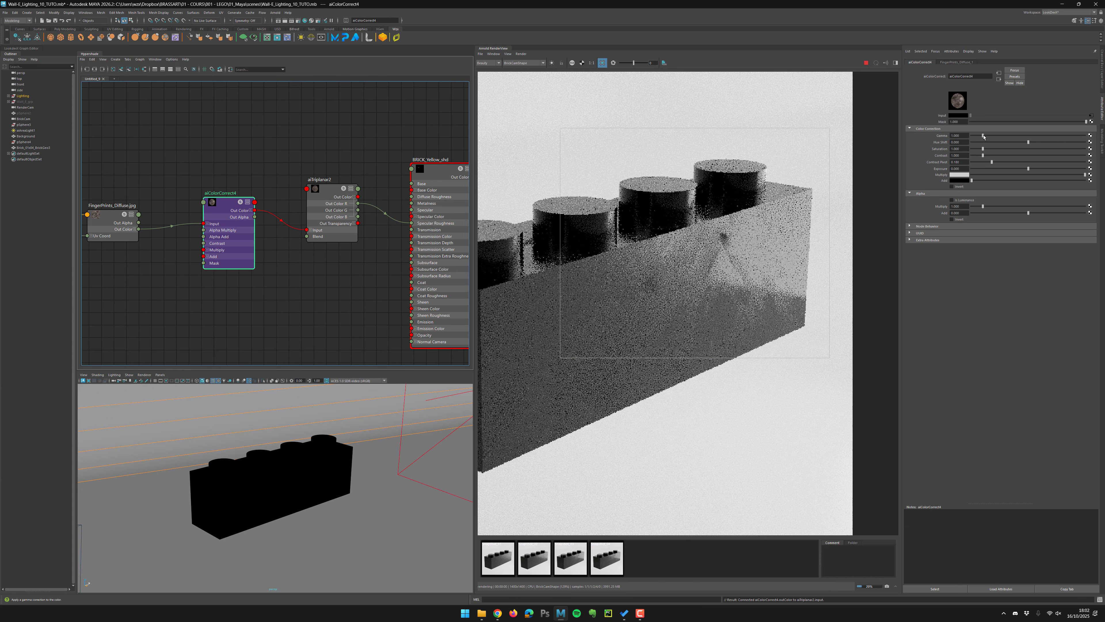
Adjust the aiColorCorrect gamma around a value of 1 with its slider and field.
left_click_drag(982, 135, 979, 137)
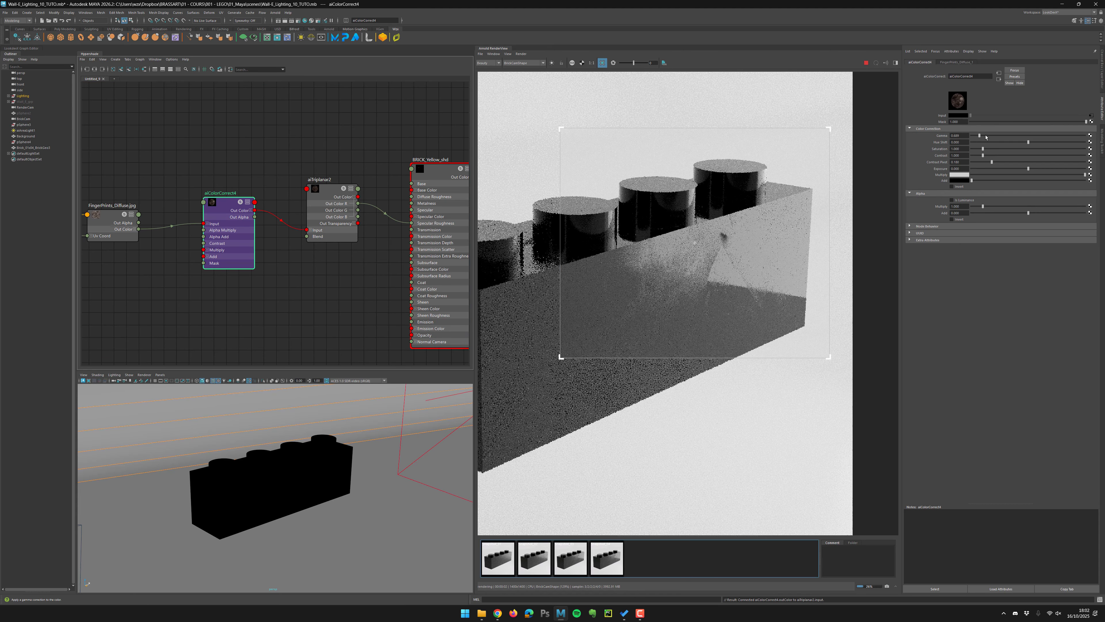
left_click_drag(979, 135, 986, 136)
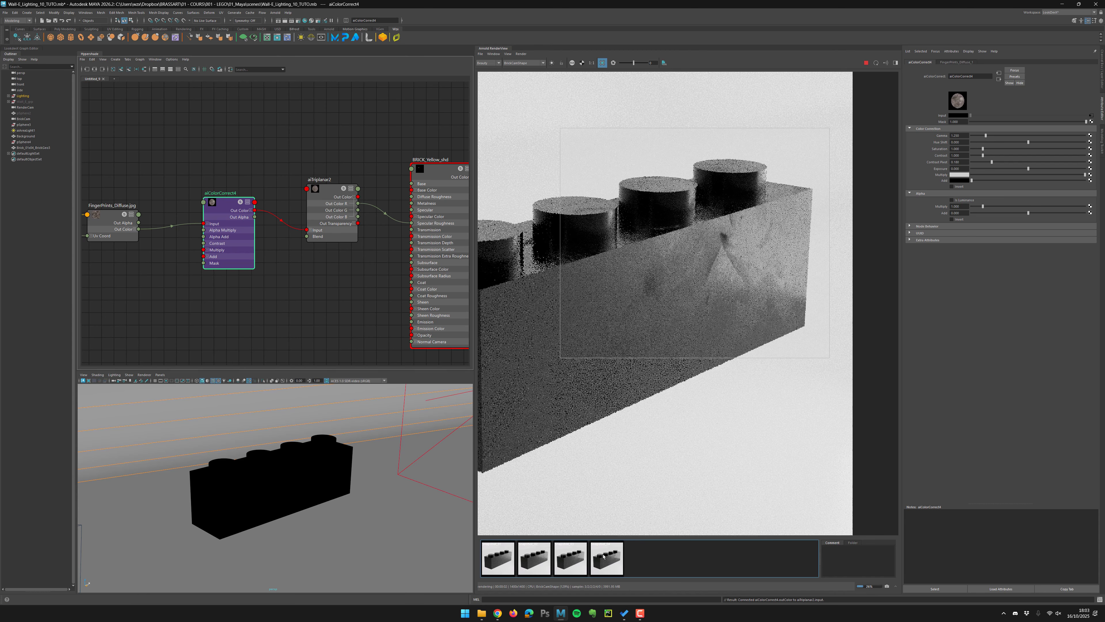
left_click_drag(986, 135, 994, 136)
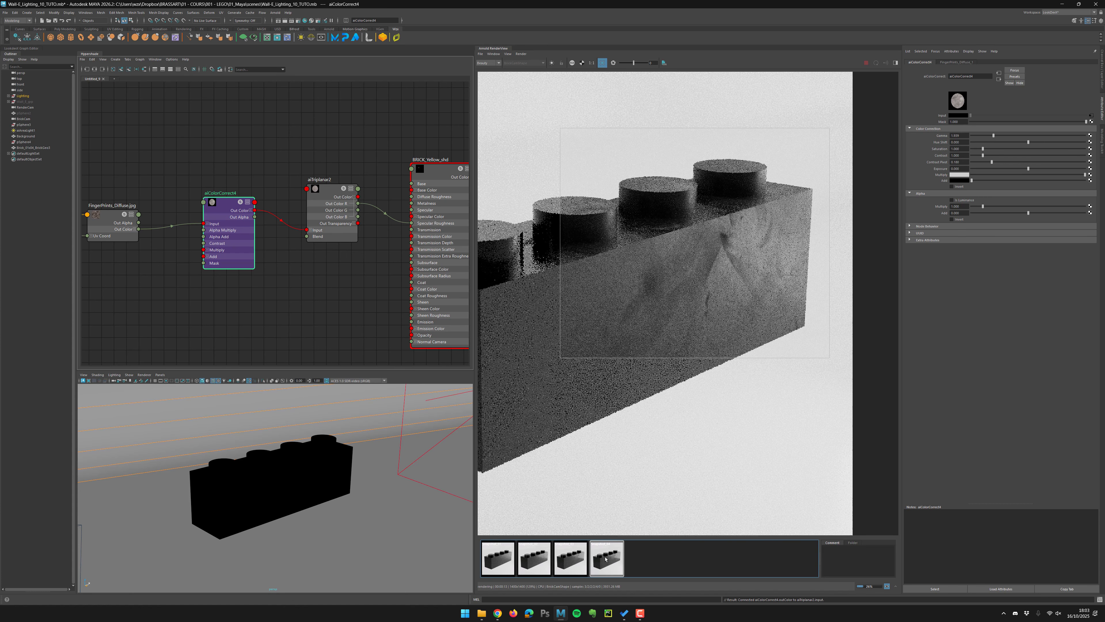
double_click(957, 135)
type("1")
key("Return")
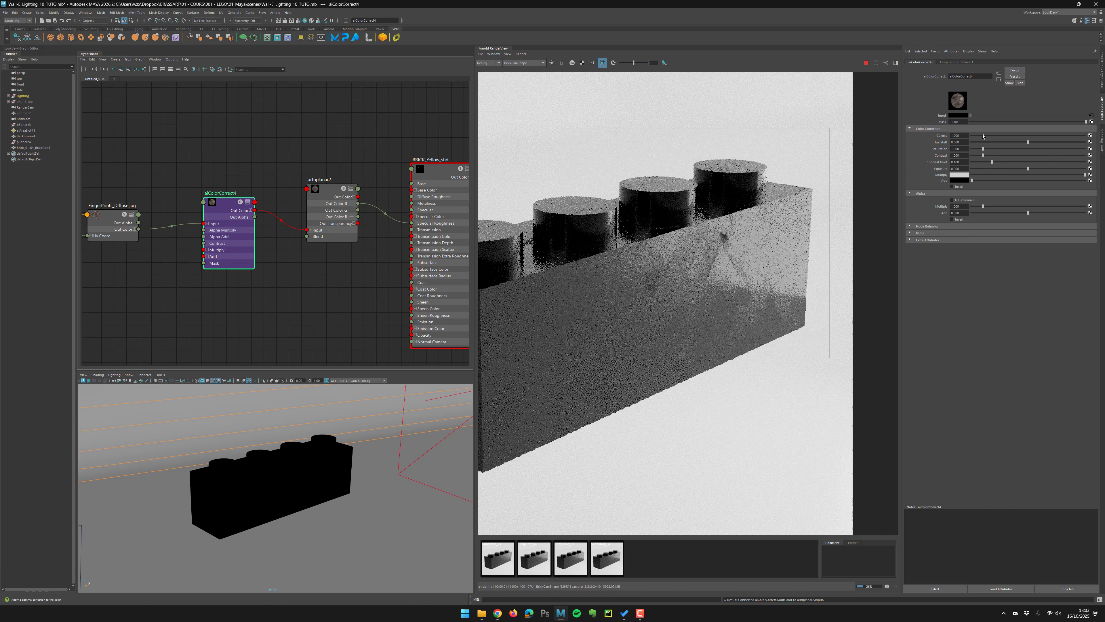
left_click_drag(983, 135, 985, 135)
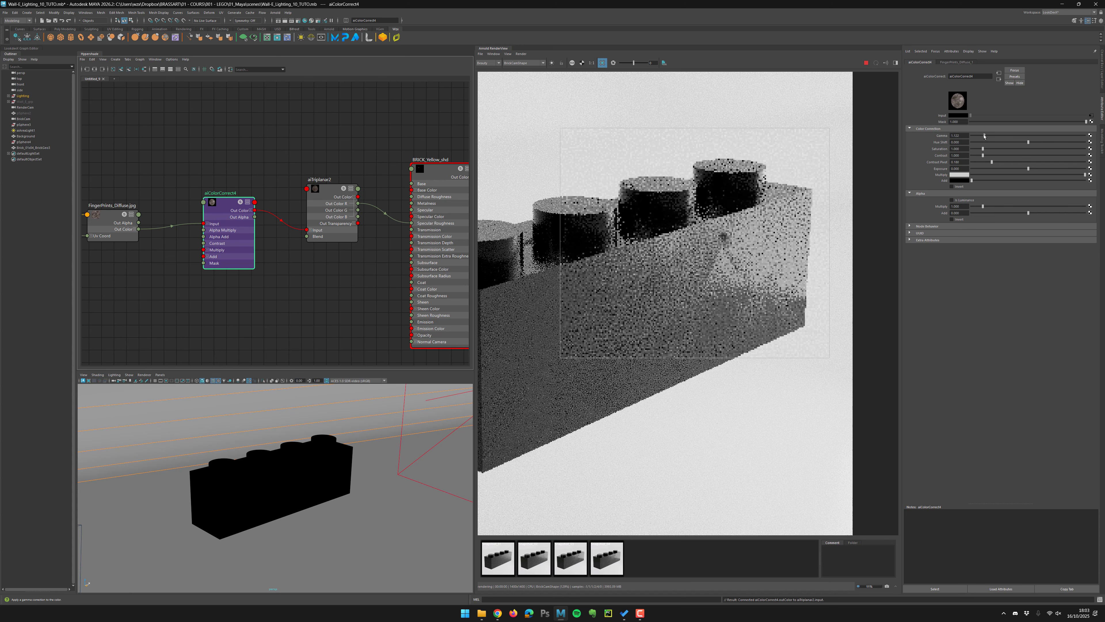
Tidy the node layout around the aiColorCorrect and aiTriplanar nodes.
right_click_drag(317, 263, 255, 262, "alt")
middle_click_drag(254, 262, 279, 256, "alt")
right_click_drag(272, 264, 383, 260, "alt")
middle_click_drag(383, 261, 300, 281, "alt")
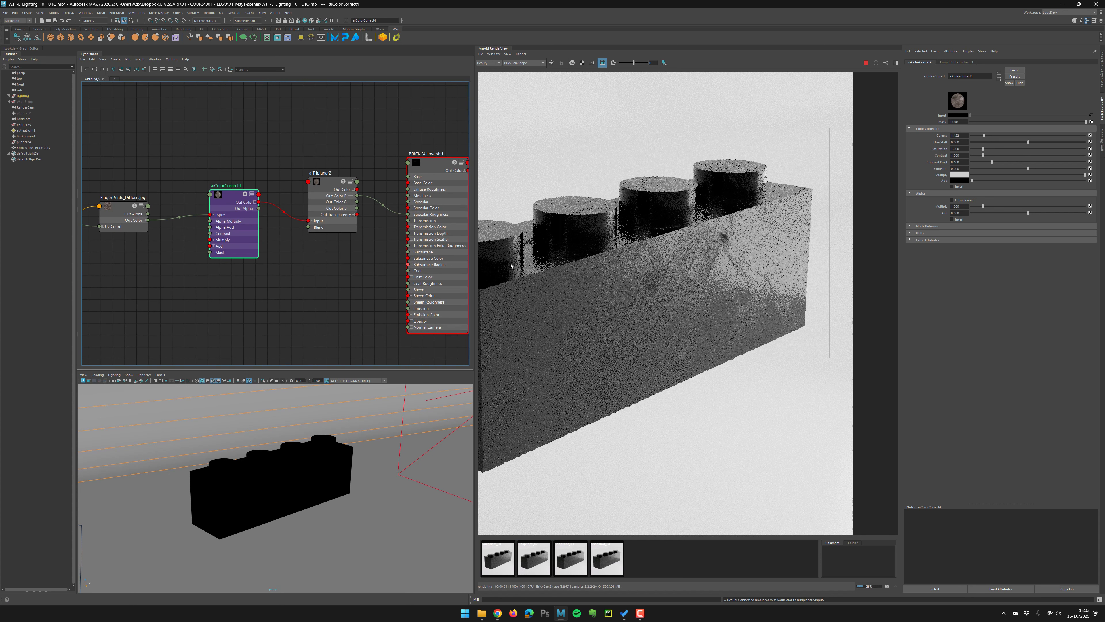
Try adjusting the aiColorCorrect Add value, then undo it.
scroll(725, 269, "down", 2)
left_click_drag(972, 180, 1011, 181)
key("ctrl+z")
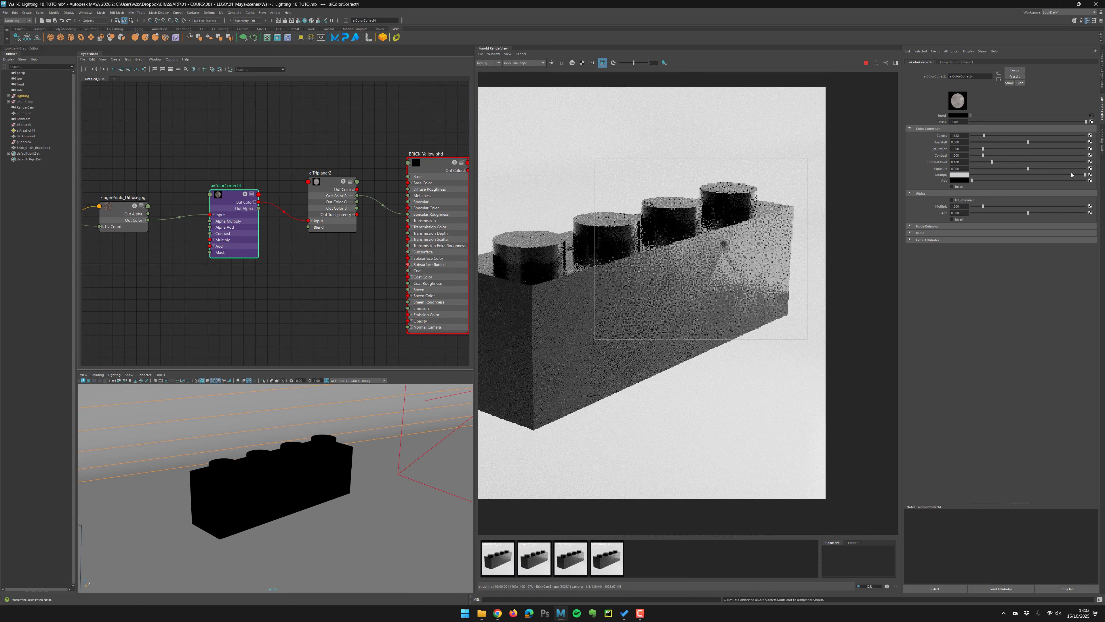
Lower the aiColorCorrect Multiply value with its slider while checking the render.
left_click_drag(1085, 175, 1057, 175)
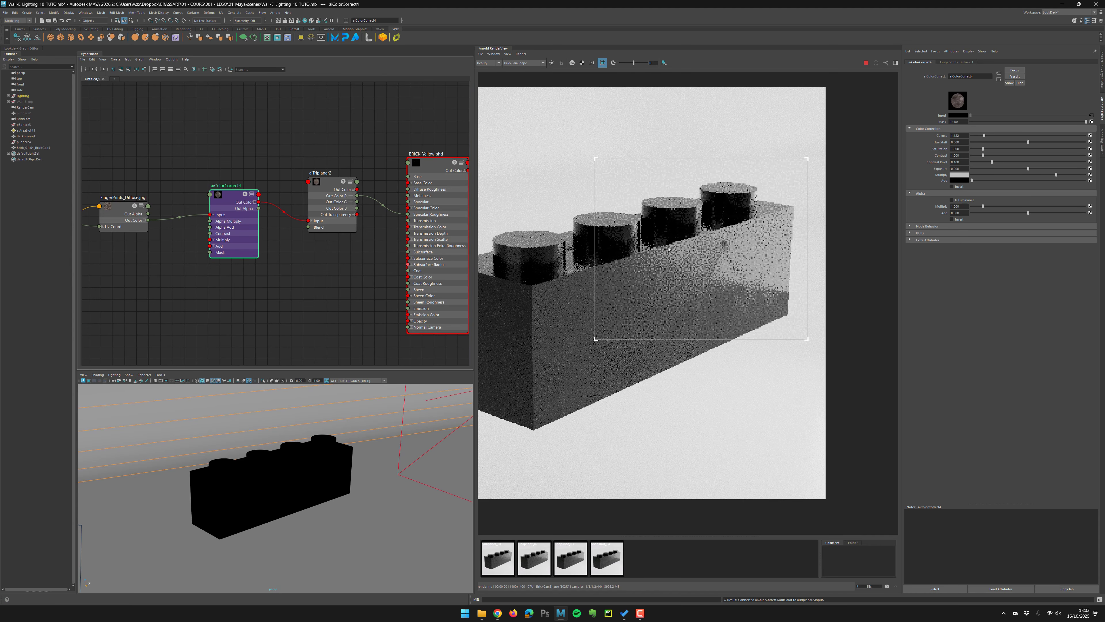
scroll(683, 259, "up", 2)
middle_click_drag(871, 261, 843, 247, "alt")
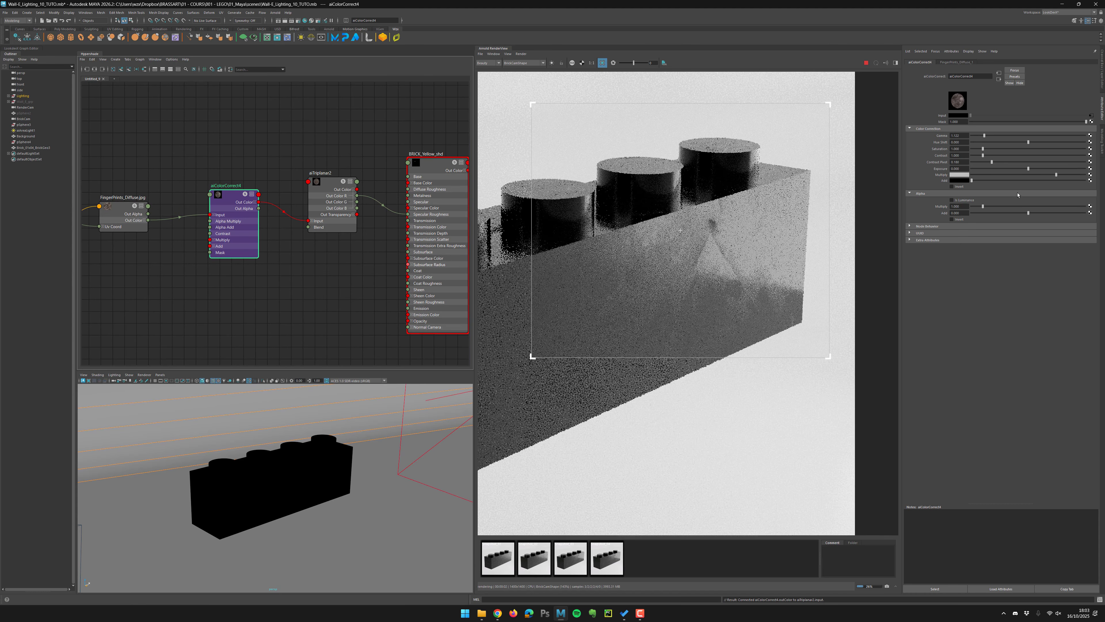
left_click_drag(1056, 174, 1033, 175)
scroll(744, 302, "down", 4)
Select the brick shader and set its base weight to 1.
left_click(435, 162)
double_click(961, 146)
type("1")
key("Return")
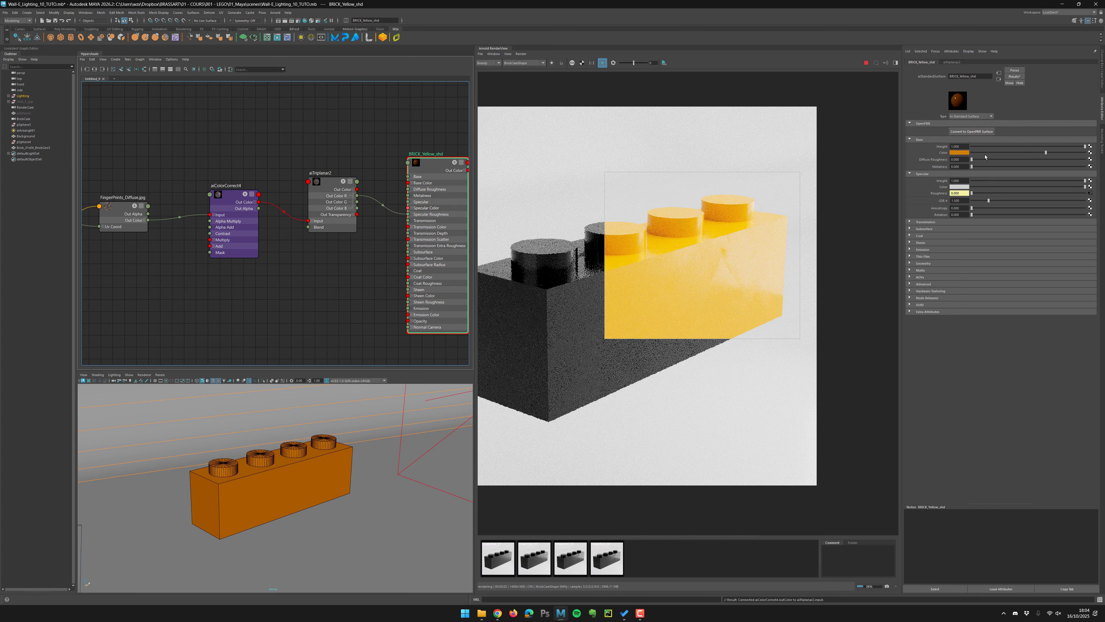
Tune the brick shader's base weight and specular weight with their sliders.
mouse_move(1085, 147)
left_mouse_down()
mouse_move(1005, 148)
mouse_move(1079, 149)
mouse_move(1048, 149)
mouse_move(1063, 149)
left_mouse_up()
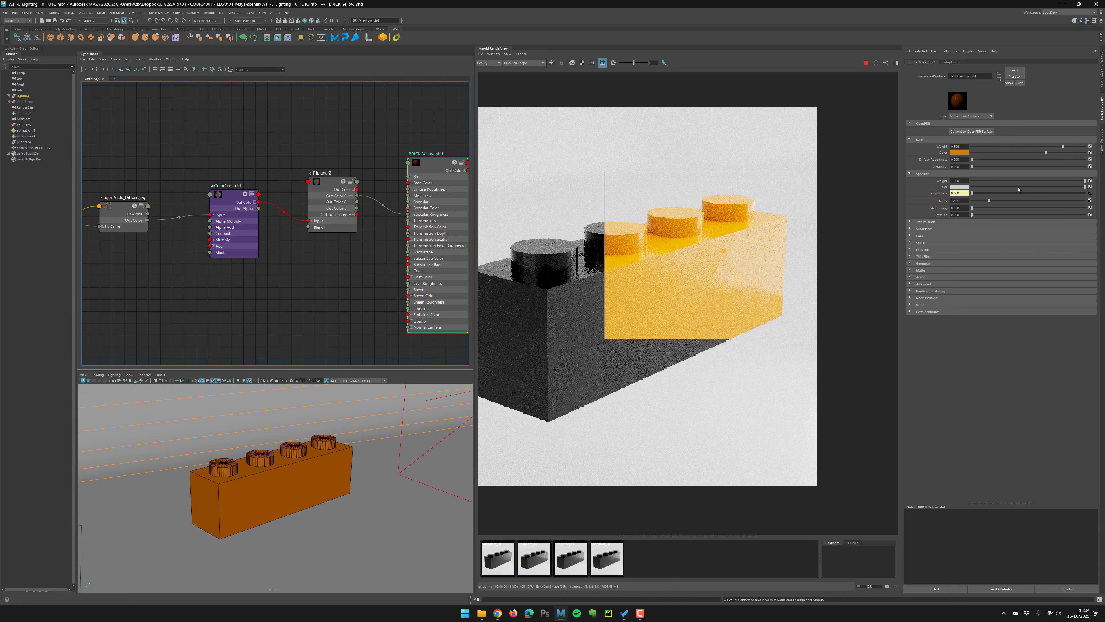
left_click(1013, 180)
left_click_drag(1013, 180, 1053, 182)
left_click(1059, 181)
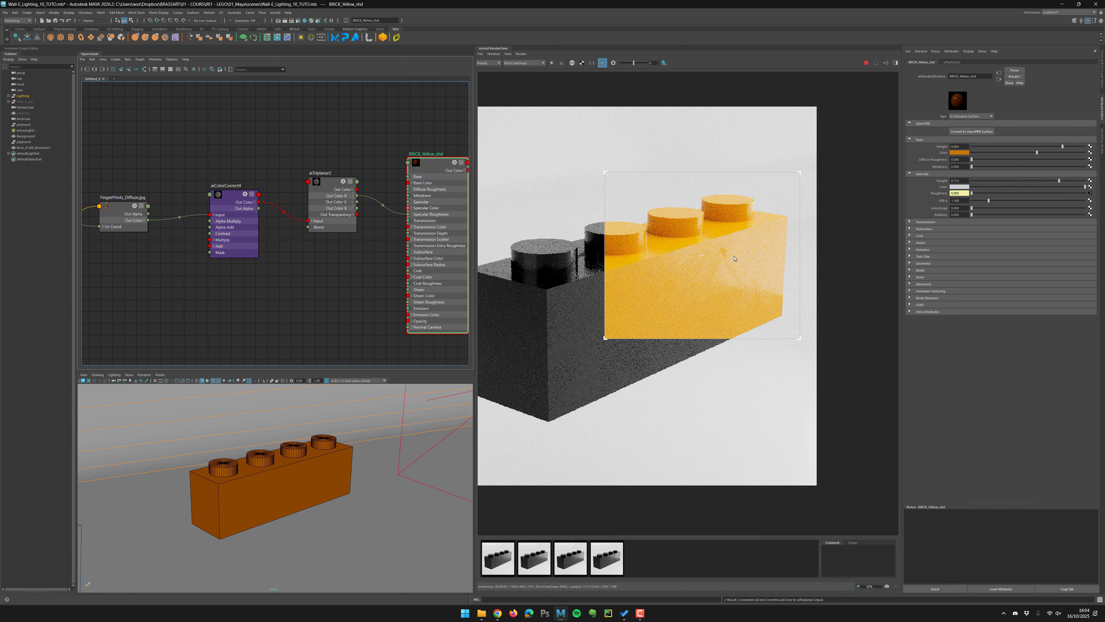
Redraw the render region around the whole brick and store a snapshot of the yellow render.
scroll(674, 276, "down", 1)
scroll(674, 276, "down", 1)
left_click_drag(527, 197, 789, 405)
scroll(633, 285, "up", 3)
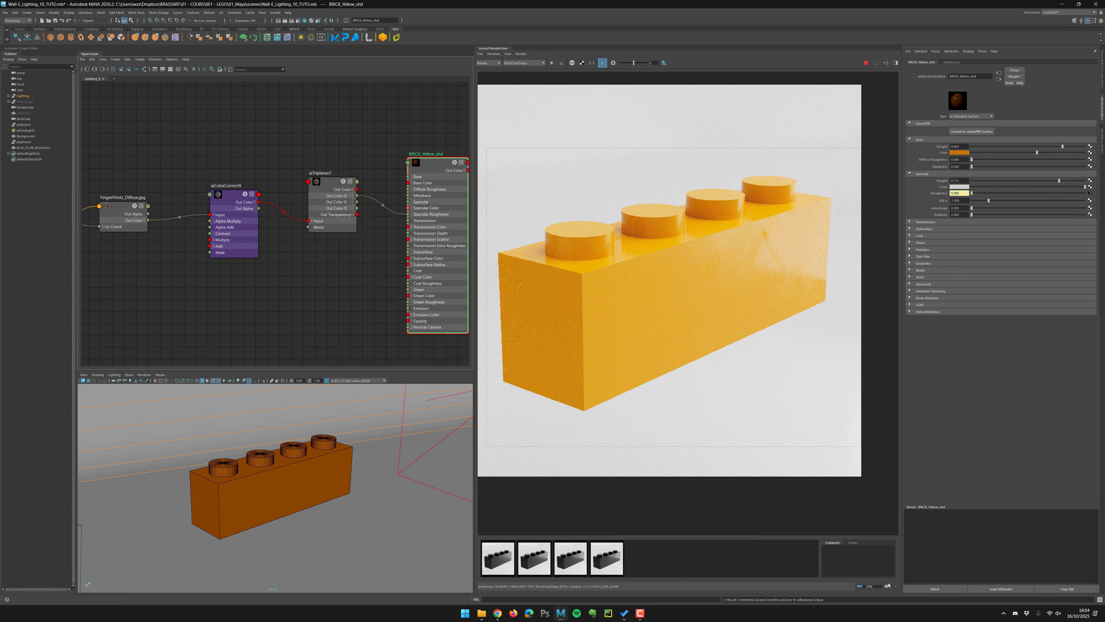
left_click(866, 63)
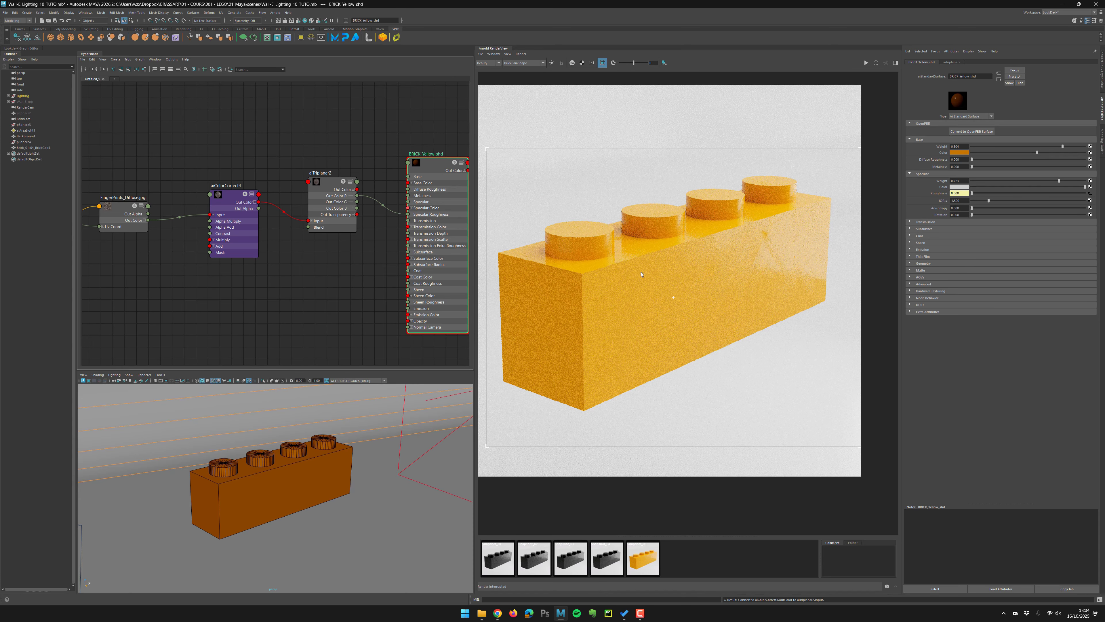
Create an aiRoundCorners node in the node editor and expand its display.
scroll(614, 298, "up", 5)
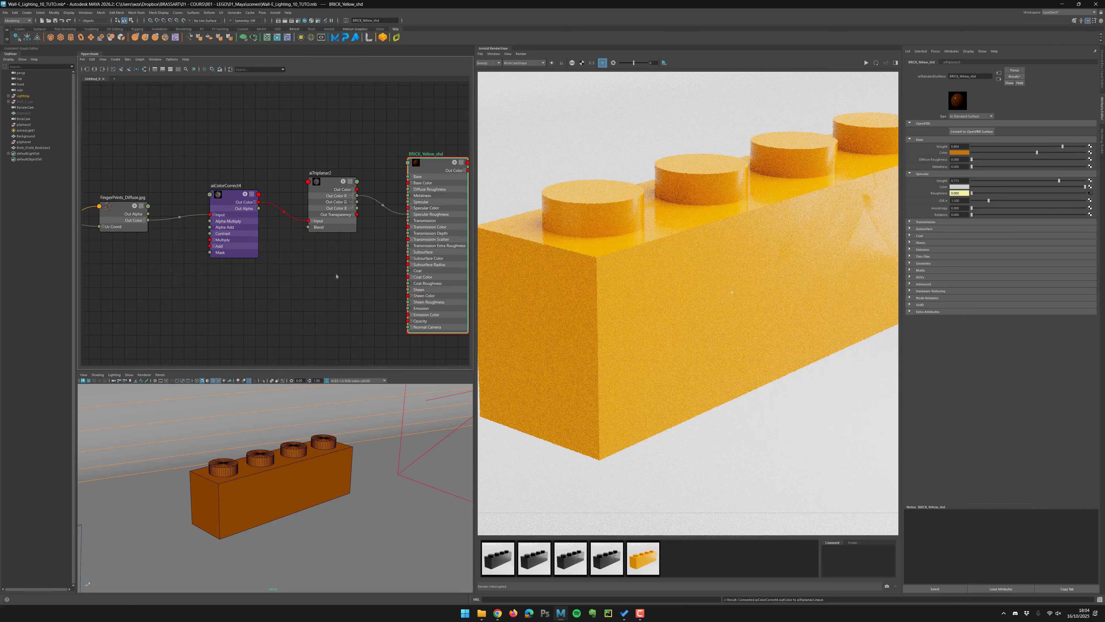
left_click(336, 276)
middle_click_drag(274, 289, 293, 254, "alt")
key("Tab")
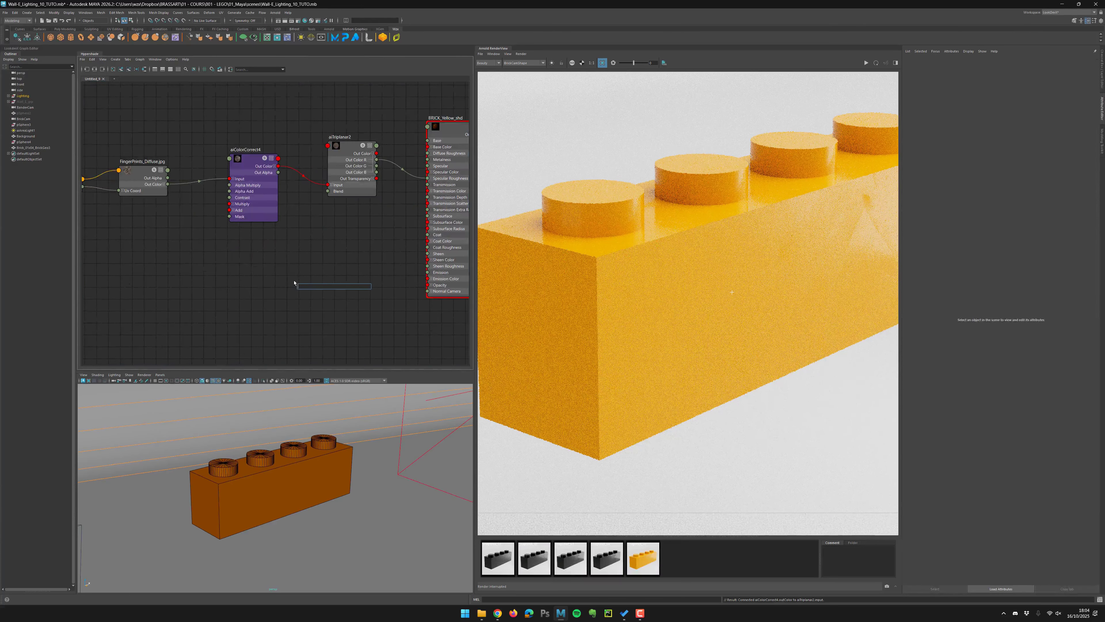
type("round")
key("Return")
key("f")
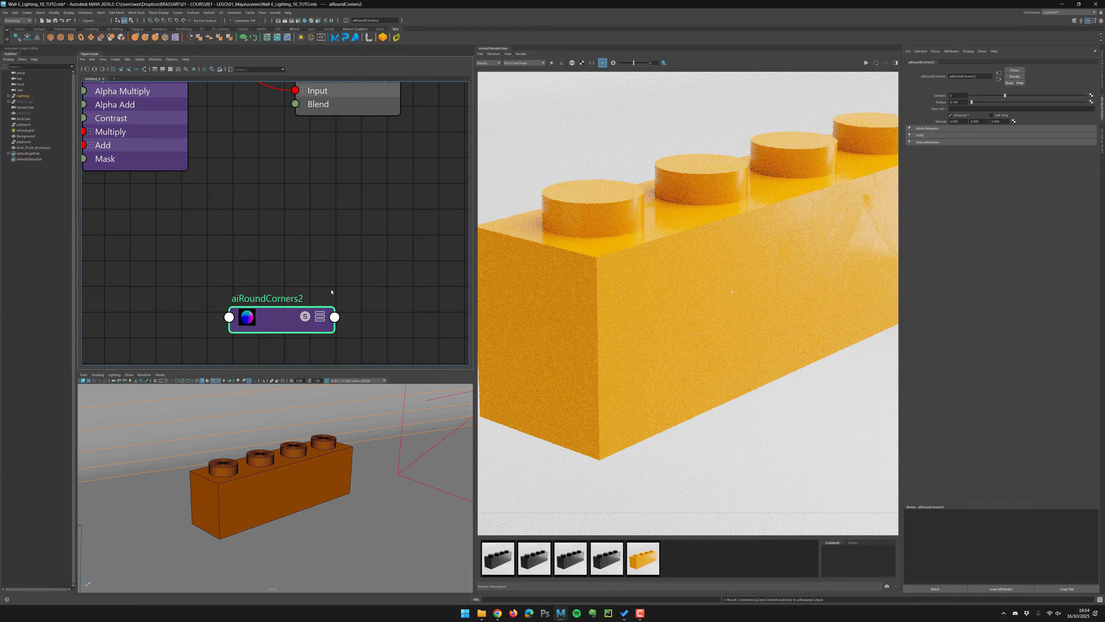
middle_click_drag(338, 238, 291, 227, "alt")
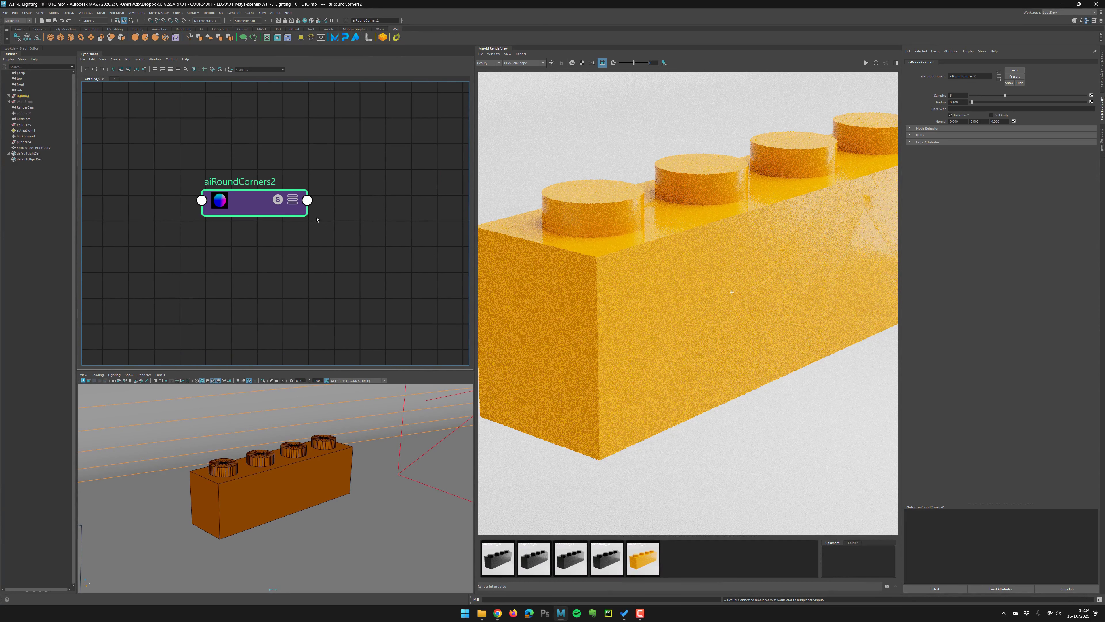
scroll(245, 194, "up", 2)
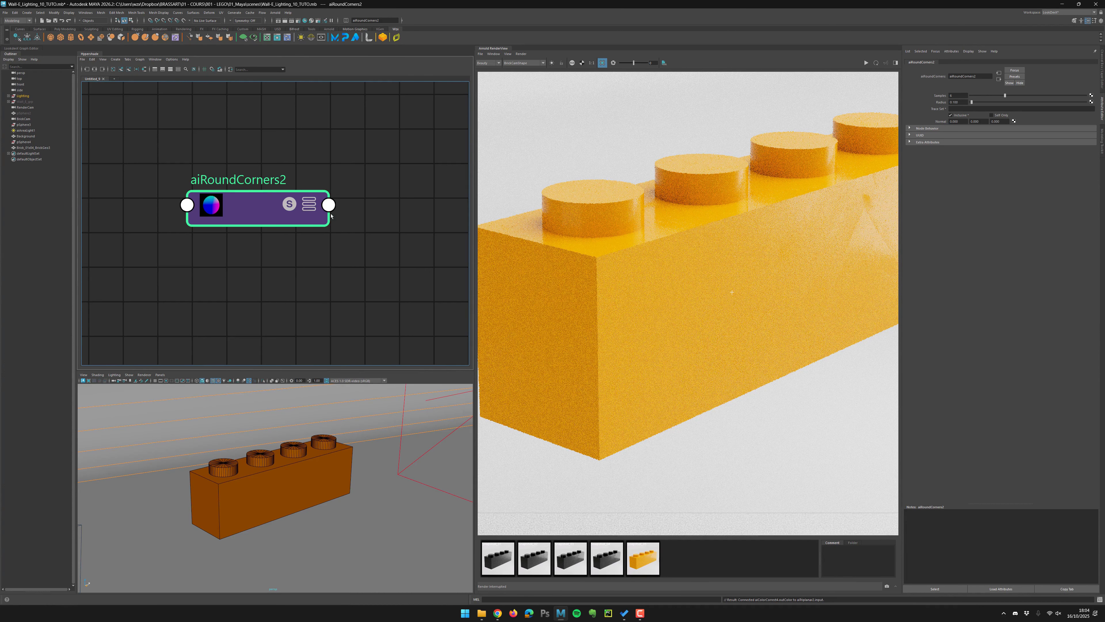
left_click(308, 204)
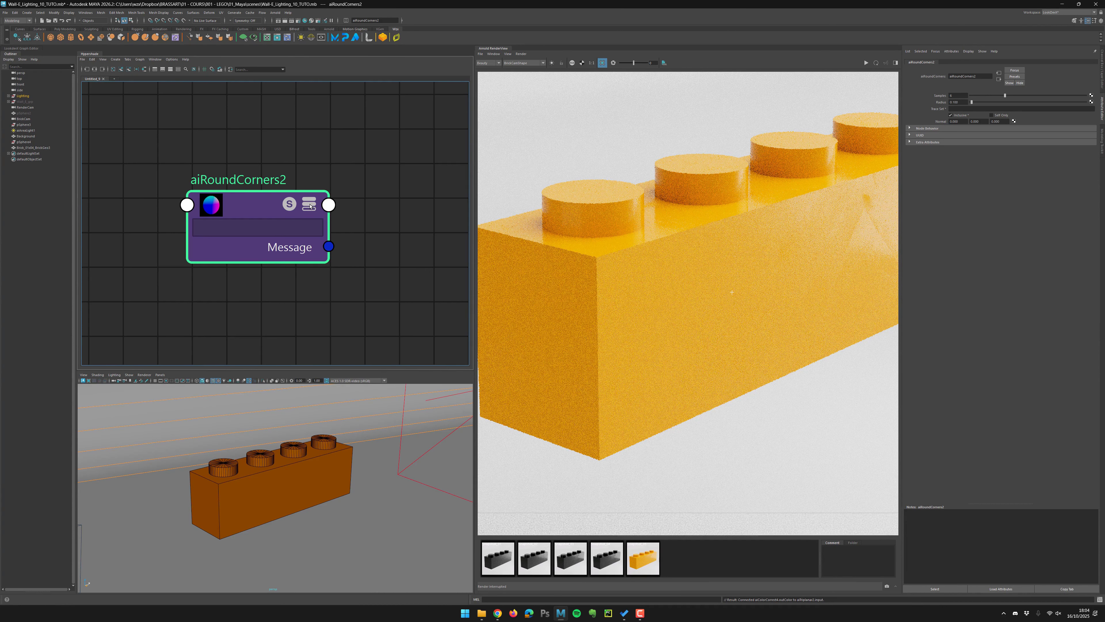
Expand the aiRoundCorners node's outputs and arrange it below the brick shader network in the node editor.
left_click(309, 205)
left_click(309, 204)
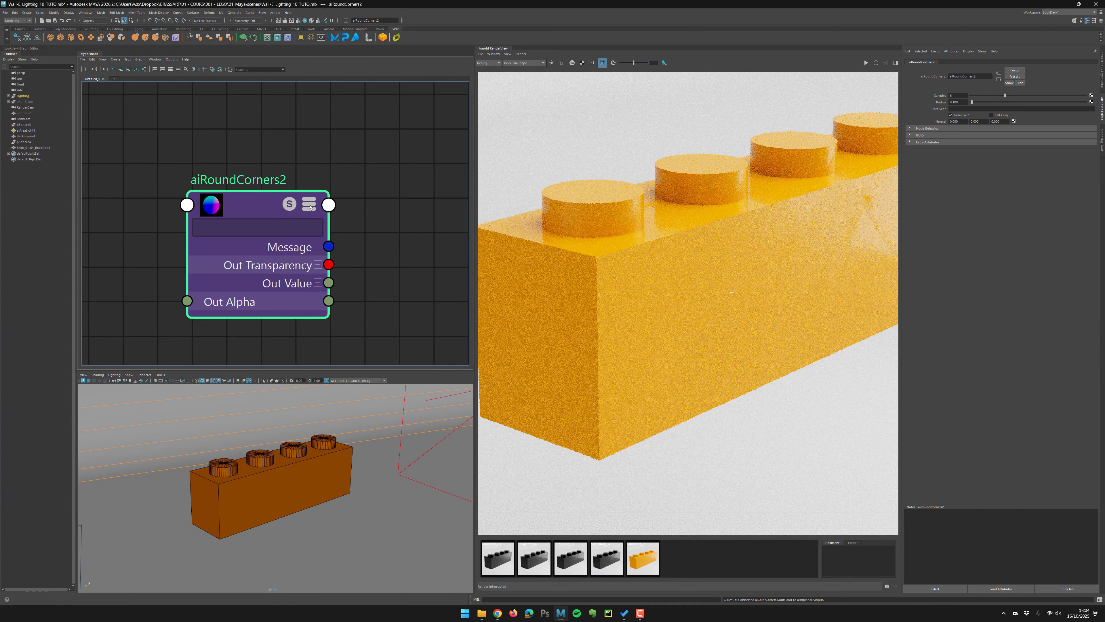
left_click(310, 205)
left_click(309, 206)
right_click_drag(372, 209, 259, 190, "alt")
middle_click_drag(402, 131, 299, 176, "alt")
middle_click_drag(364, 116, 348, 155, "alt")
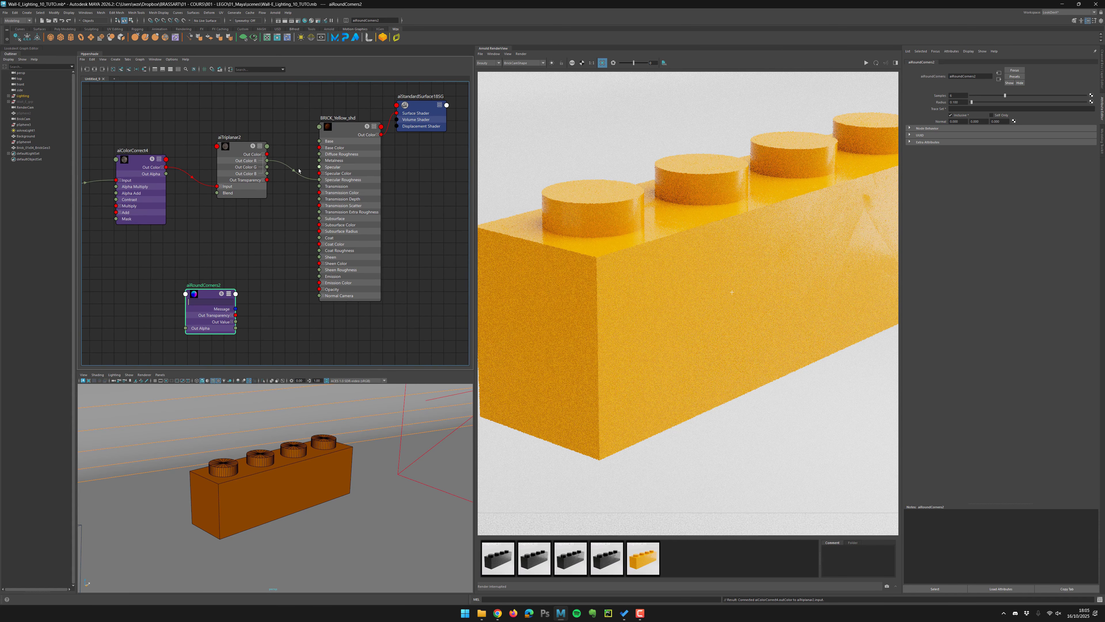
scroll(367, 130, "up", 5)
left_click(380, 126)
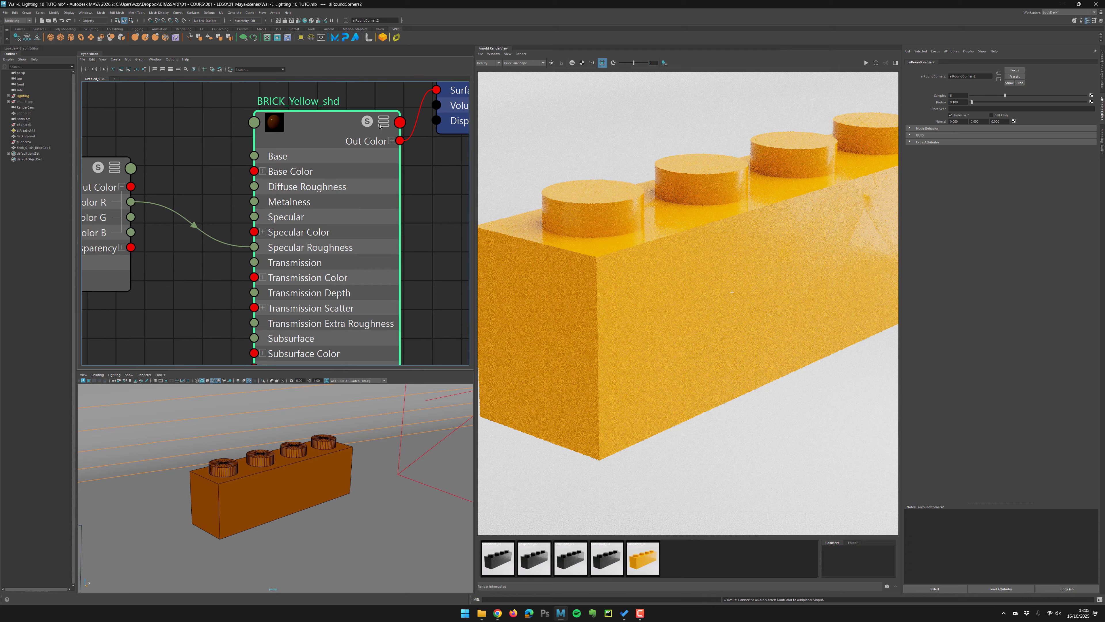
left_click(384, 121)
left_click(384, 122)
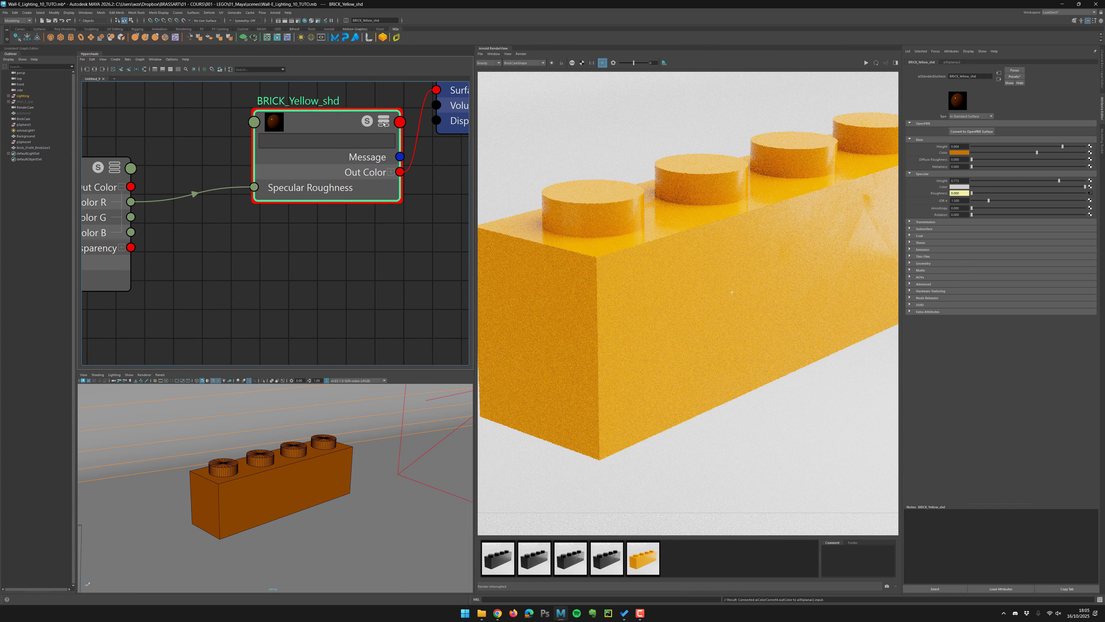
left_click(384, 123)
scroll(393, 223, "down", 4)
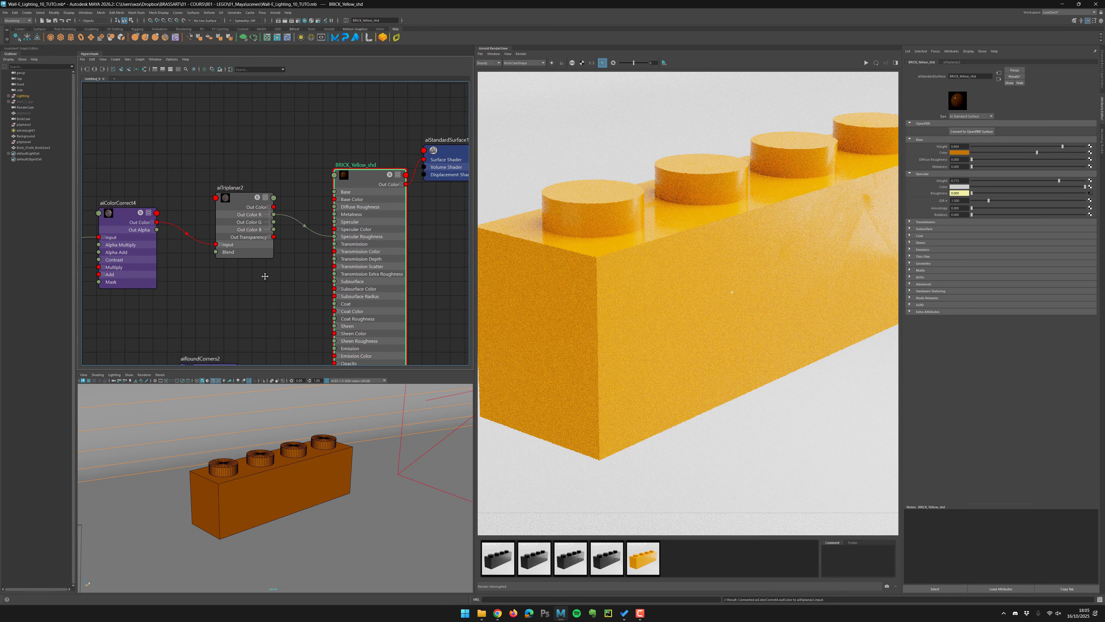
middle_click_drag(264, 277, 258, 173, "alt")
left_click_drag(204, 263, 258, 225)
scroll(228, 236, "up", 3)
left_click(279, 195)
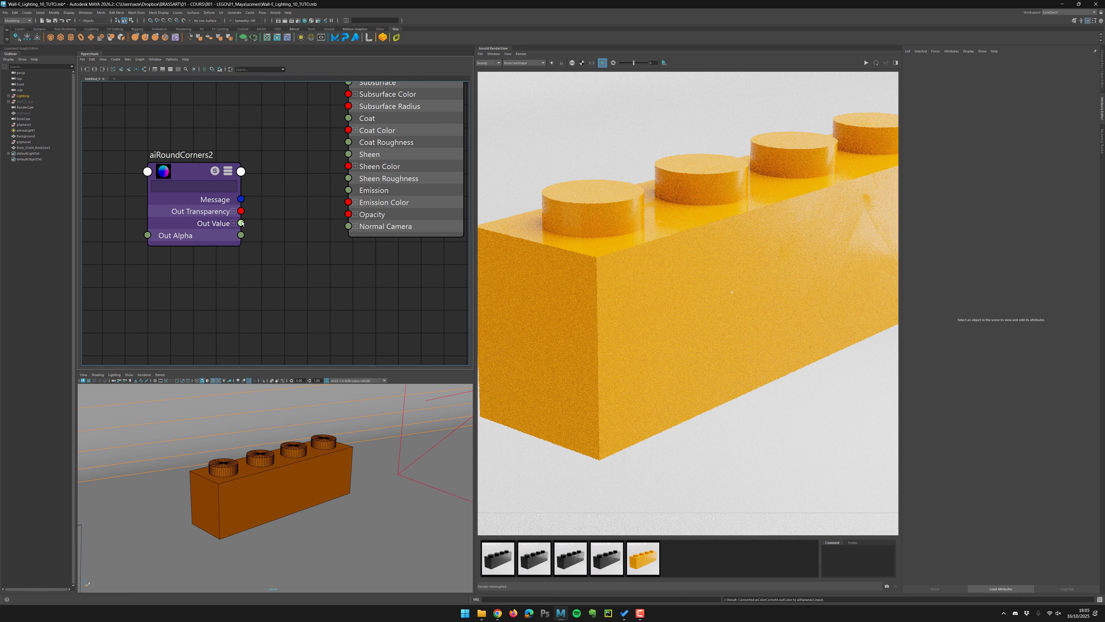
Connect the aiRoundCorners Out Value to the brick shader's Normal Camera input.
left_click_drag(242, 223, 311, 259)
right_click_drag(304, 260, 183, 211, "alt")
middle_click_drag(330, 299, 375, 237, "alt")
left_click_drag(371, 214, 347, 235)
right_click_drag(318, 231, 418, 246, "alt")
middle_click_drag(419, 247, 272, 299, "alt")
left_click_drag(270, 299, 372, 219)
middle_click_drag(340, 257, 176, 257, "alt")
left_click_drag(201, 219, 217, 218)
right_click_drag(238, 263, 315, 261, "alt")
middle_click_drag(293, 198, 235, 224, "alt")
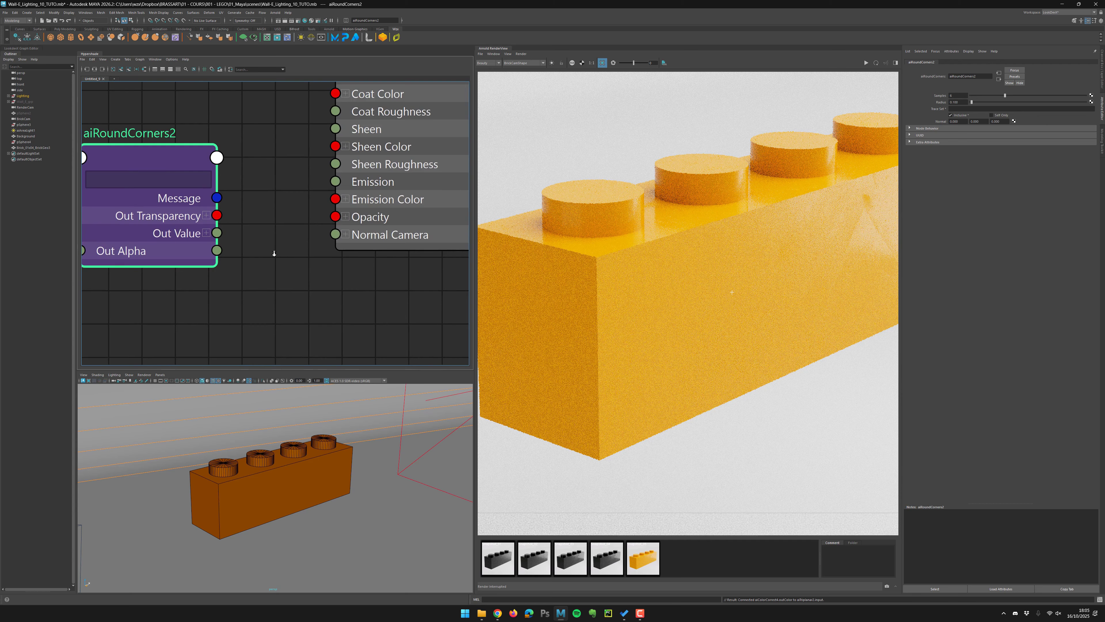
right_click_drag(296, 259, 267, 256, "alt")
left_click_drag(236, 240, 383, 242)
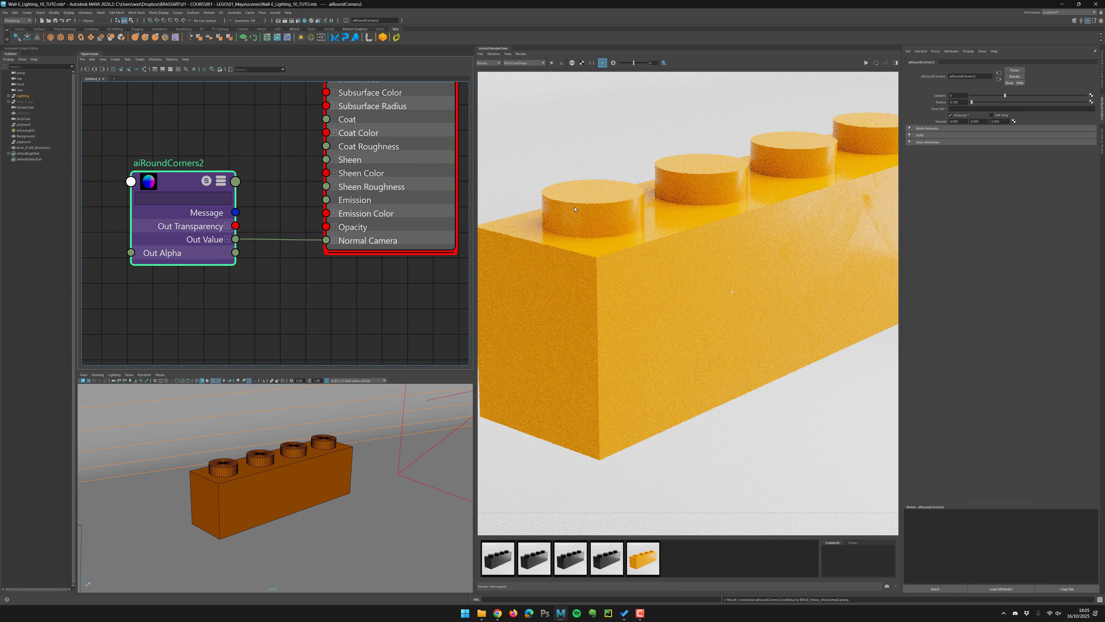
Refresh the IPR render of the brick region to check the round corners effect.
left_click(867, 63)
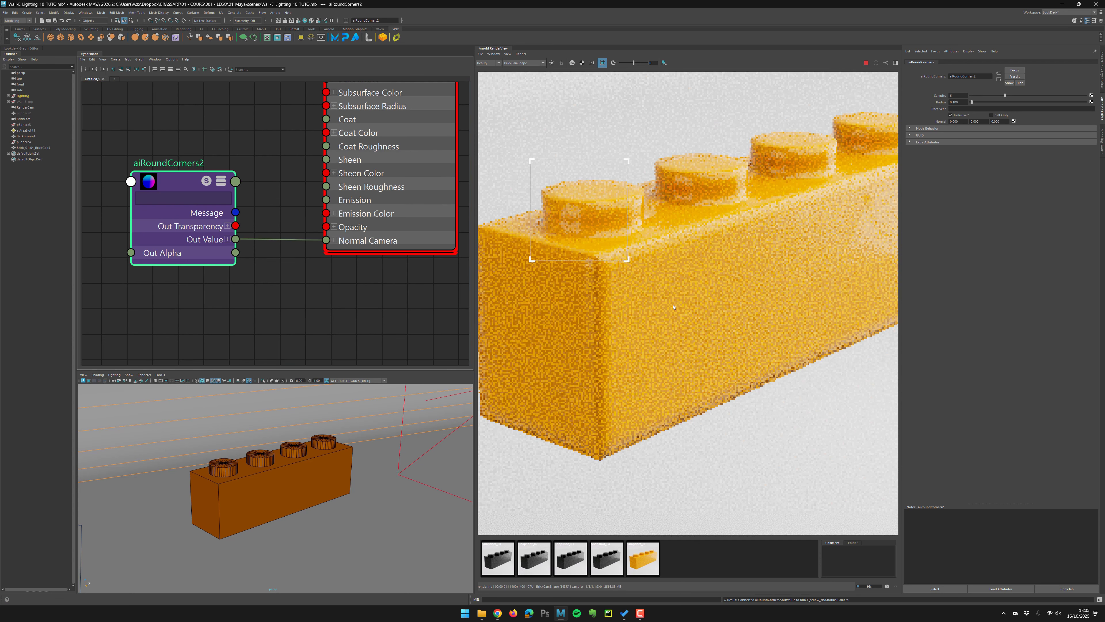
left_click(866, 62)
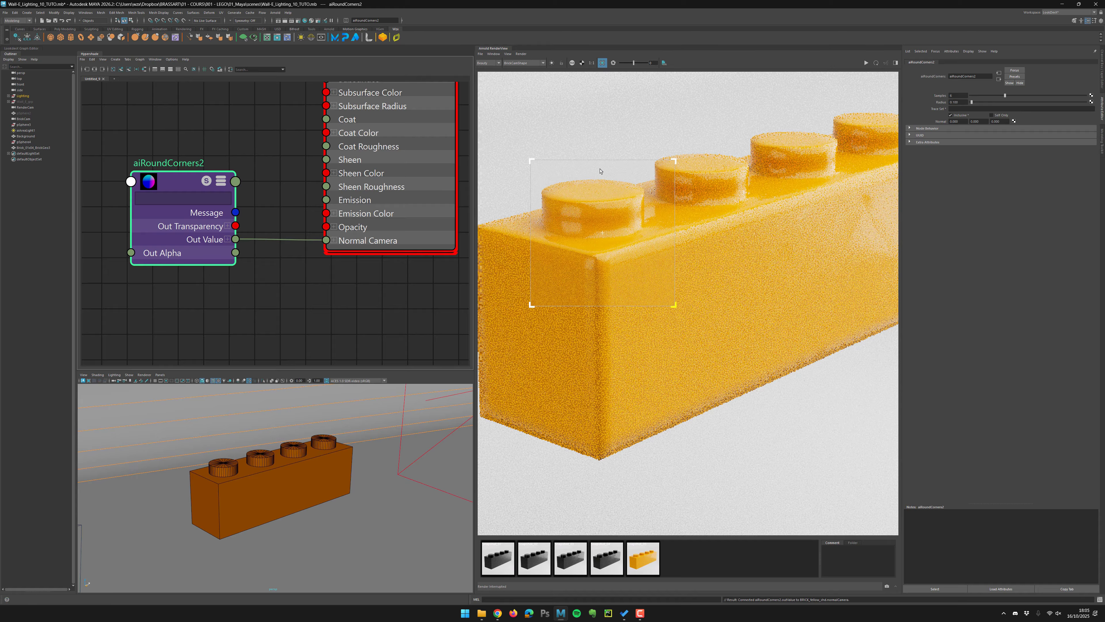
left_click(521, 53)
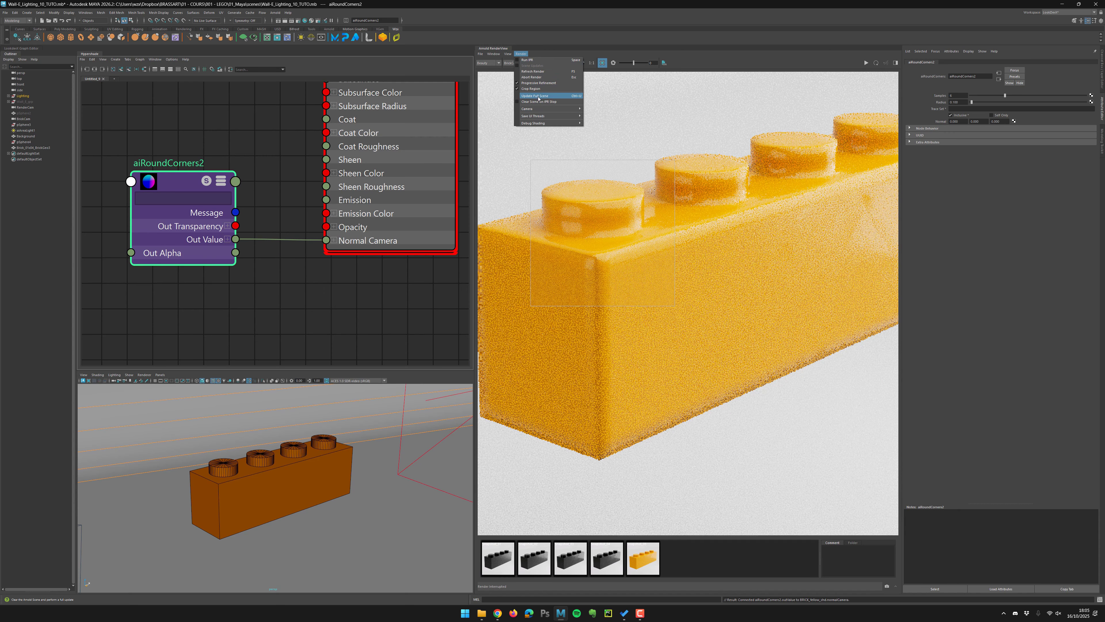
left_click(866, 62)
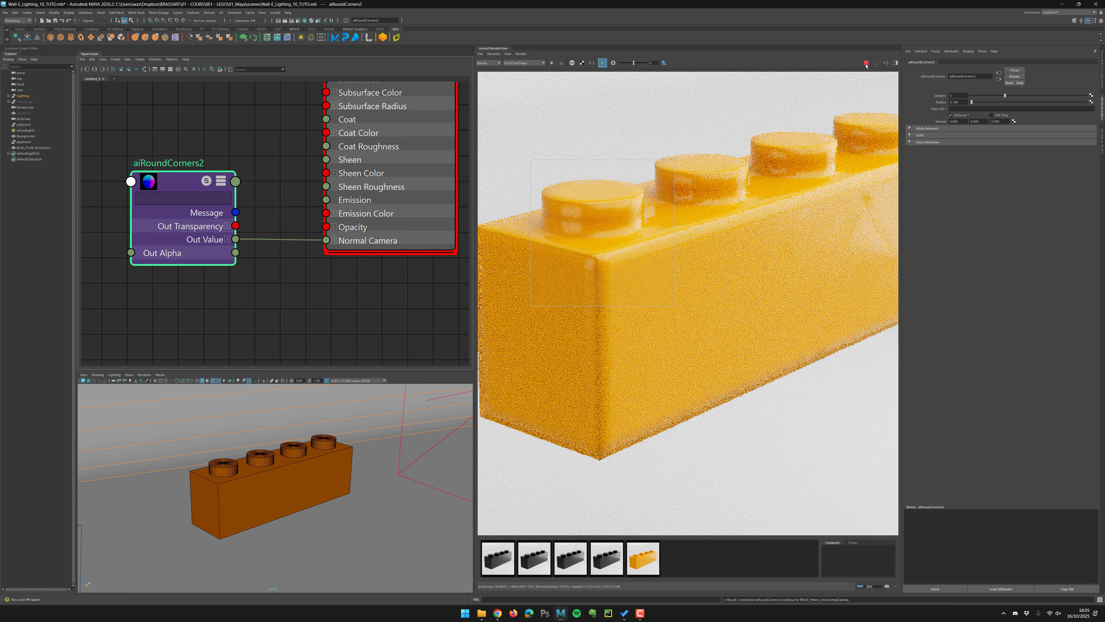
left_click(866, 62)
Set the aiRoundCorners radius to 0.025.
left_click(958, 102)
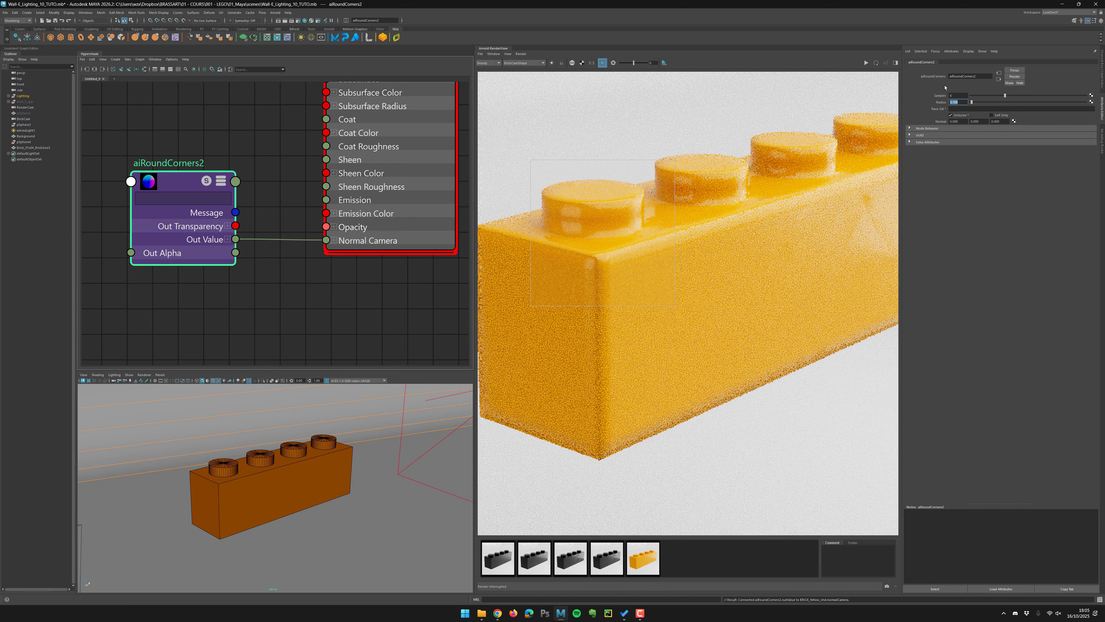
type("0.")
key("Return")
left_click(864, 64)
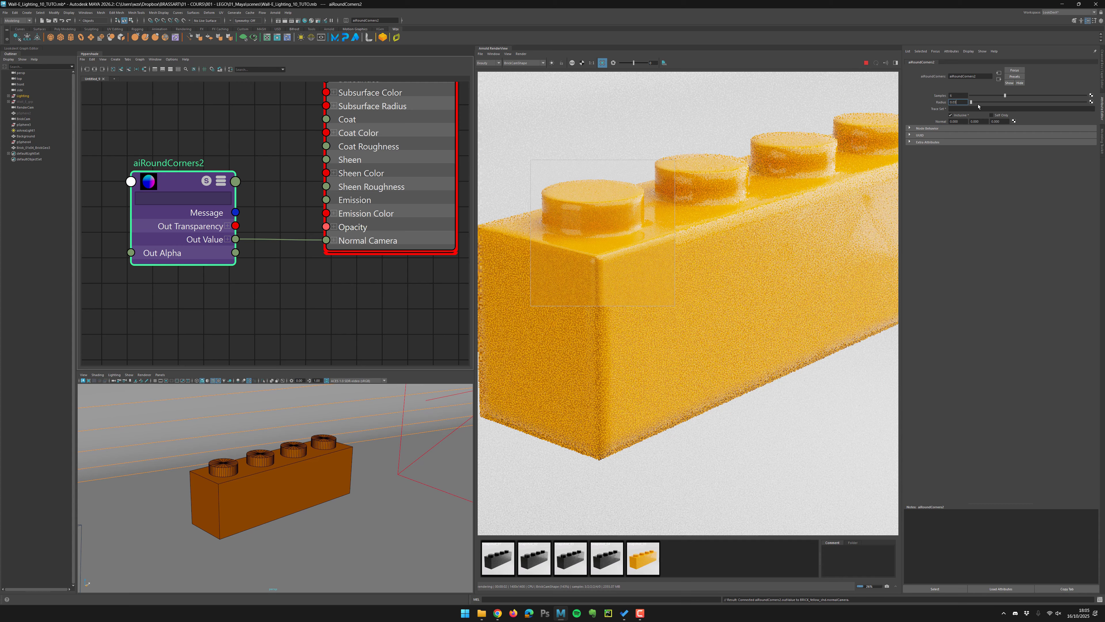
type("0.03")
key("Return")
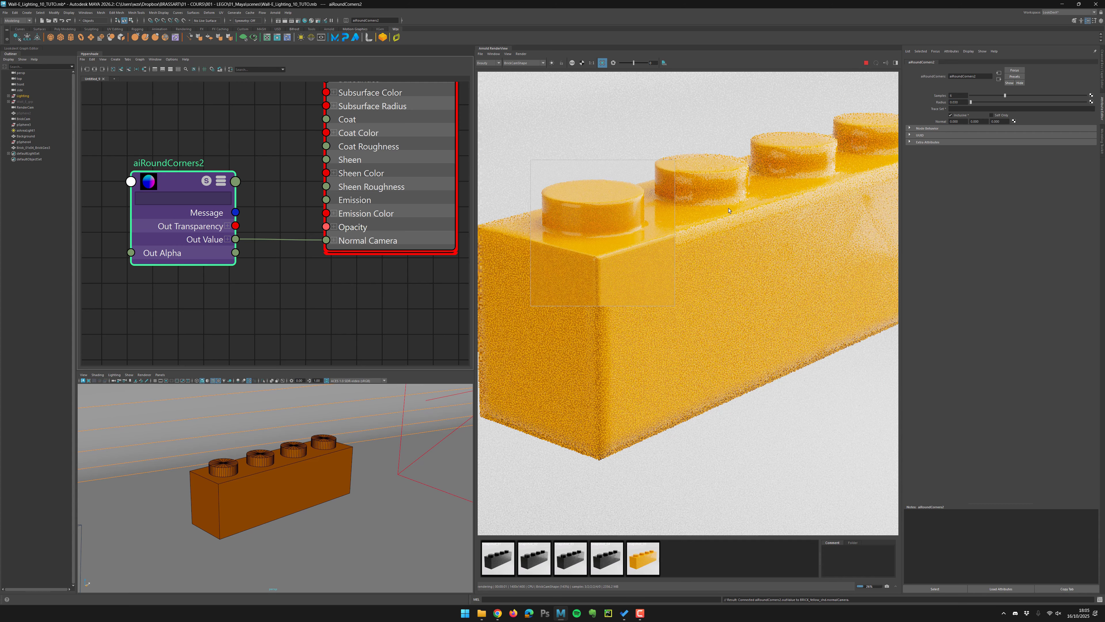
left_click_drag(955, 102, 978, 106)
type("25")
key("Return")
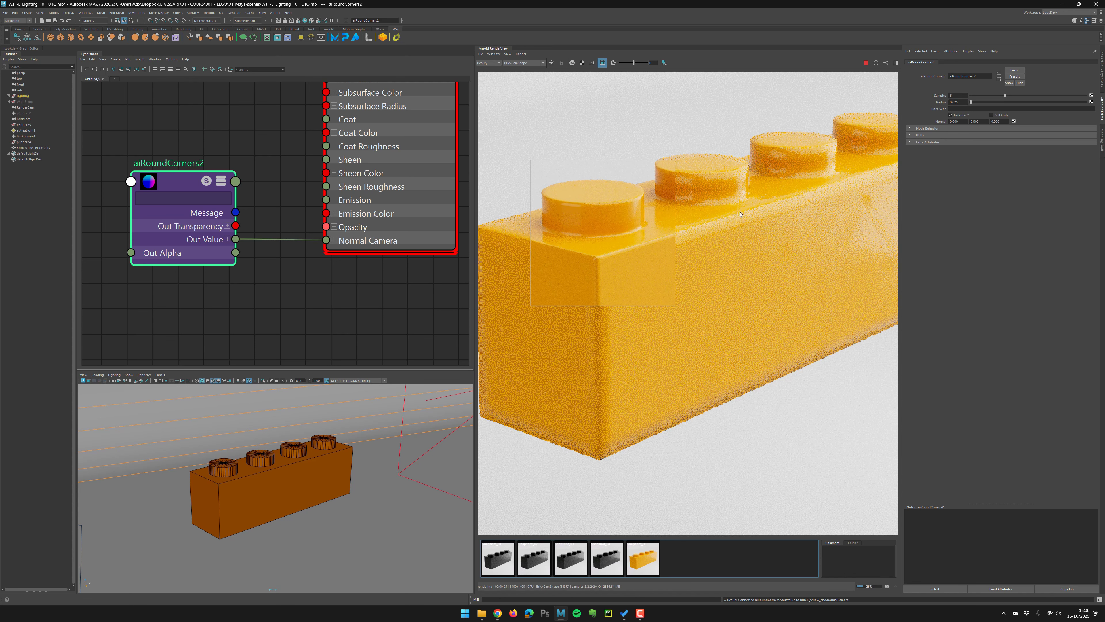
Show the full brick render and save the scene.
scroll(692, 224, "down", 4)
left_click(603, 63)
left_click(592, 63)
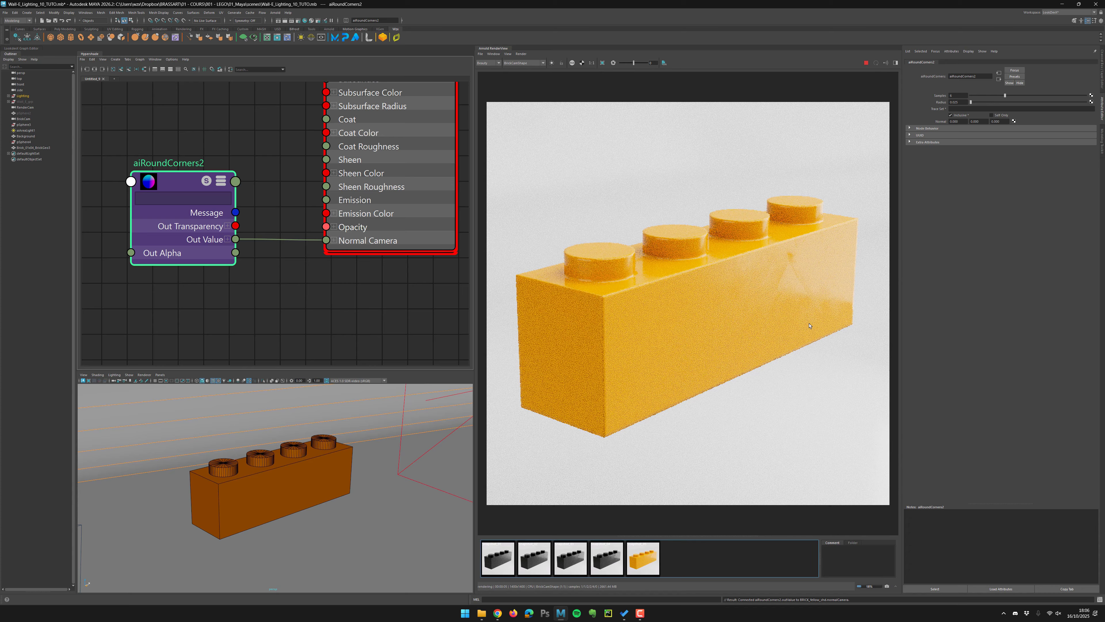
key("ctrl+s")
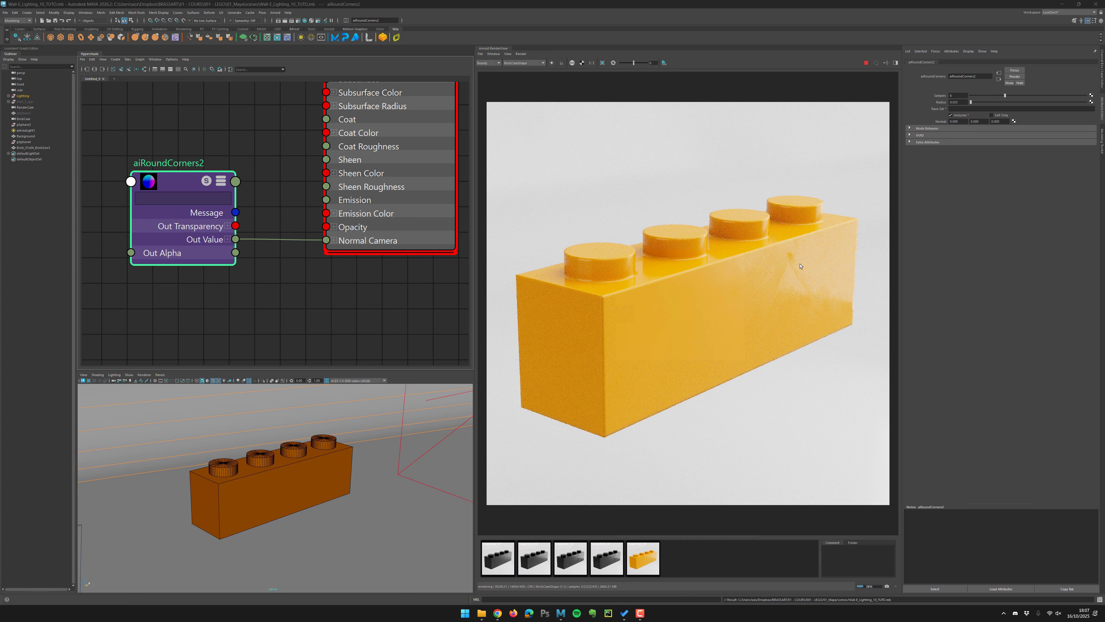
Select the brick shader node and briefly open the render settings window.
right_click_drag(340, 301, 325, 257, "alt")
middle_click_drag(326, 257, 310, 307, "alt")
mouse_move(399, 204)
left_mouse_down()
mouse_move(399, 191)
mouse_move(393, 204)
left_mouse_up()
middle_click_drag(399, 203, 359, 213, "alt")
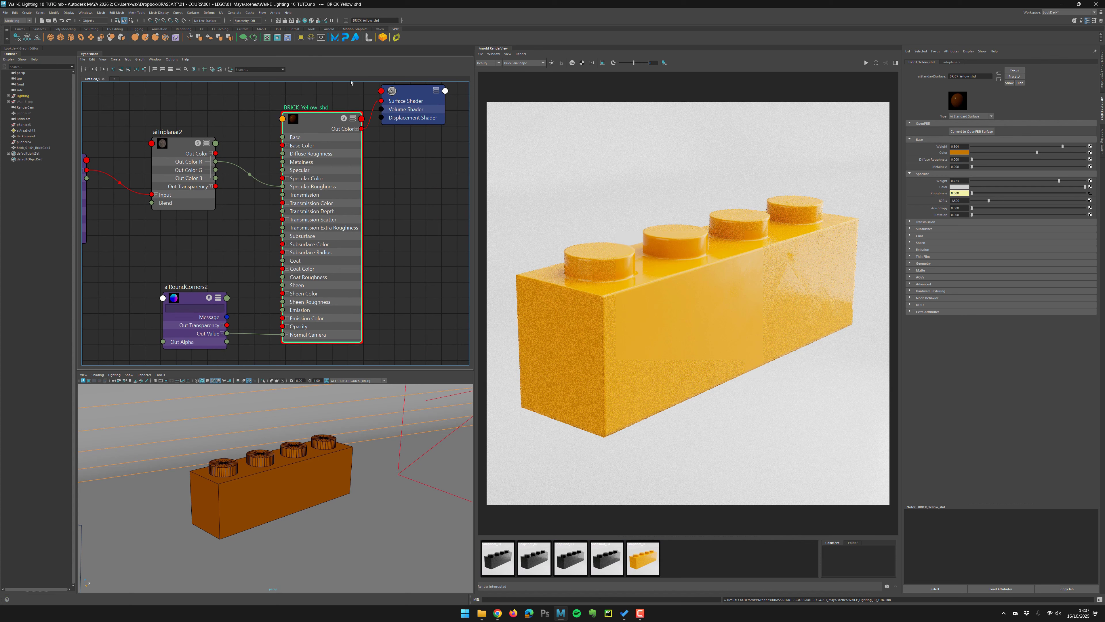
left_click(298, 21)
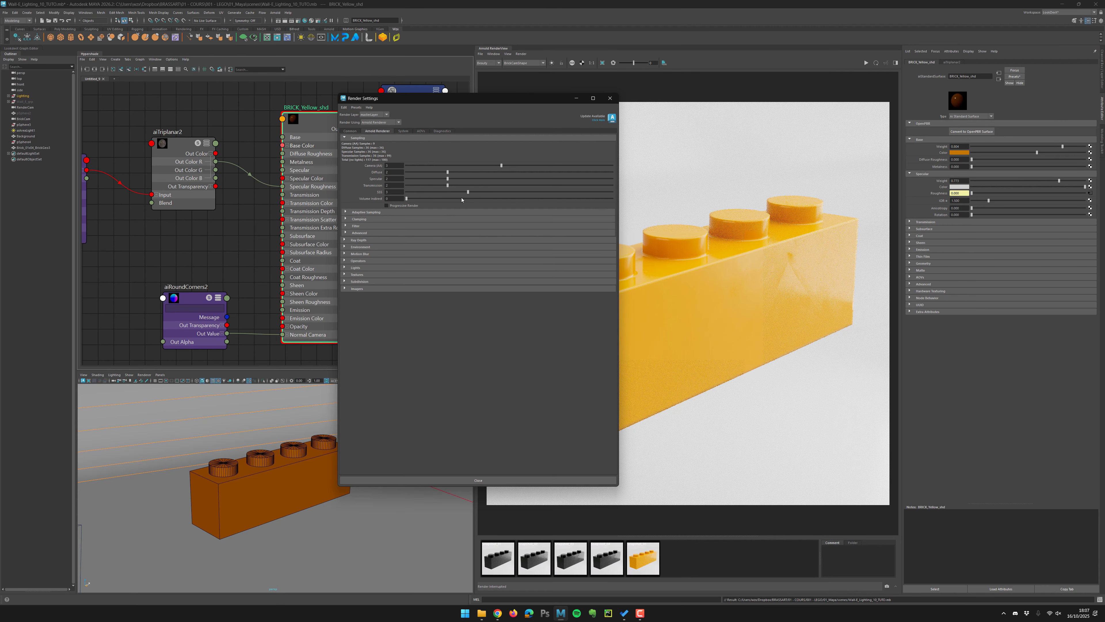
left_click(610, 98)
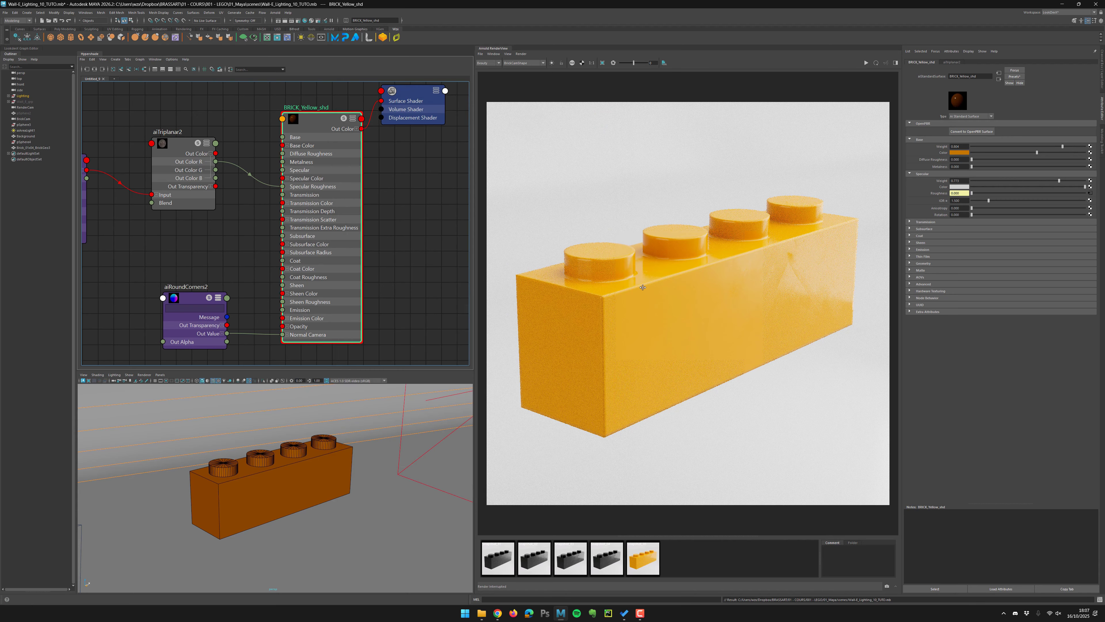
Store a snapshot of the rounded render and draw a render region over the brick's front end.
middle_click_drag(643, 287, 611, 264)
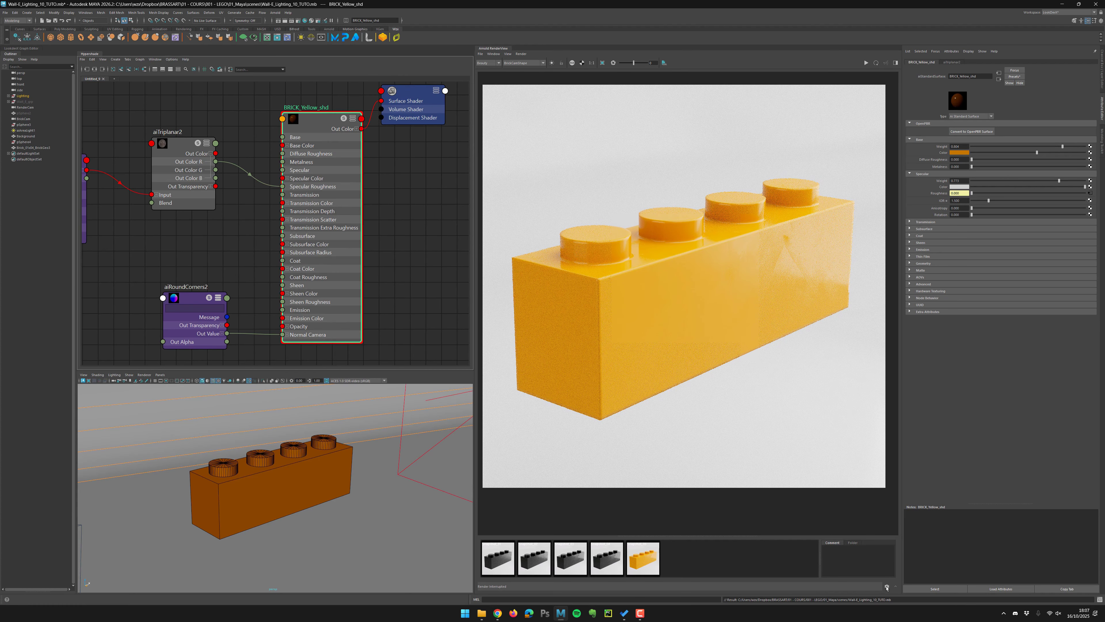
left_click(887, 587)
mouse_move(508, 198)
left_mouse_down("shift")
mouse_move(678, 448)
mouse_move(693, 450)
left_mouse_up("shift")
middle_click_drag(665, 308, 693, 307)
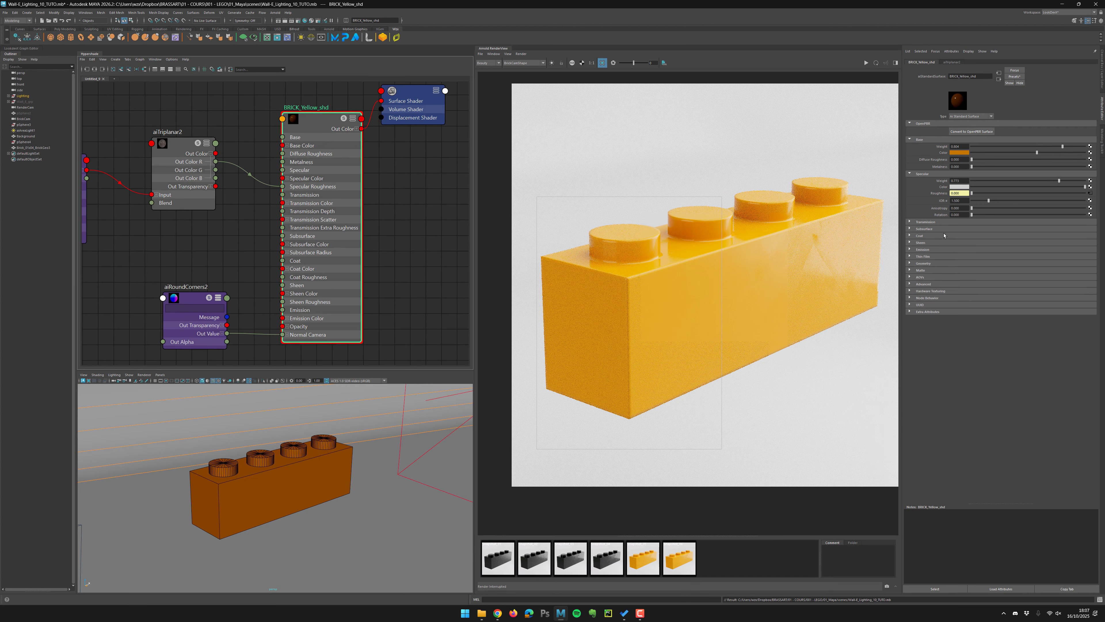
Enable subsurface on the brick shader with weight 1 and set the subsurface colour to green.
left_click(909, 226)
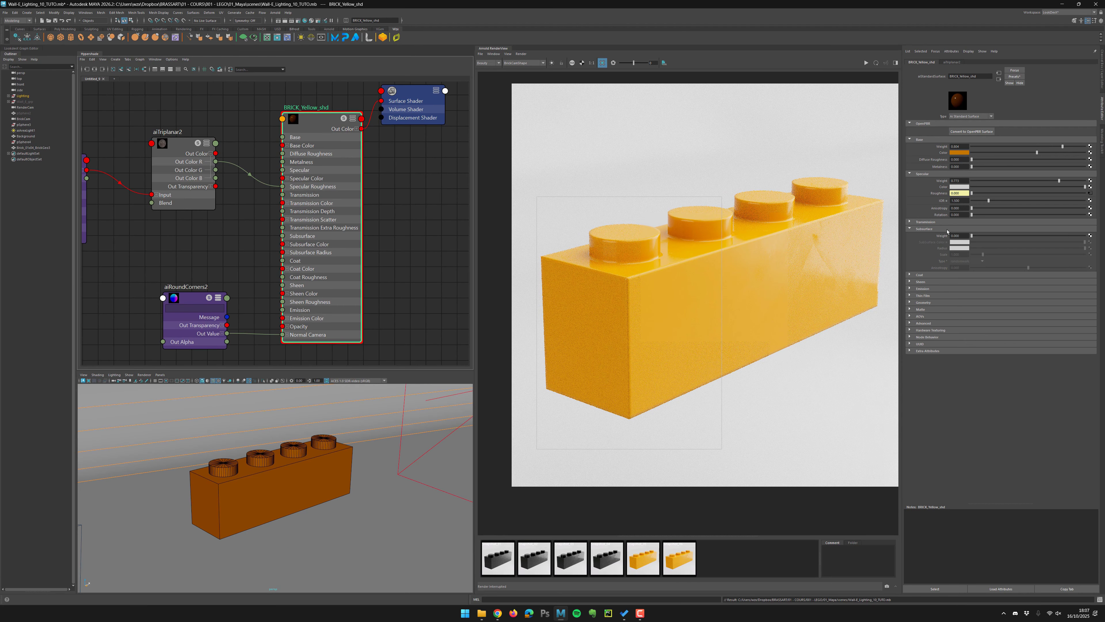
left_click_drag(1067, 241, 1091, 240)
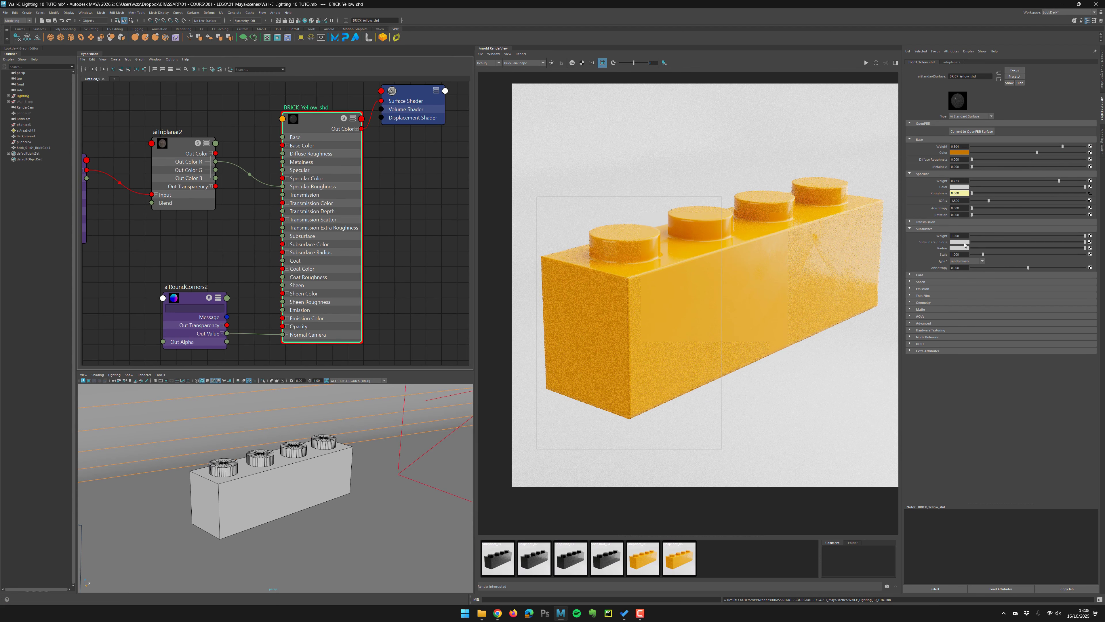
left_click(964, 242)
left_click_drag(959, 260, 948, 260)
left_click(974, 268)
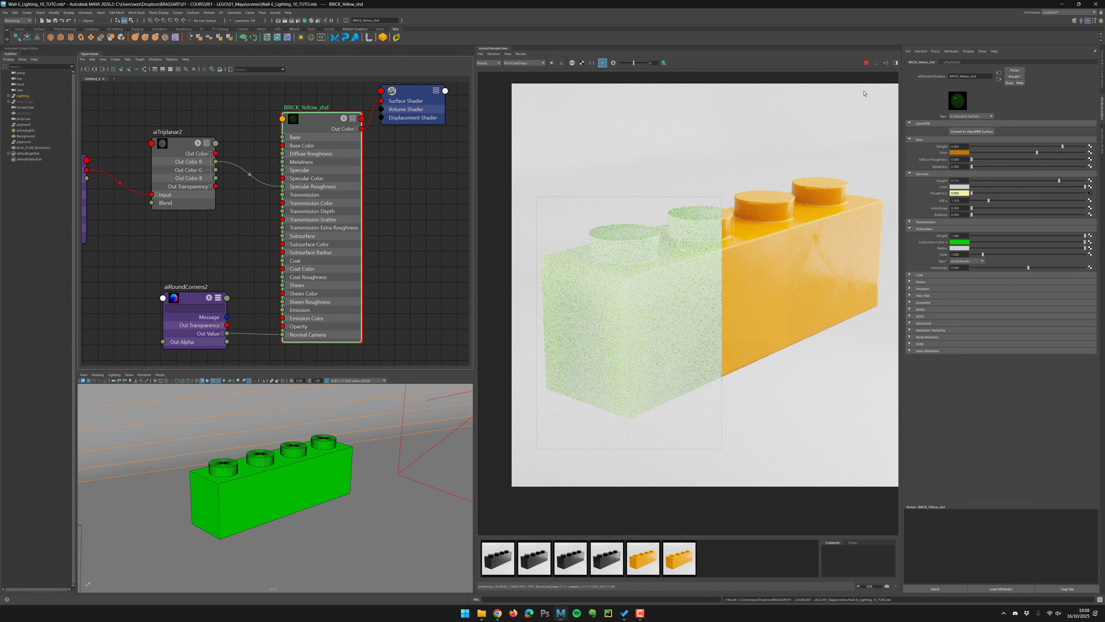
Toggle the subsurface weight to 0 and back to 1 to compare renders.
left_click_drag(1085, 235, 963, 238)
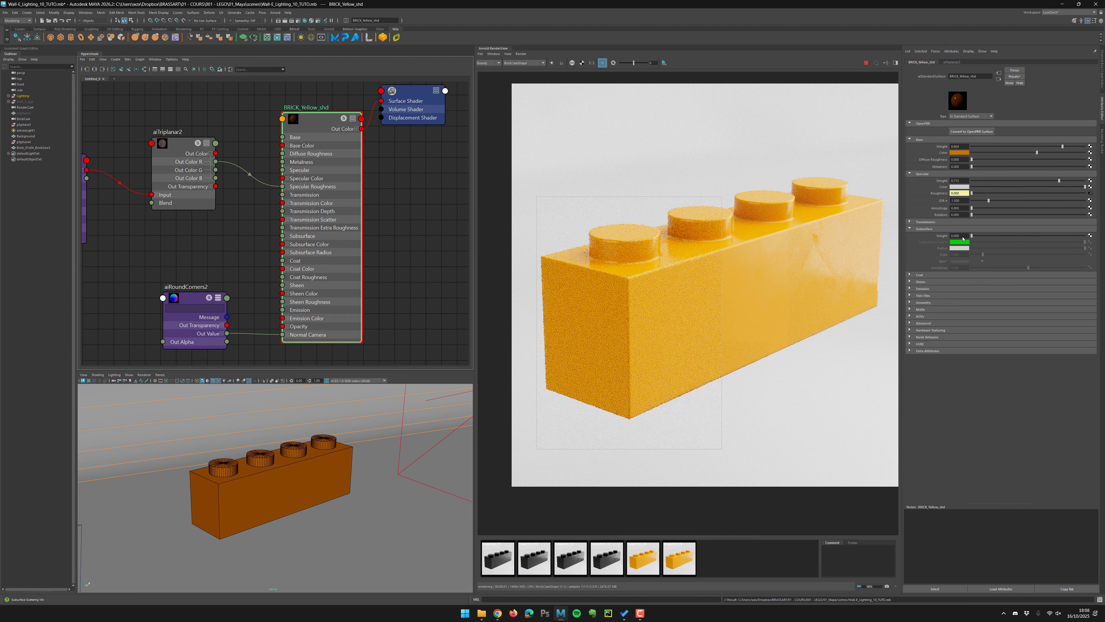
left_click(972, 235)
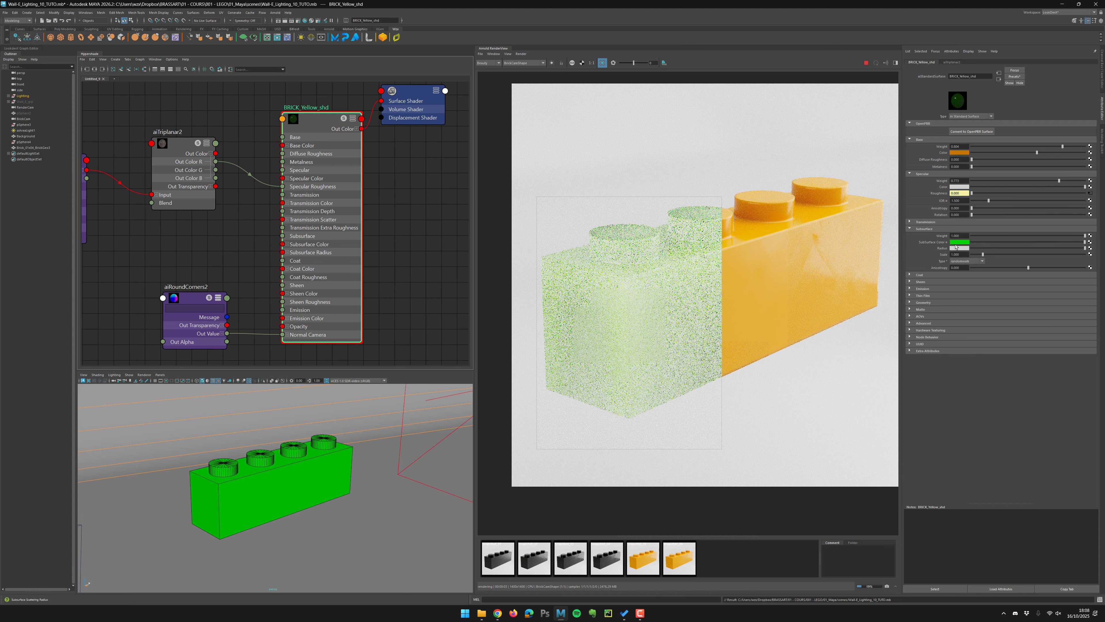
left_click(866, 64)
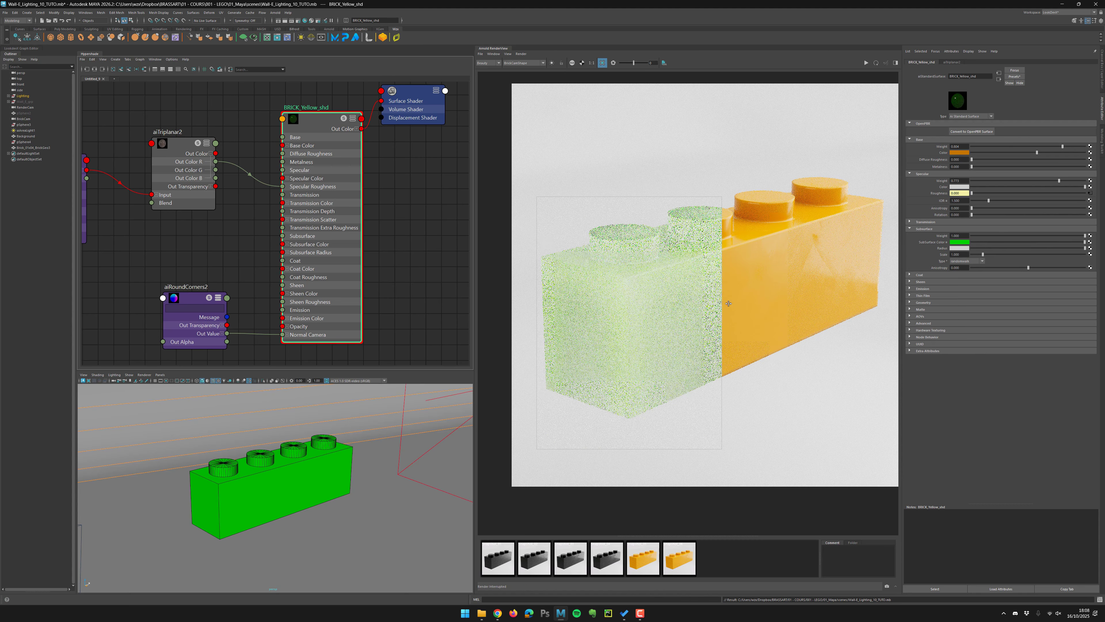
Redraw the render region around the front end of the brick.
middle_click_drag(729, 303, 756, 291)
right_click_drag(755, 290, 725, 270, "alt")
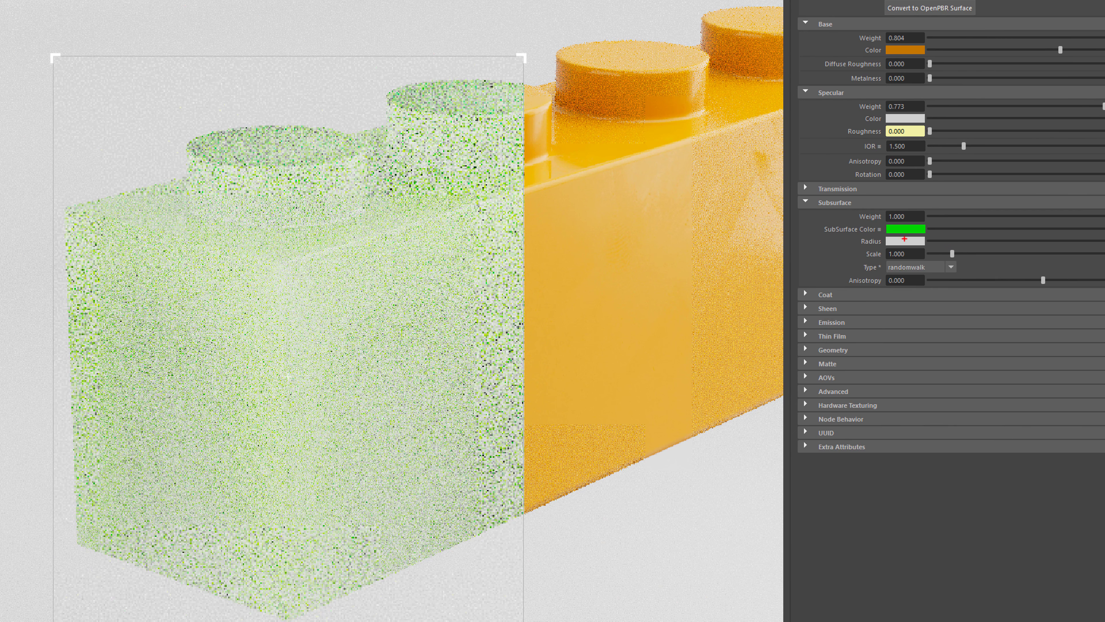
left_click_drag(908, 245, 925, 237)
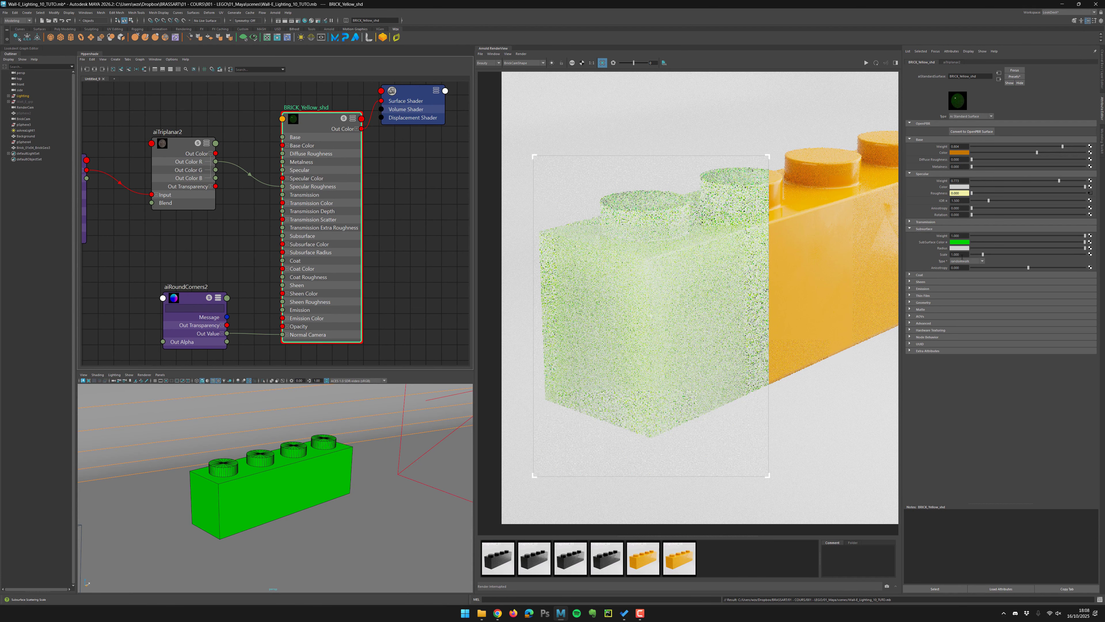
Set the subsurface scale to 0.1 and refresh the render.
double_click(964, 254)
type("0.1")
key("Return")
left_click(865, 64)
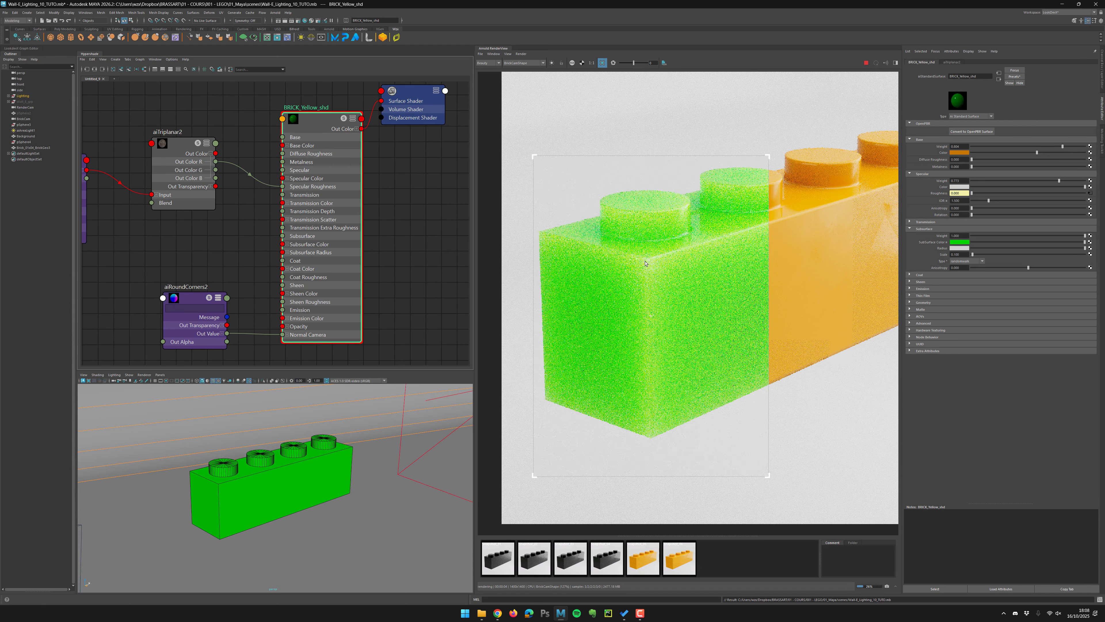
Set the subsurface scale to 0.05.
left_click_drag(962, 254, 944, 237)
type("0.05")
key("Return")
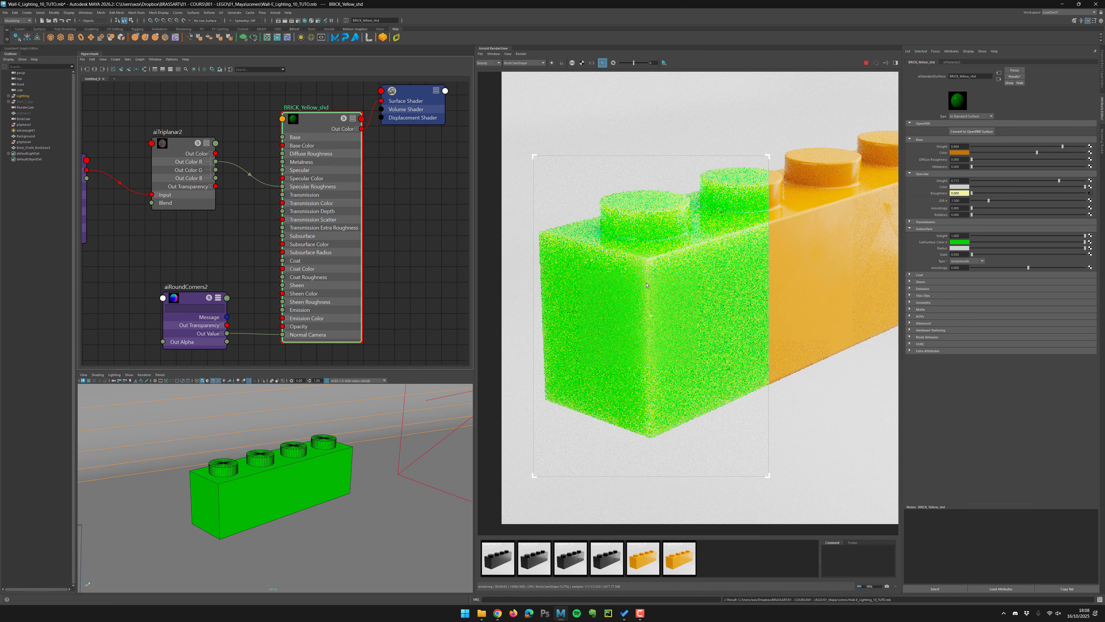
Set the subsurface scale to 0.01.
scroll(732, 400, "up", 1)
scroll(656, 297, "up", 3)
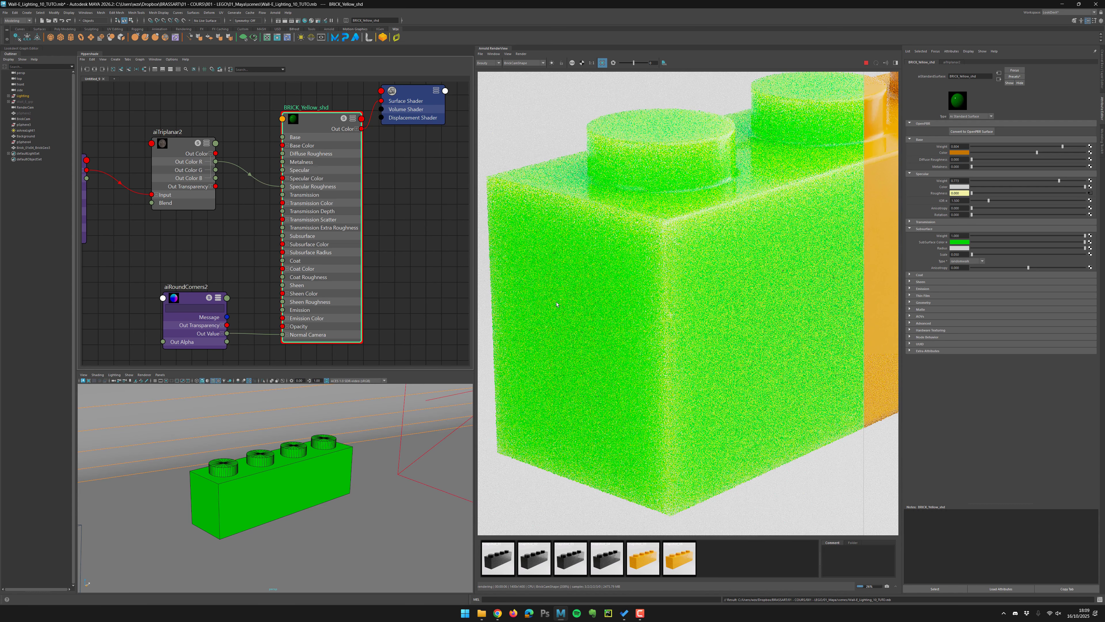
scroll(584, 321, "down", 3)
double_click(955, 254)
type("0.01")
key("Return")
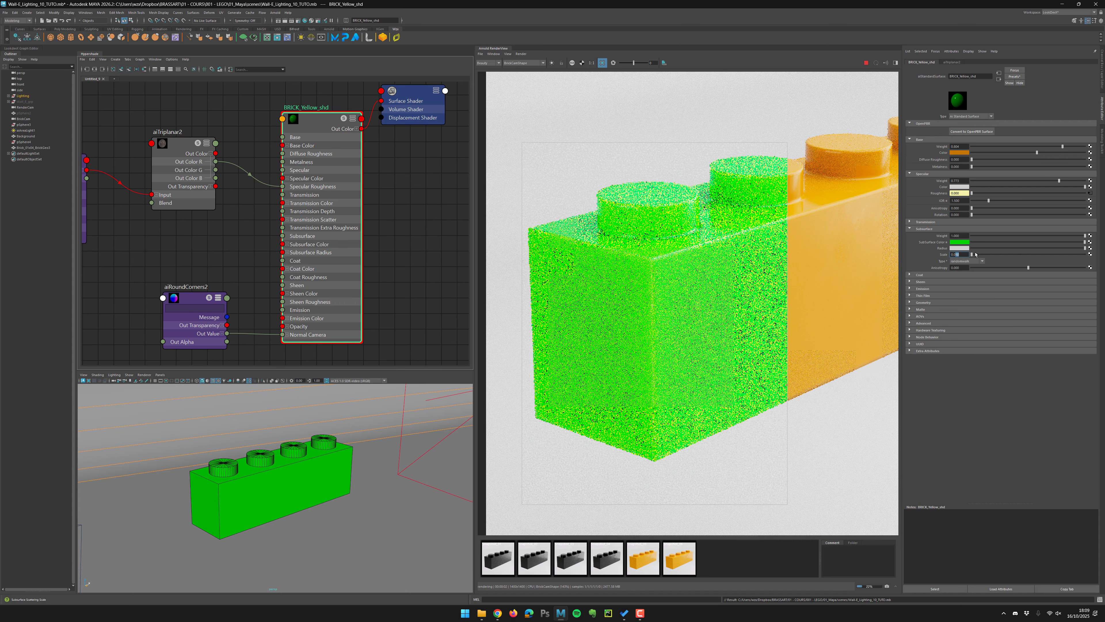
Set the subsurface scale to 0.02.
type("0.02")
key("Return")
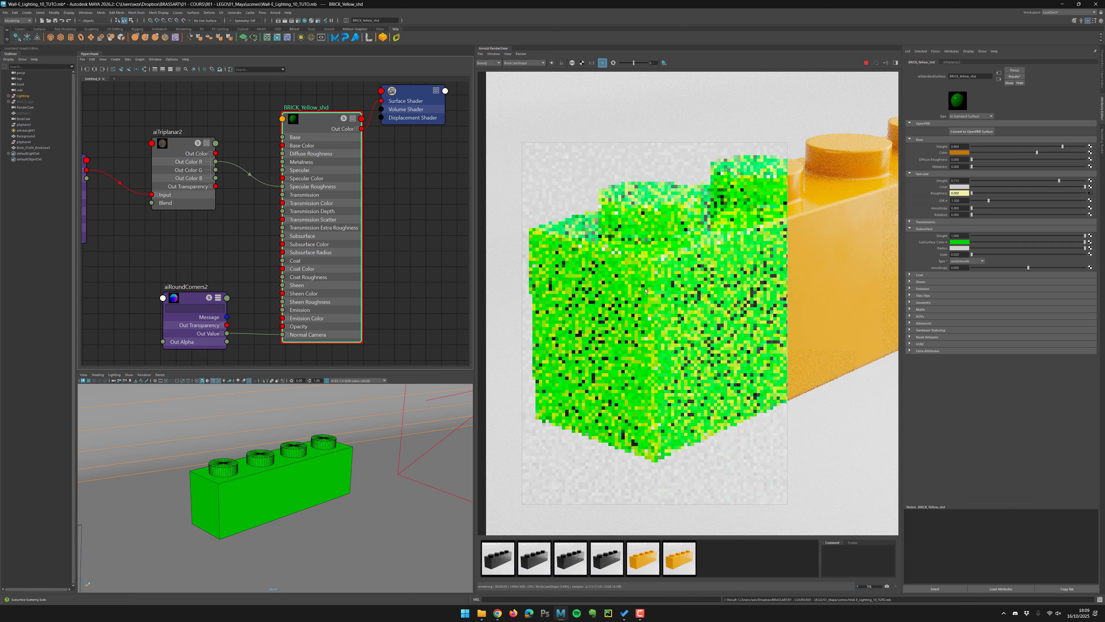
scroll(645, 291, "down", 2)
scroll(653, 305, "down", 1)
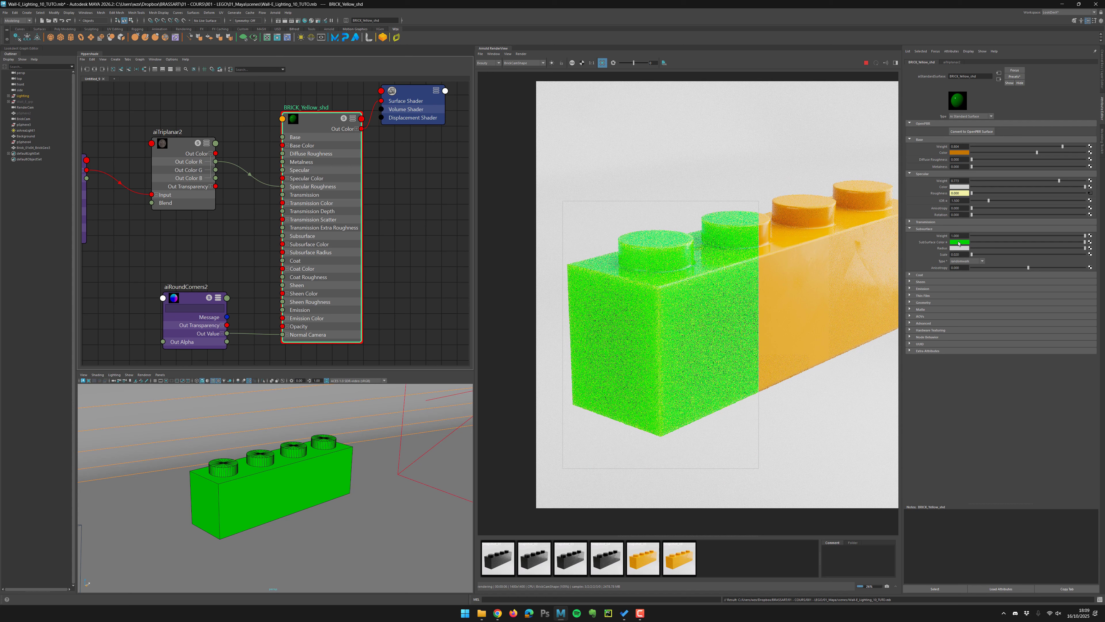
Set the subsurface color to orange and the subsurface weight to 0.5.
left_click(960, 243)
left_click(926, 239)
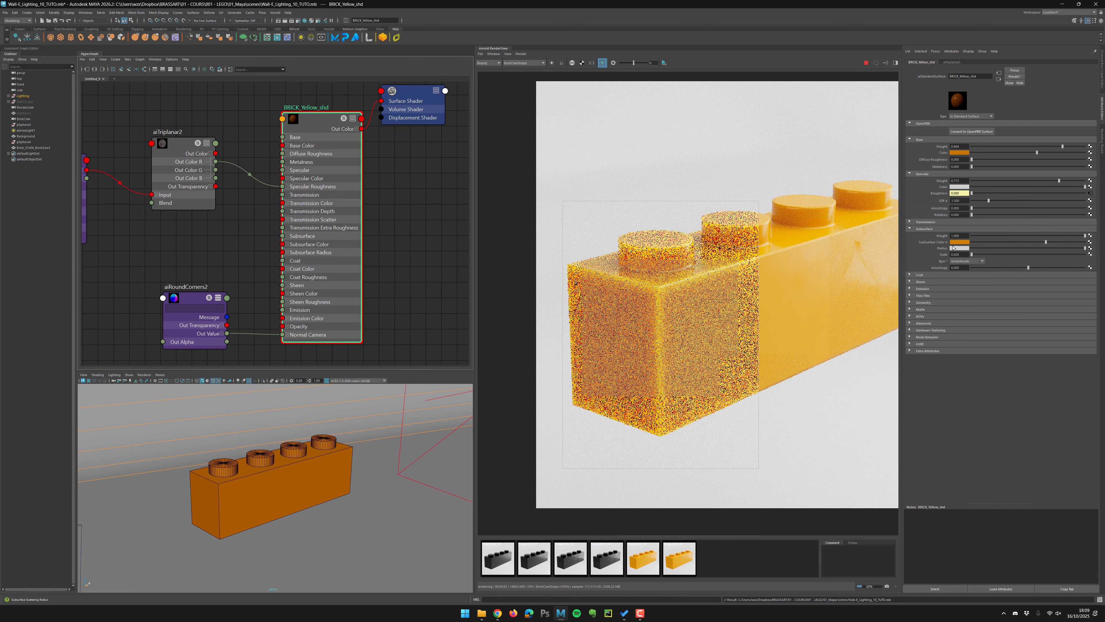
left_click_drag(964, 236, 730, 284)
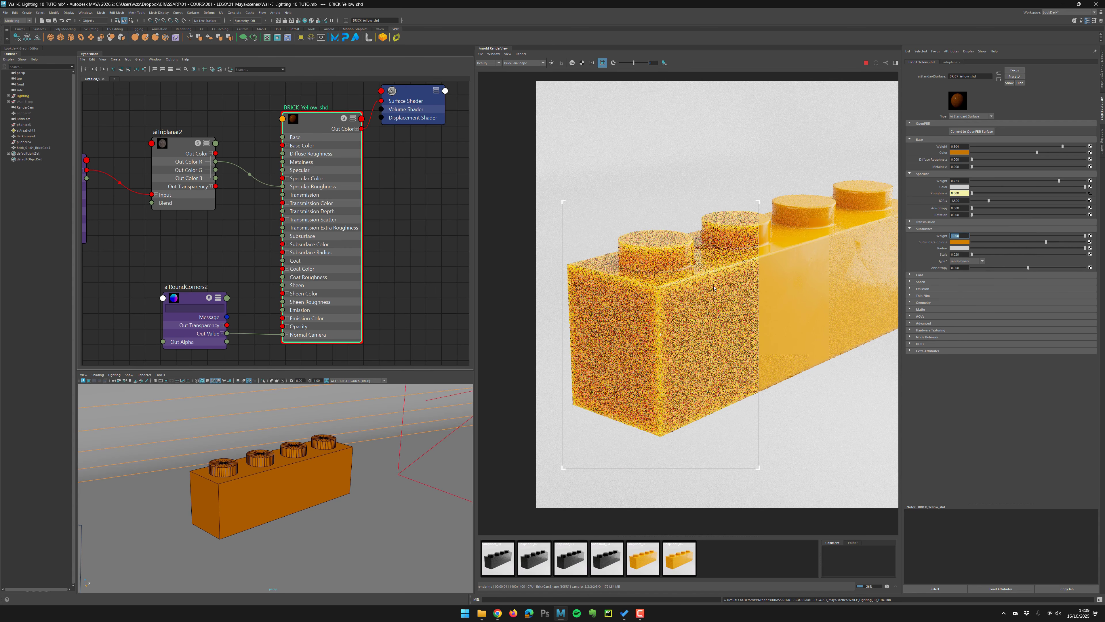
type("0.5")
key("Return")
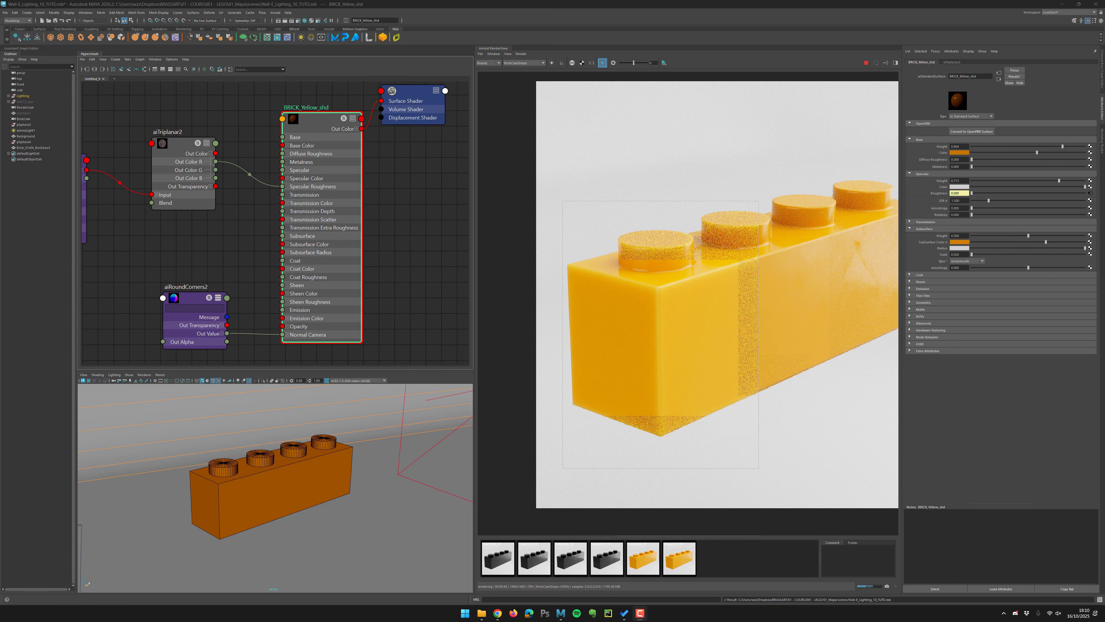
left_click(724, 553)
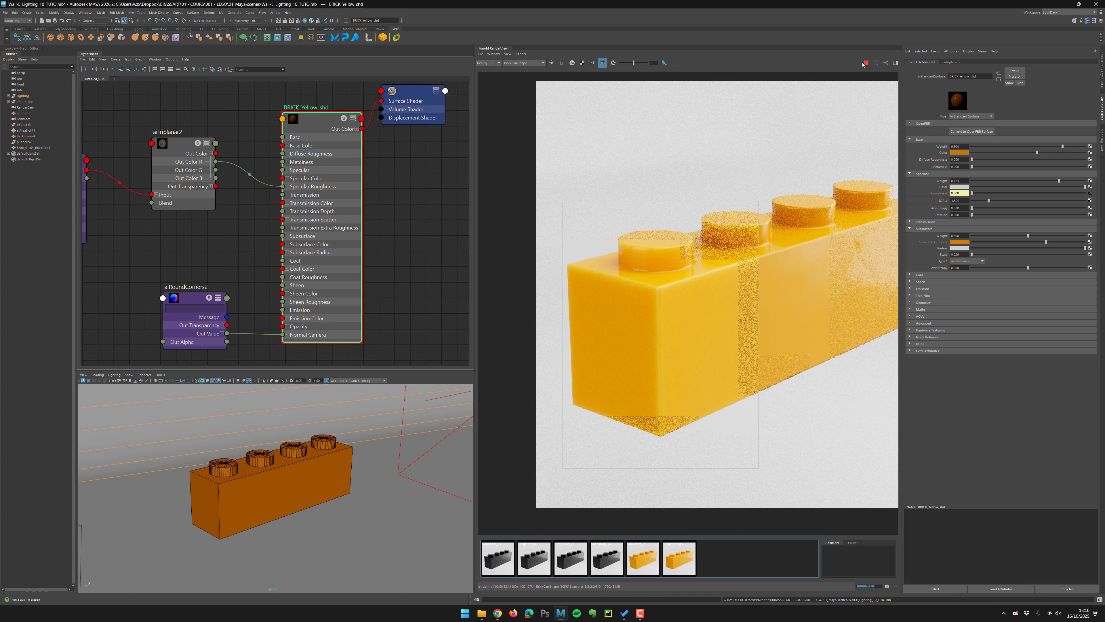
Refresh the render and set the subsurface scale to 1.
left_click(866, 63)
left_click_drag(958, 255, 982, 252)
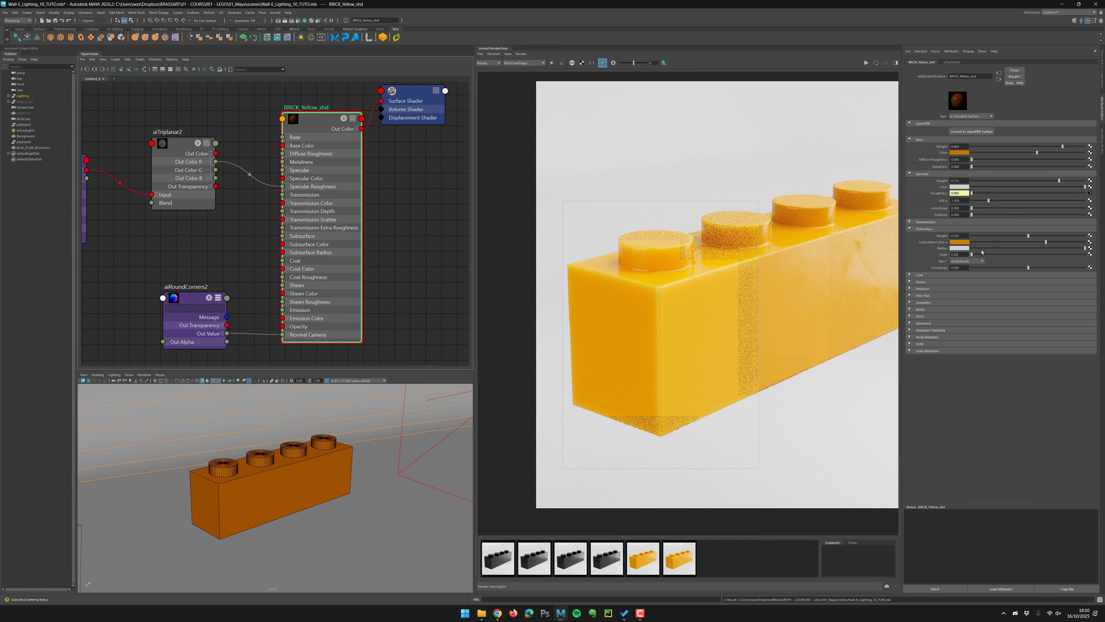
type("1")
key("Return")
Set the subsurface weight to 0.4 and keep the current render as a snapshot.
left_click(956, 236)
double_click(956, 236)
type("4")
key("Return")
left_click(887, 586)
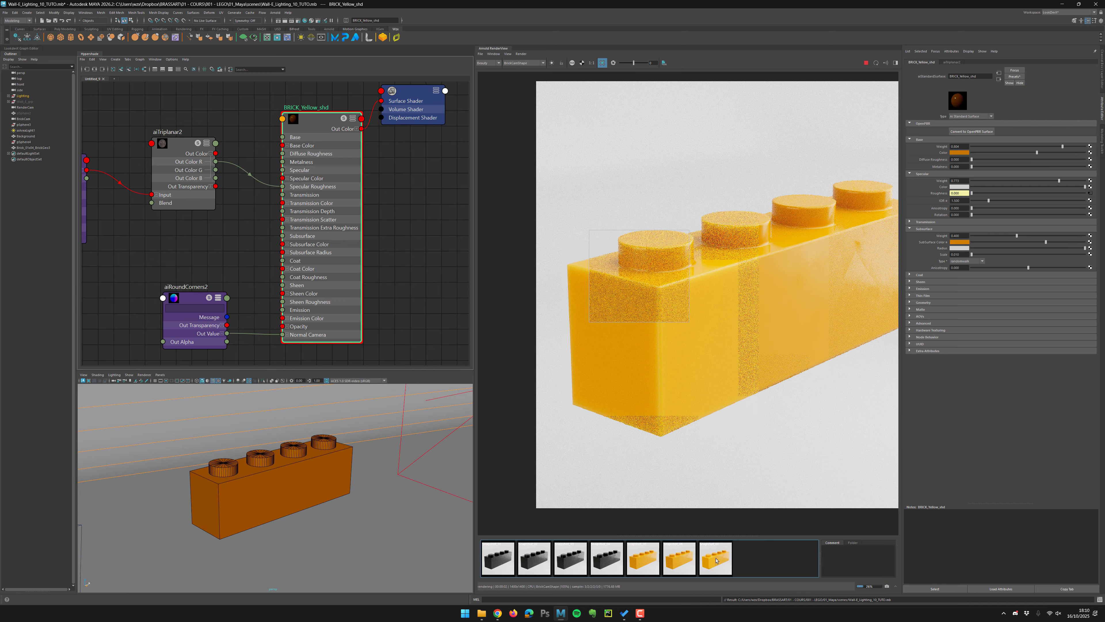
Set the subsurface weight to 0 and refresh the render.
left_click(866, 63)
left_click(969, 235)
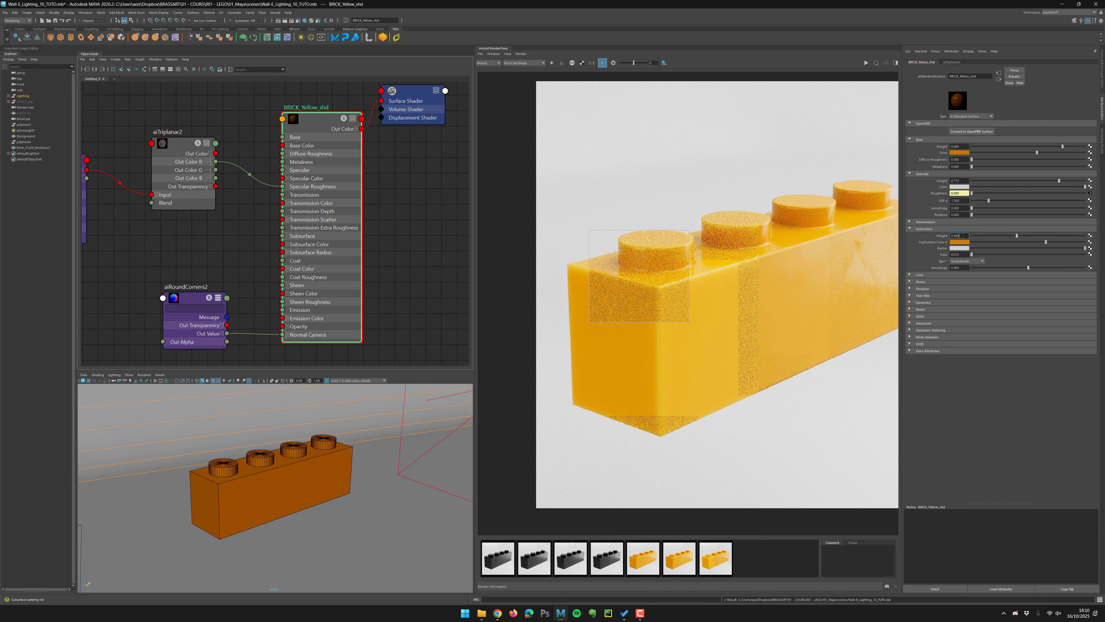
type("0")
key("Return")
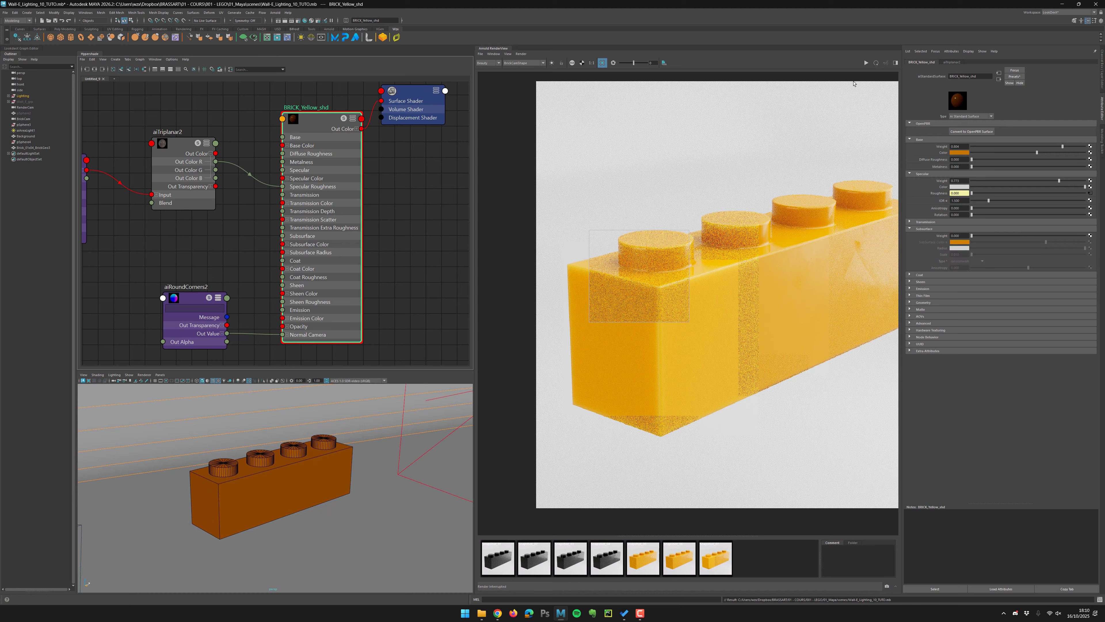
left_click(866, 63)
left_click(867, 63)
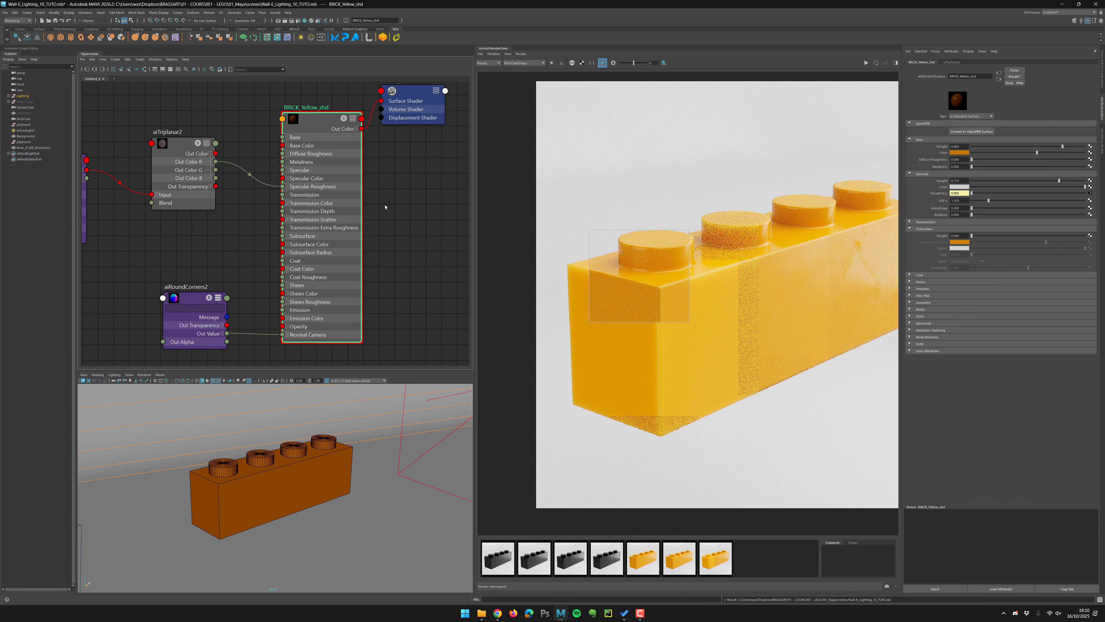
Delete the connection from the aiRoundCorners2 node to the shader's Normal Camera input.
scroll(405, 182, "down", 4)
middle_click_drag(262, 238, 296, 235, "alt")
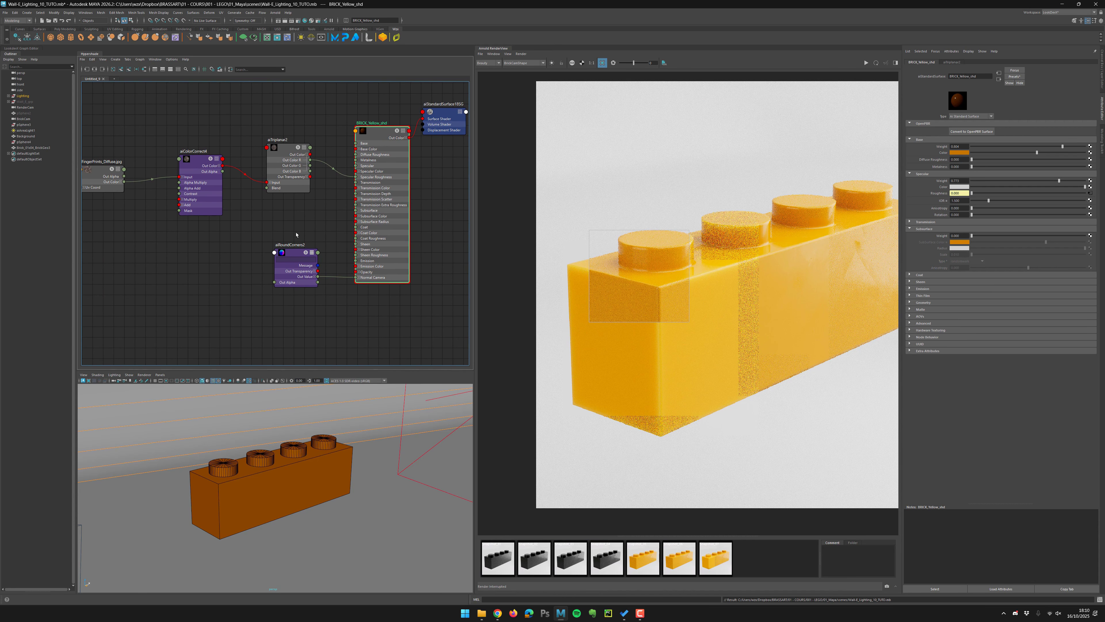
left_click_drag(295, 253, 294, 259)
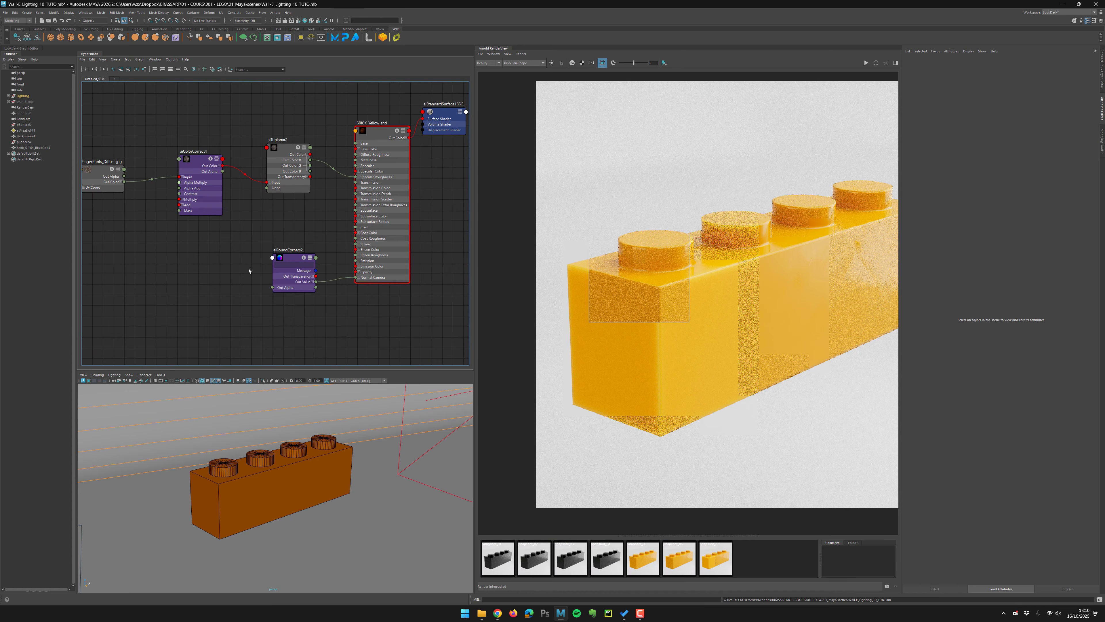
left_click_drag(286, 269, 279, 300)
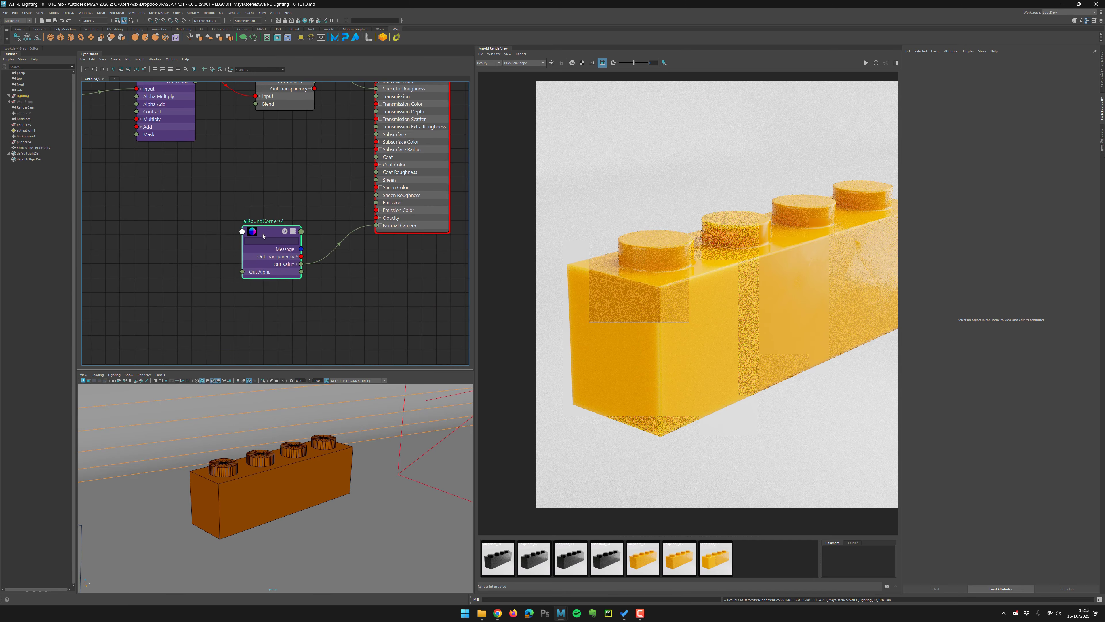
left_click_drag(270, 242, 270, 306)
left_click(361, 306)
key("Delete")
Browse the scratch texture images in the texture folder with an image viewer.
left_click(270, 268)
left_click(482, 613)
double_click(440, 305)
scroll(440, 305, "down", 1)
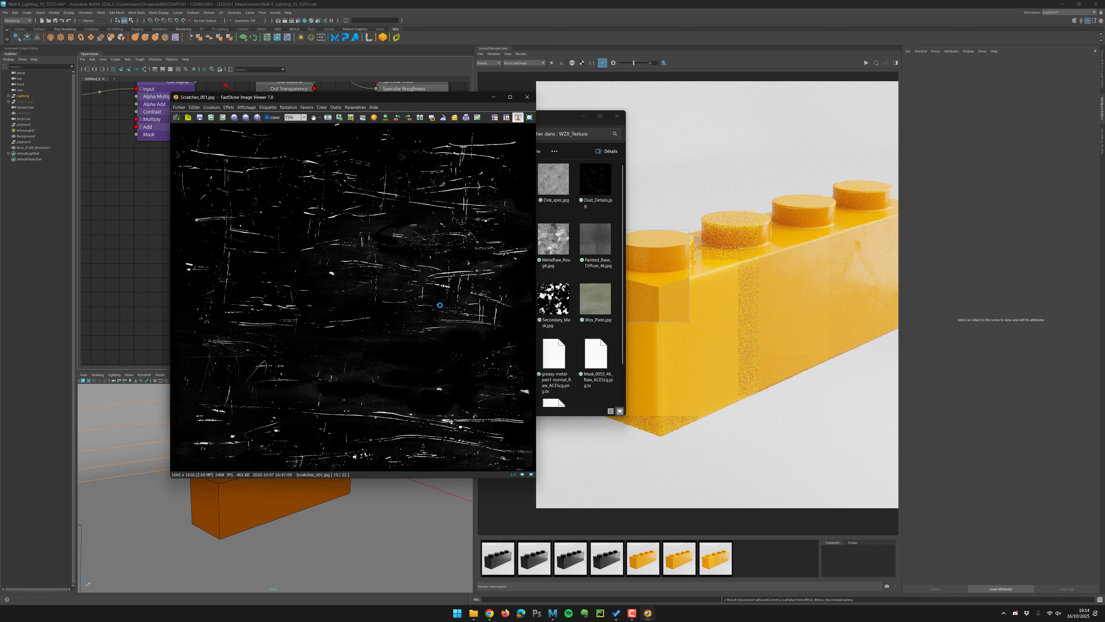
scroll(439, 305, "up", 1)
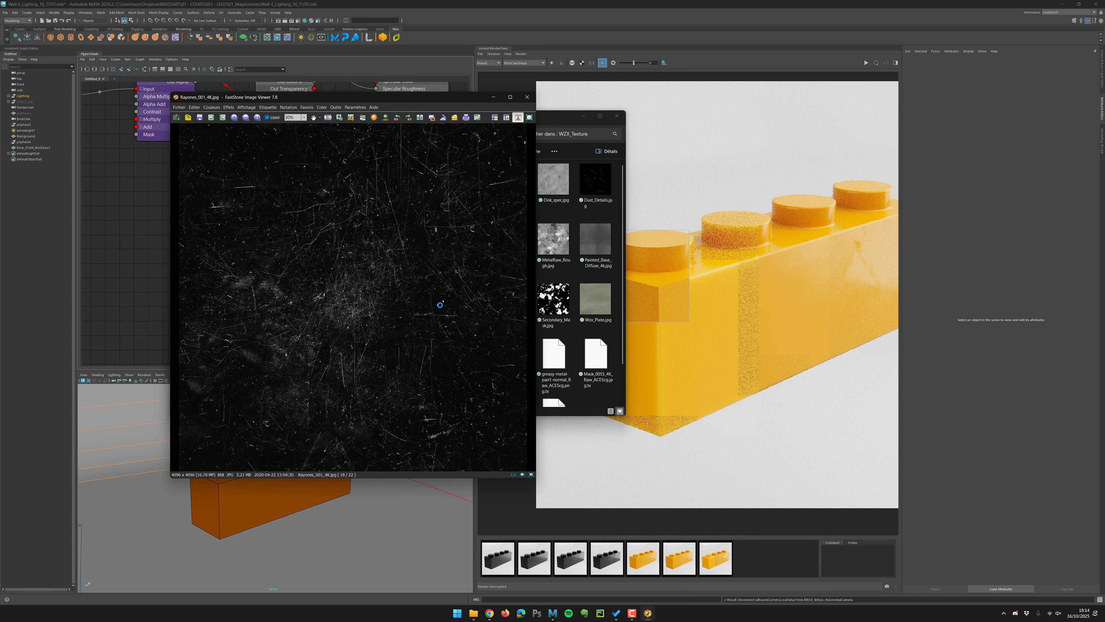
left_click(528, 97)
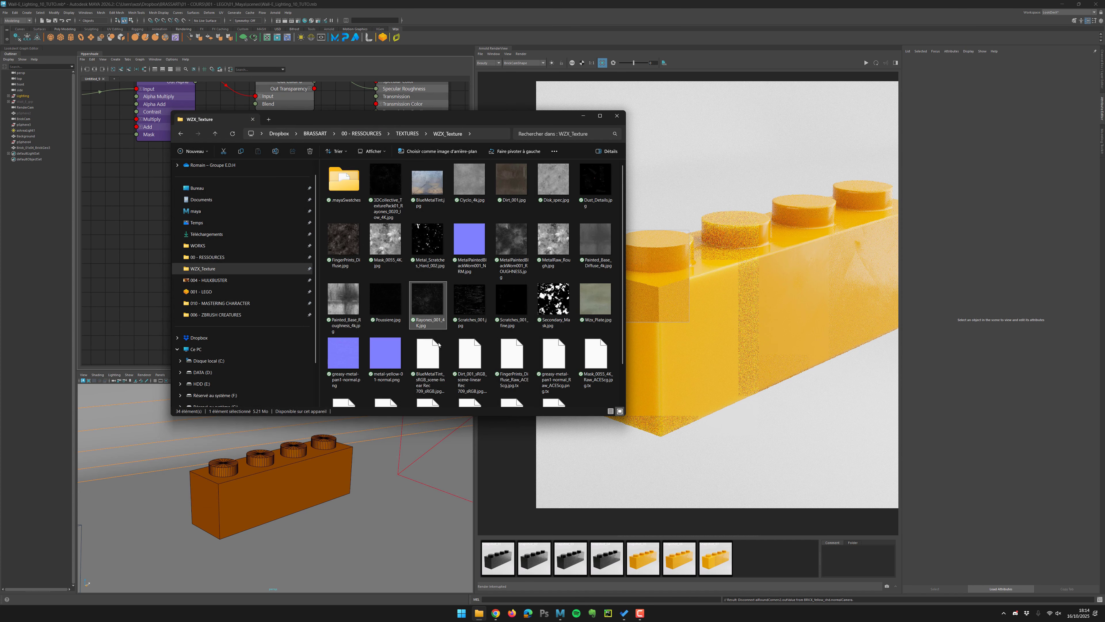
mouse_move(428, 305)
left_mouse_down()
mouse_move(400, 307)
mouse_move(123, 226)
mouse_move(283, 281)
mouse_move(426, 303)
left_mouse_up()
double_click(389, 174)
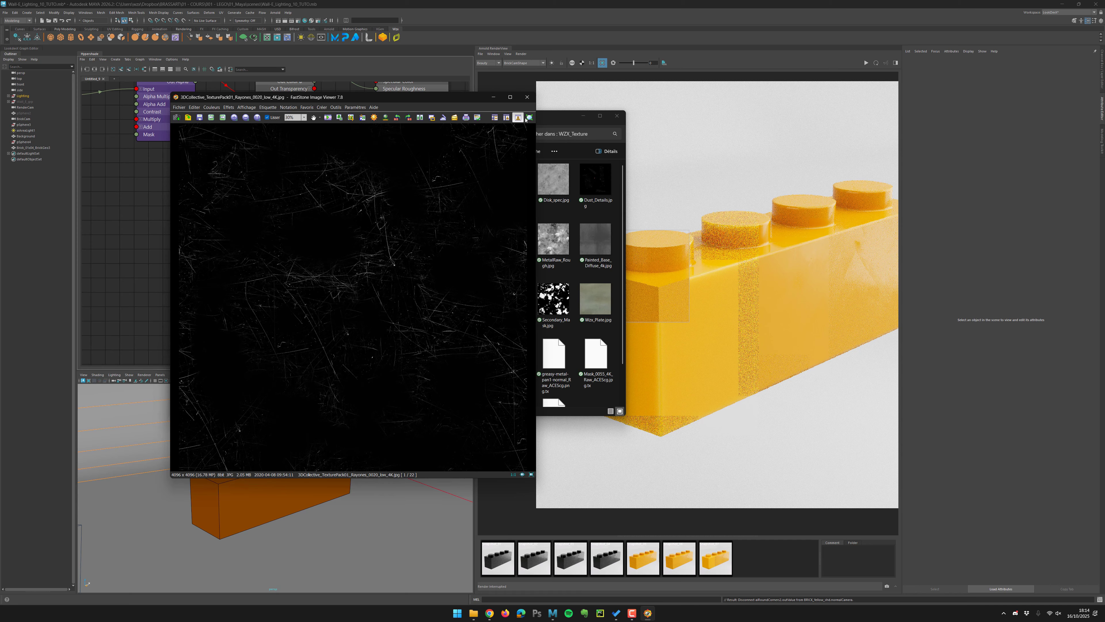
left_click(527, 96)
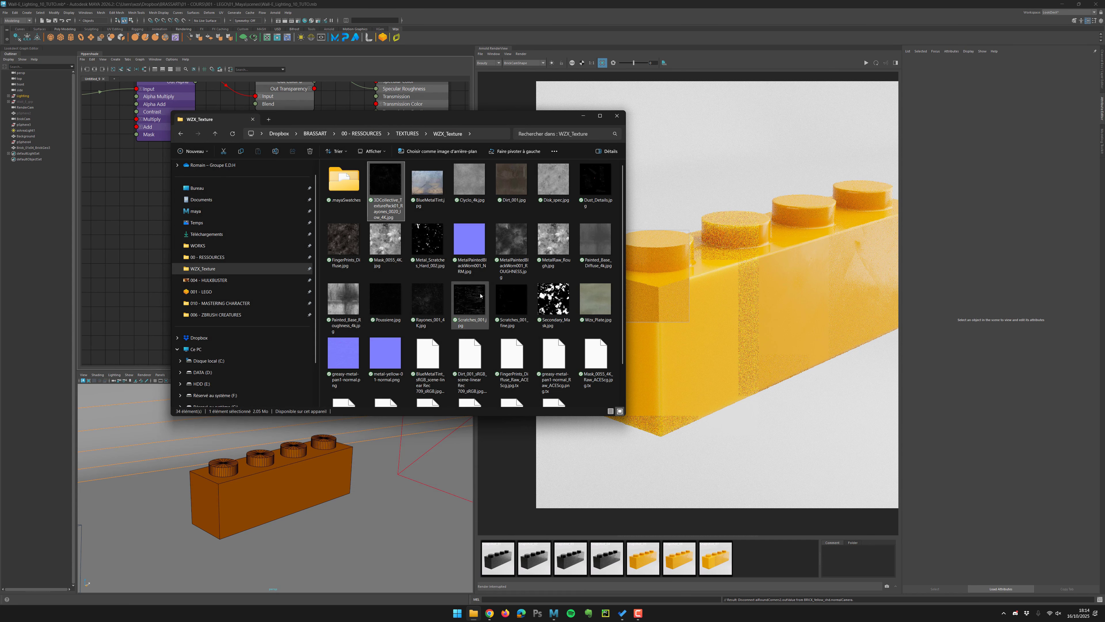
Import Rayures_001_4K.jpg from the texture folder into the node editor as a file texture and arrange the nodes.
left_click(429, 300)
left_click_drag(428, 301, 138, 268)
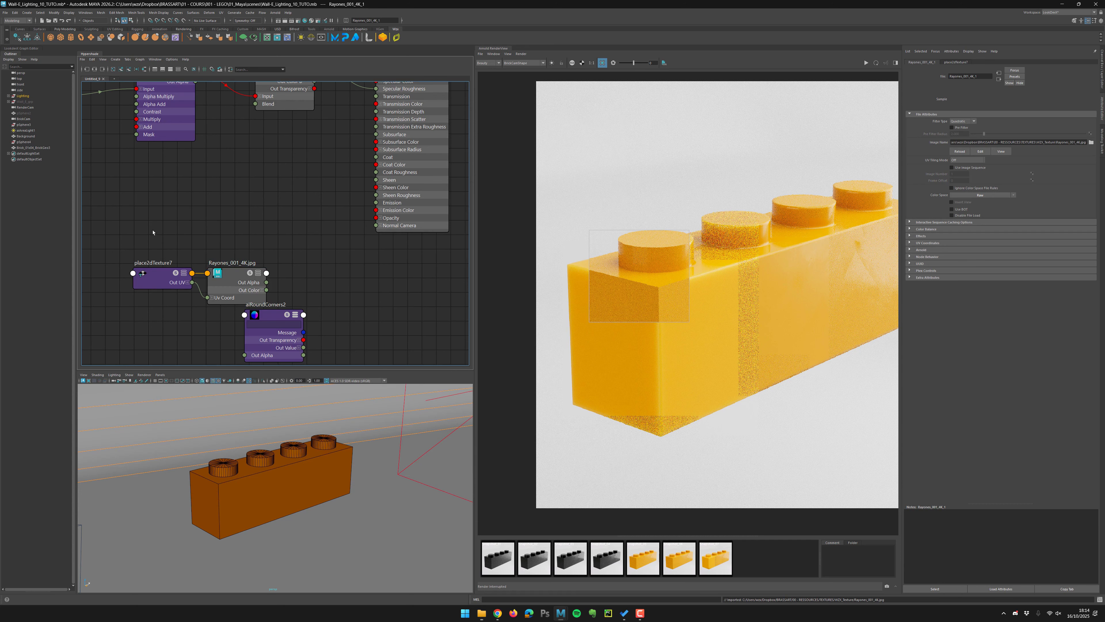
left_click(154, 232)
scroll(206, 211, "down", 3)
middle_click_drag(227, 195, 323, 169, "alt")
left_click_drag(269, 209, 197, 260)
left_click(217, 281)
scroll(217, 274, "up", 3)
middle_click_drag(275, 179, 262, 295, "alt")
scroll(275, 262, "down", 1)
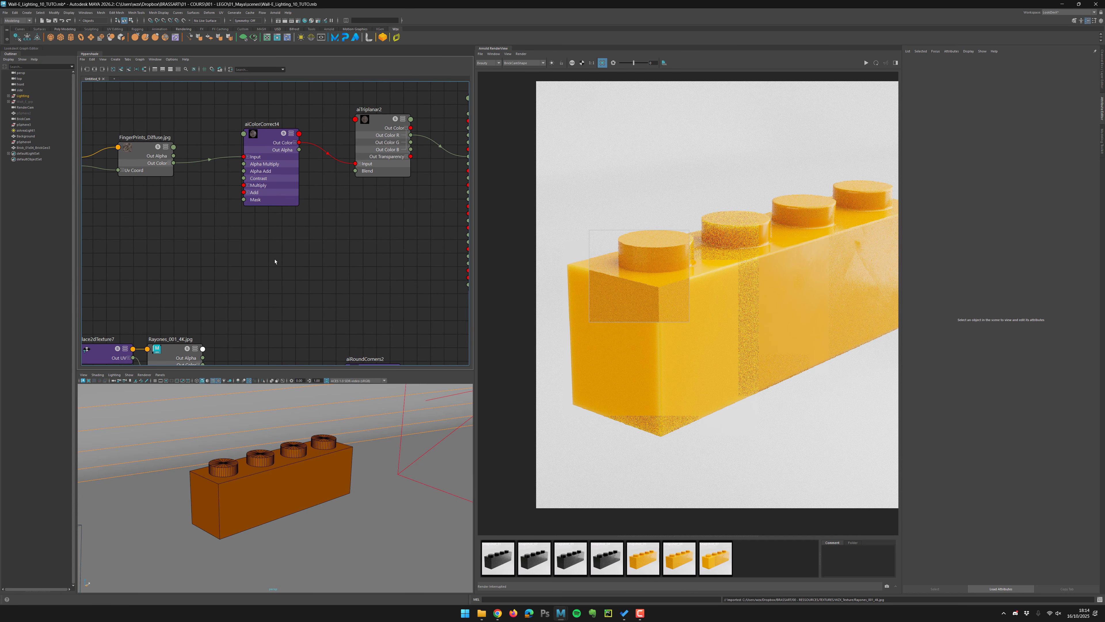
Duplicate the aiTriplanar2 node and place the copy below it.
left_click(382, 131)
key("ctrl+d")
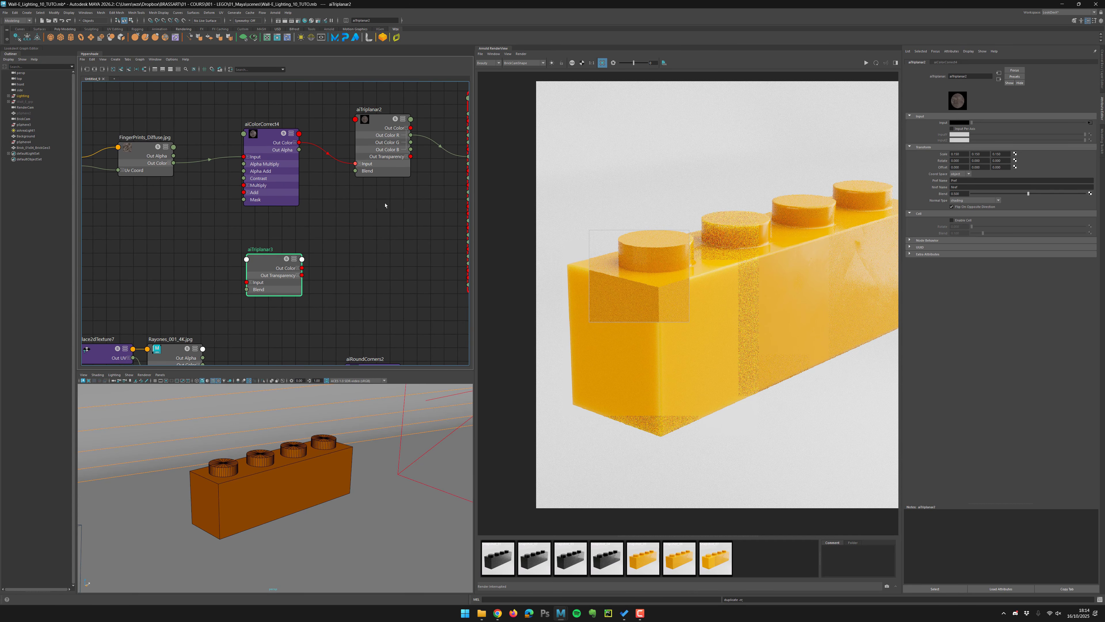
left_click_drag(278, 282, 267, 329)
Connect the Rayures_001_4K.jpg color output to the duplicated triplanar node's Input.
middle_click_drag(262, 349, 311, 259, "alt")
scroll(311, 259, "up", 2)
left_click_drag(308, 239, 278, 280)
middle_click_drag(355, 308, 221, 276, "alt")
scroll(287, 304, "down", 2)
left_click(311, 285)
left_click_drag(161, 265, 230, 208)
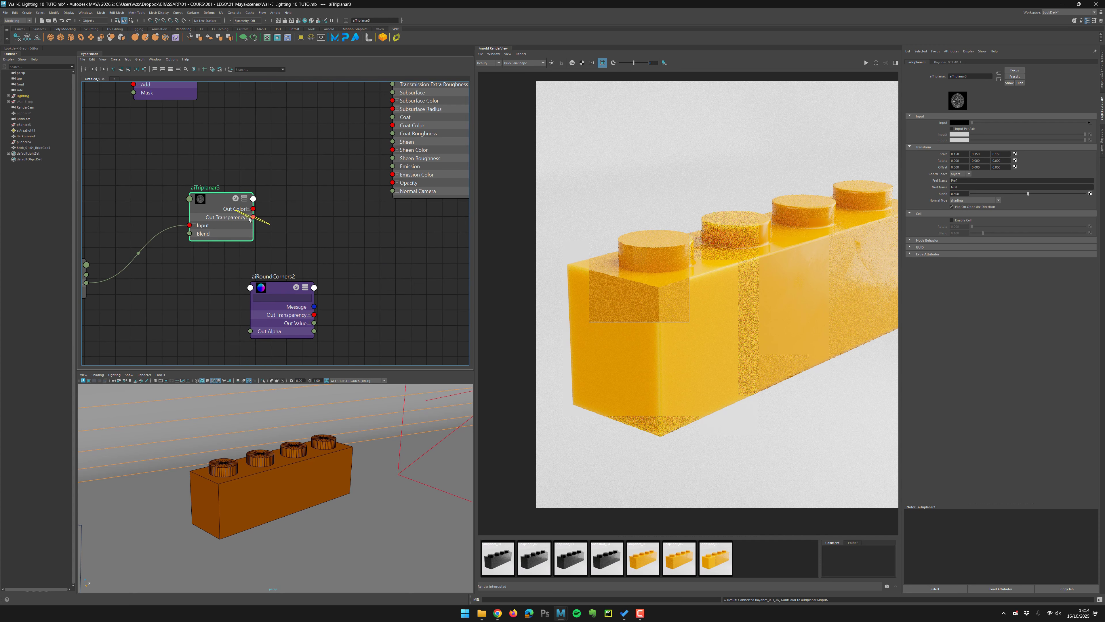
Expand the new triplanar node's output ports and open the shader's Geometry attributes.
left_click(248, 217)
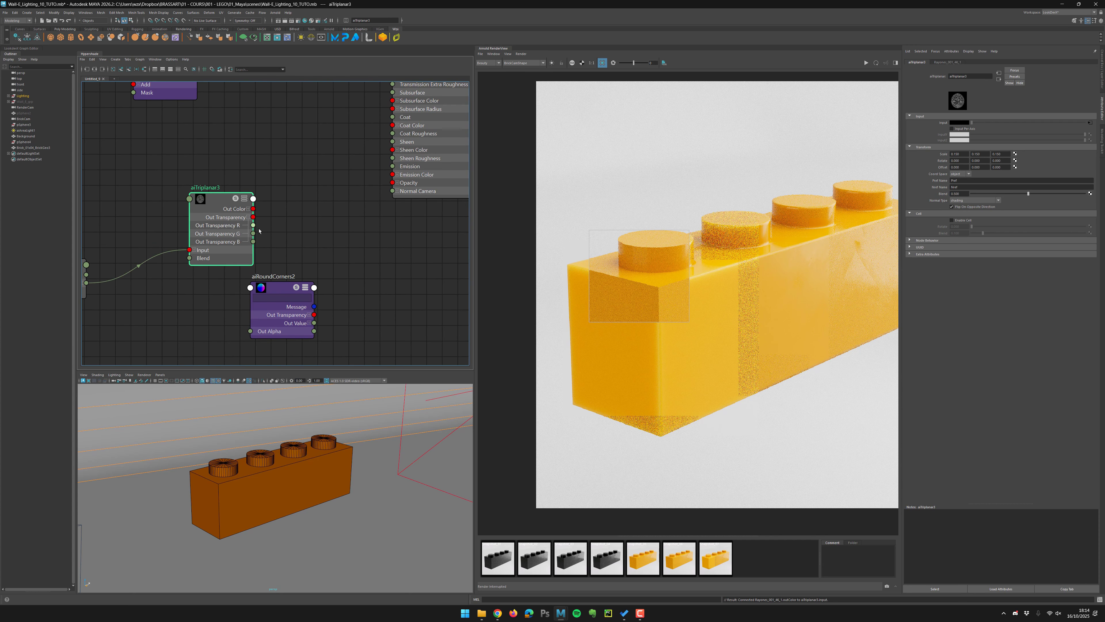
left_click(271, 228)
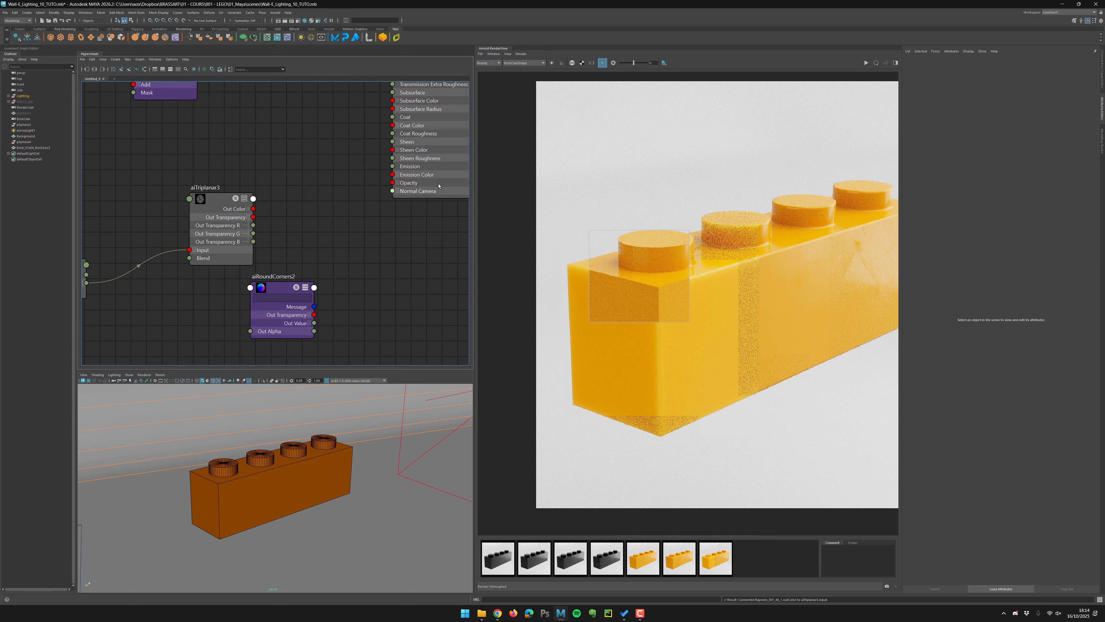
left_click(400, 195)
middle_click_drag(413, 246, 402, 274, "alt")
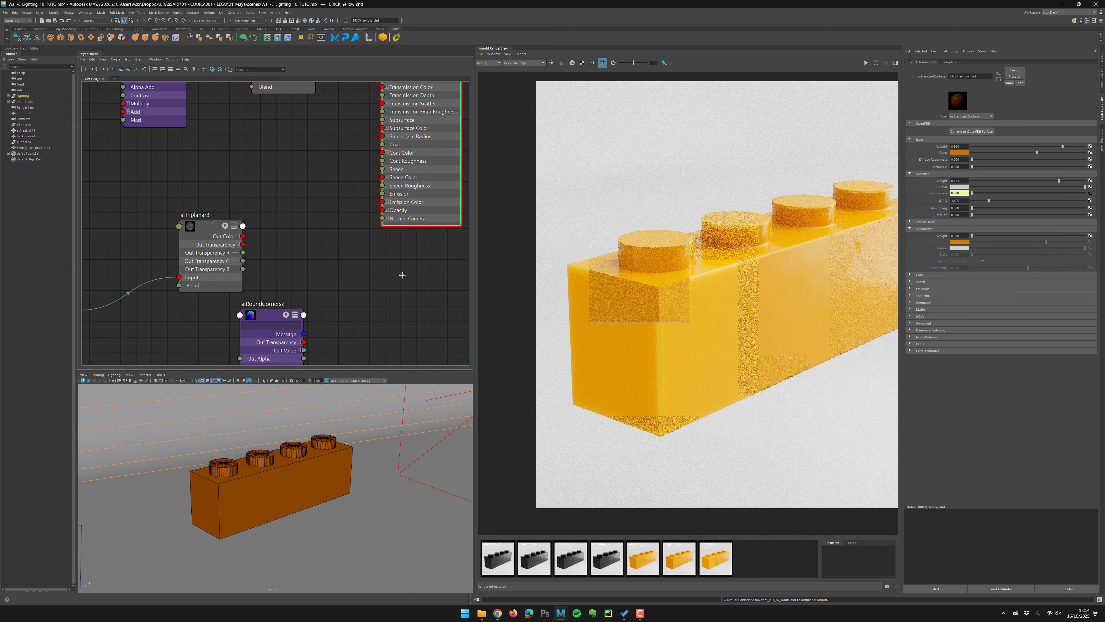
scroll(408, 293, "down", 3)
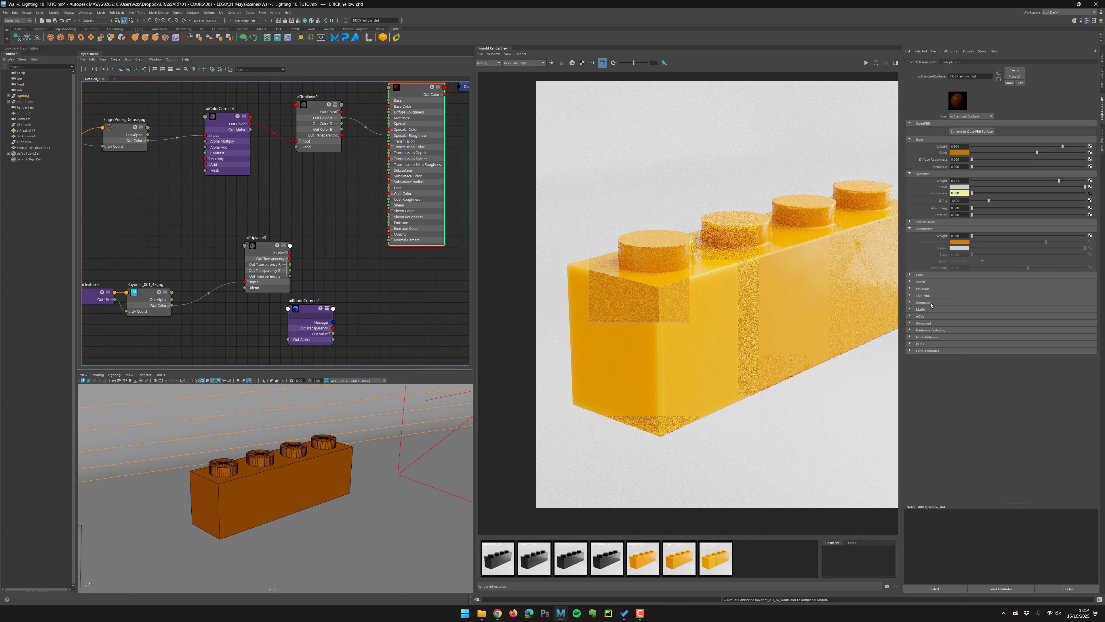
left_click(931, 303)
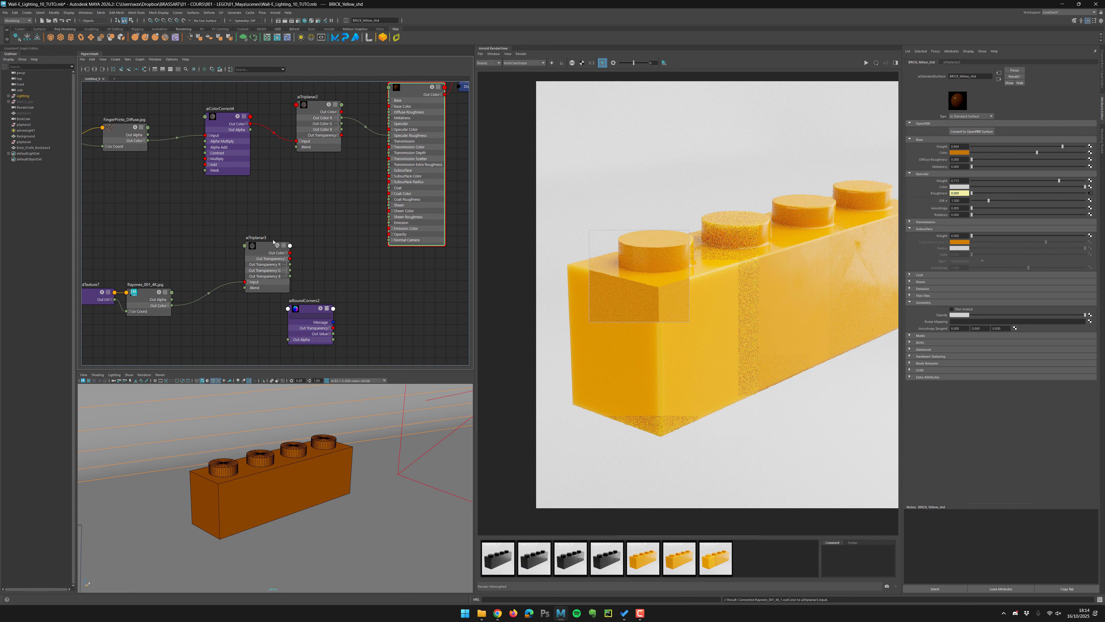
Use the new triplanar node as the shader's bump map, connecting its Out Color R to the bump node's Bump Value.
middle_click_drag(485, 287, 984, 321)
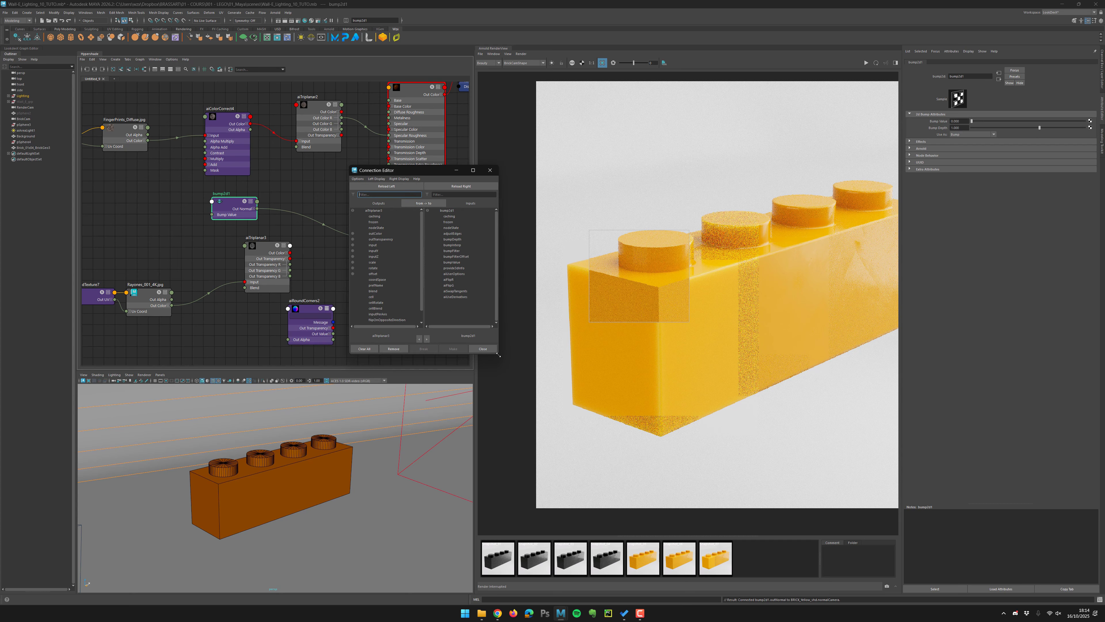
left_click_drag(498, 355, 522, 423)
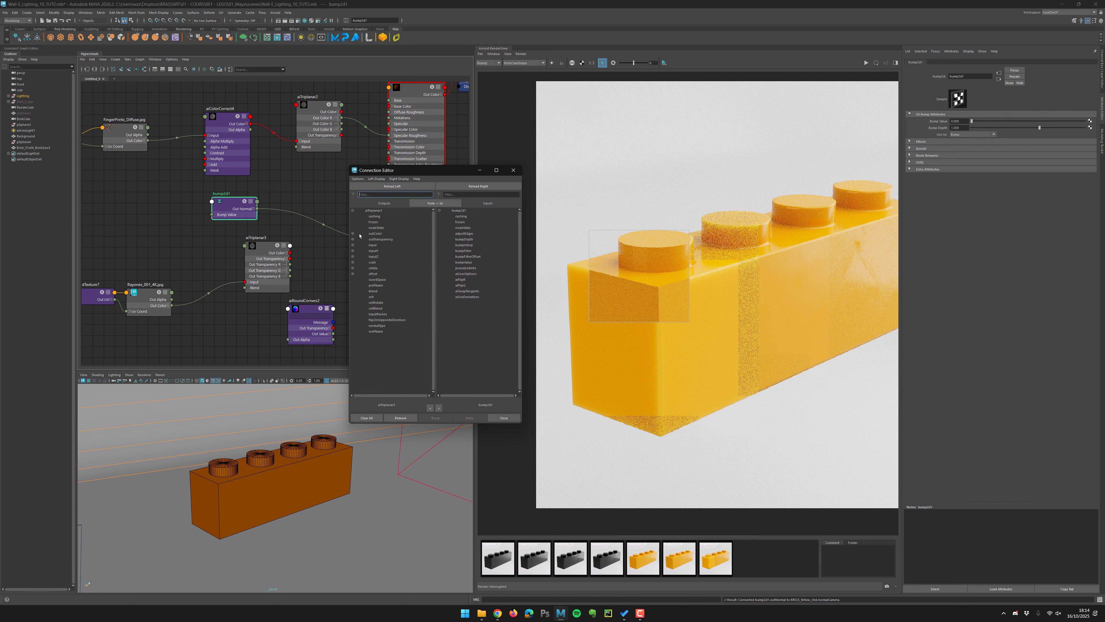
left_click(375, 233)
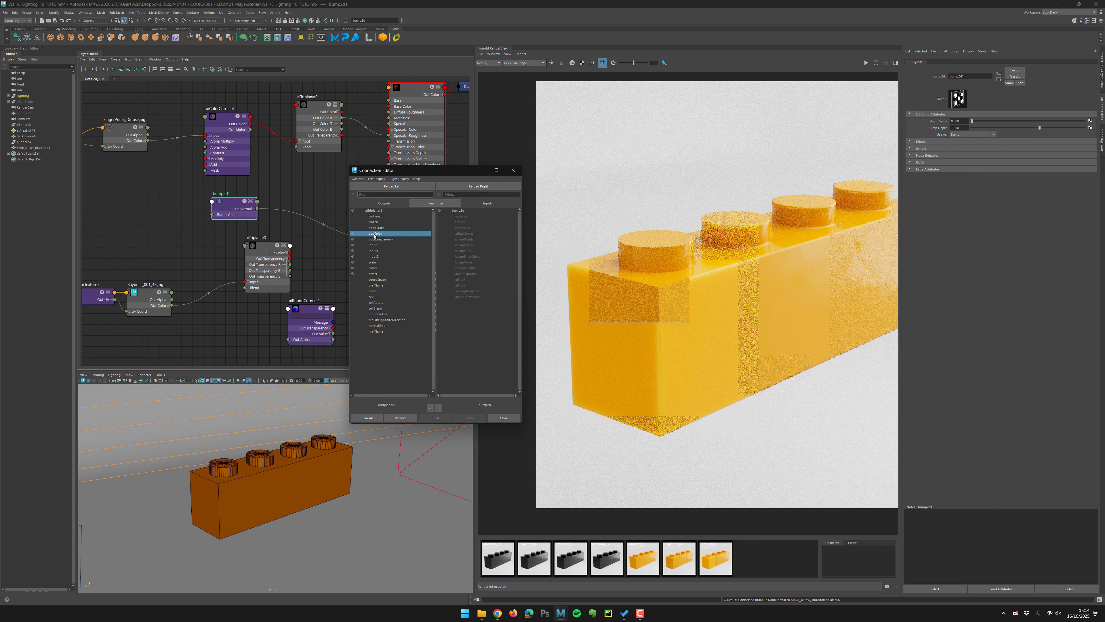
left_click(353, 235)
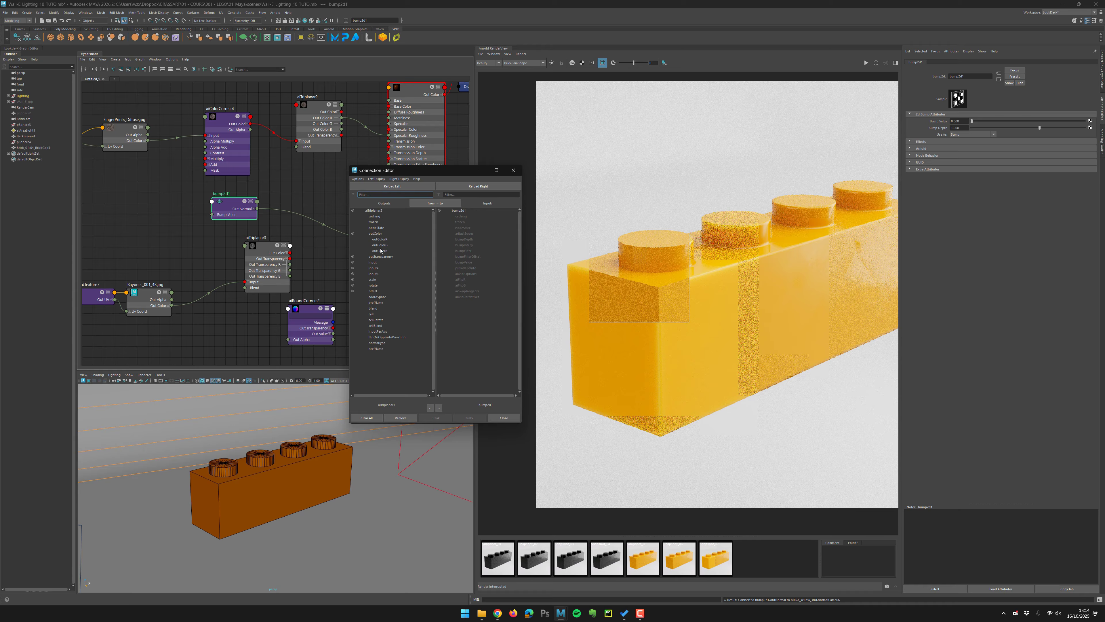
left_click(382, 240)
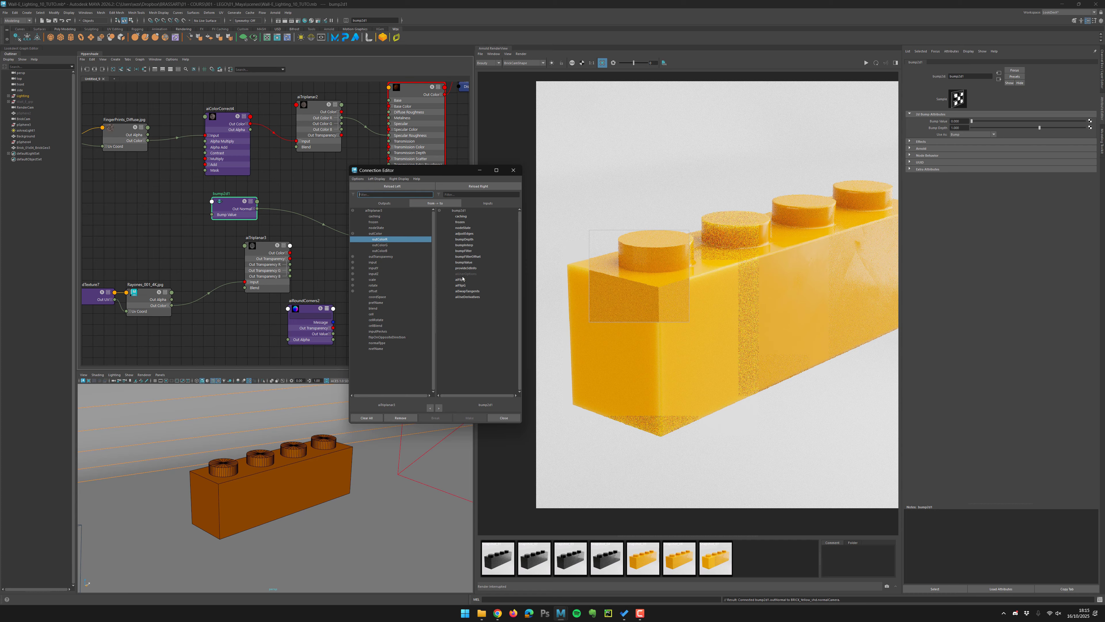
left_click(464, 263)
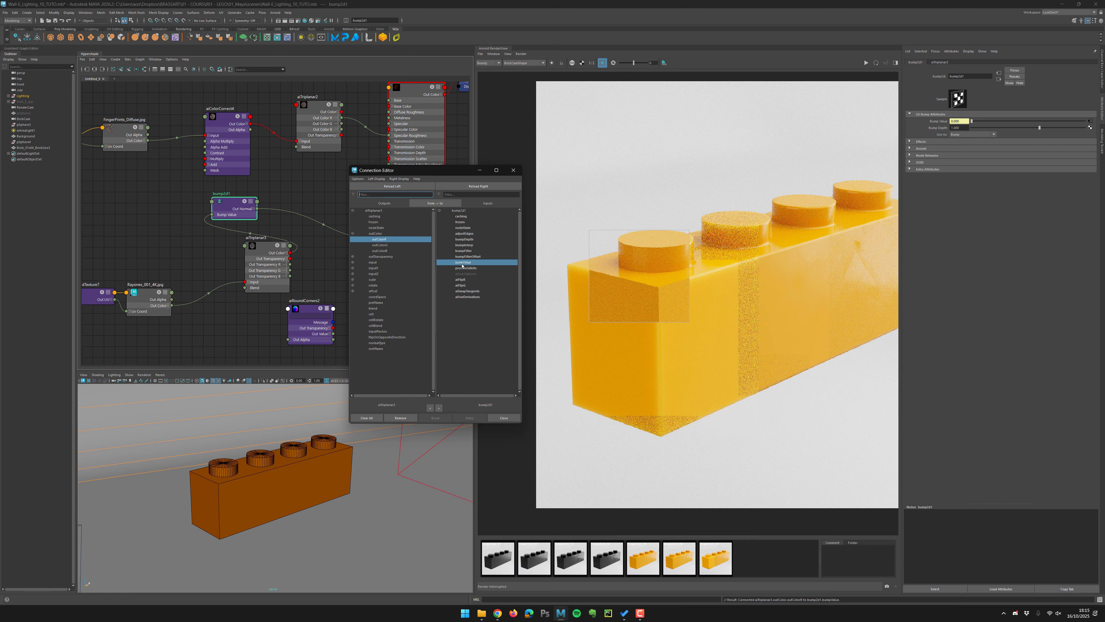
left_click(513, 170)
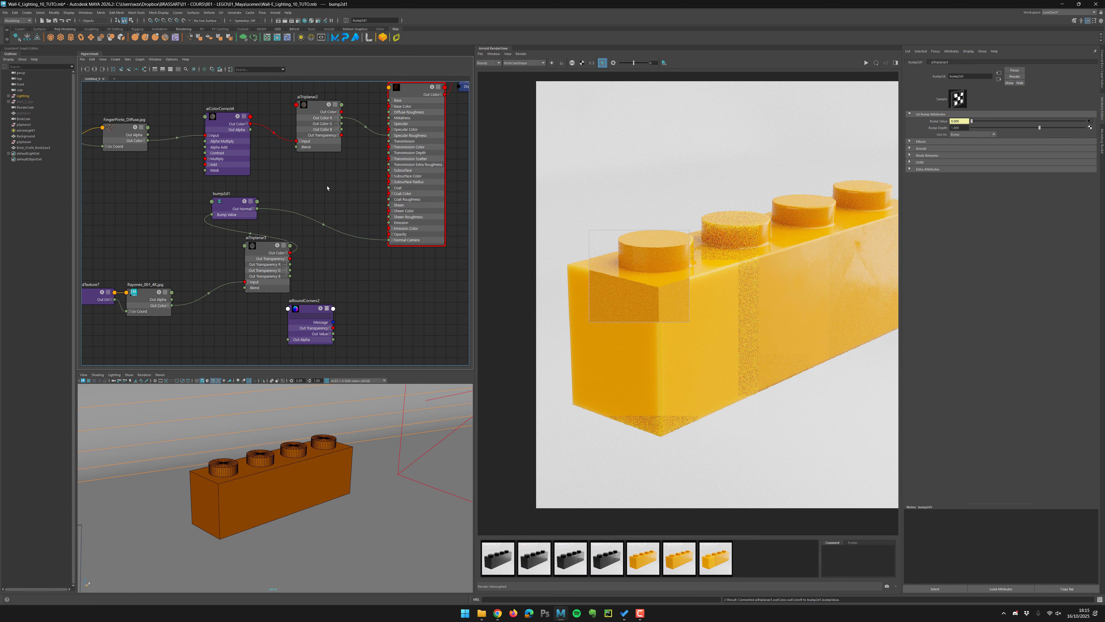
Rearrange the aiTriplanar3, Rayures texture and bump2d1 nodes into a tidy layout in the node editor.
left_click_drag(236, 209, 331, 257)
scroll(335, 263, "up", 5)
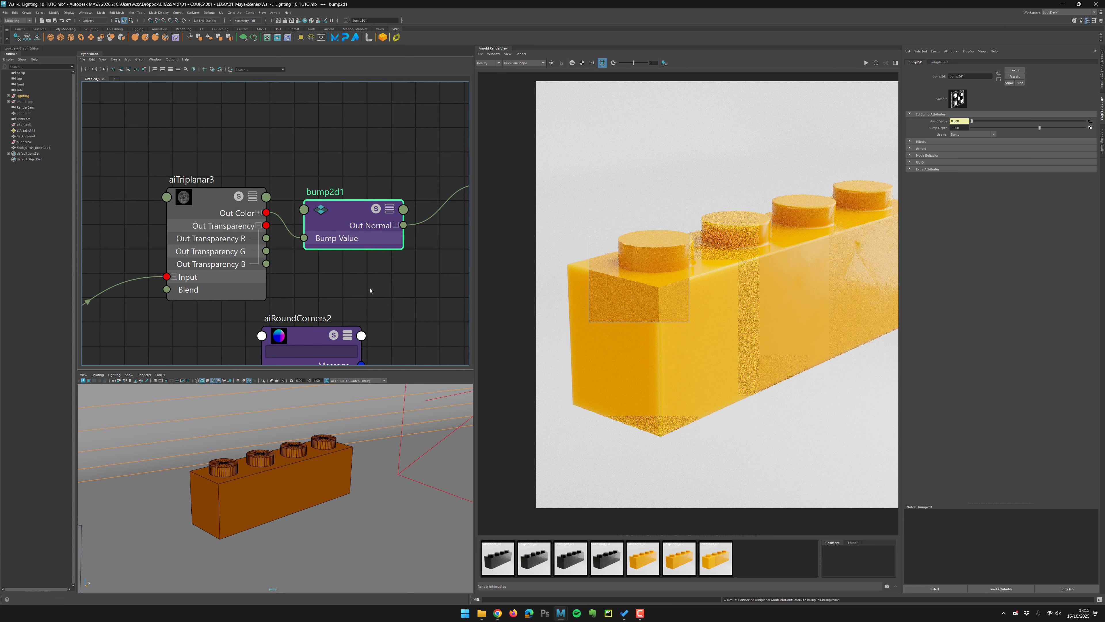
left_click(209, 278)
middle_click_drag(246, 277, 390, 250, "alt")
scroll(394, 252, "down", 3)
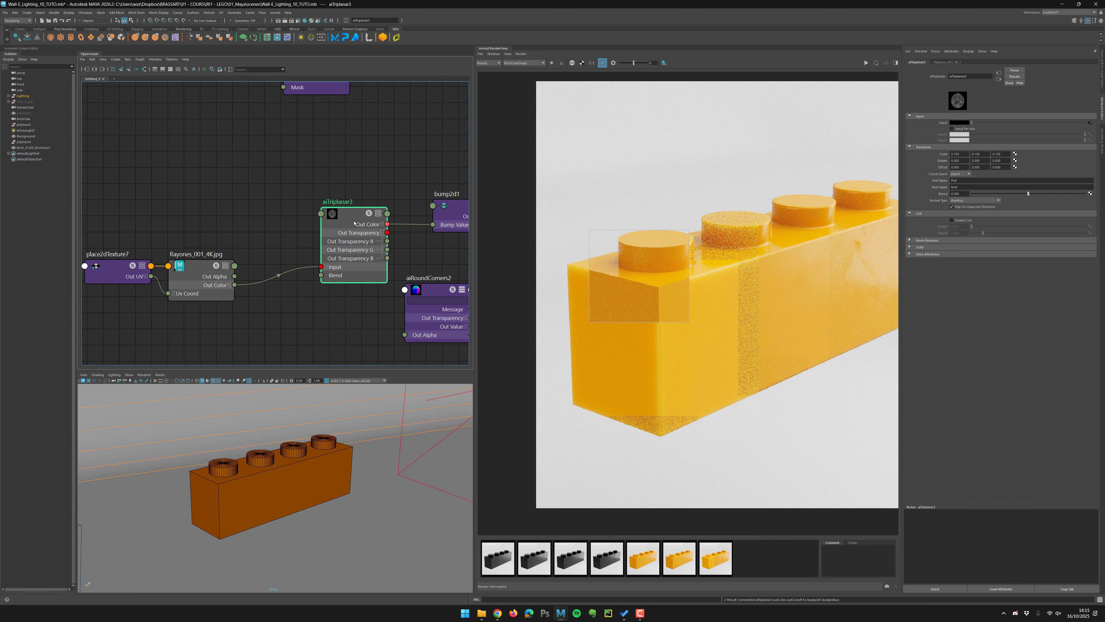
left_click_drag(368, 250, 333, 263)
middle_click_drag(375, 251, 302, 252, "alt")
left_click_drag(390, 214, 367, 215)
middle_click_drag(344, 262, 314, 276, "alt")
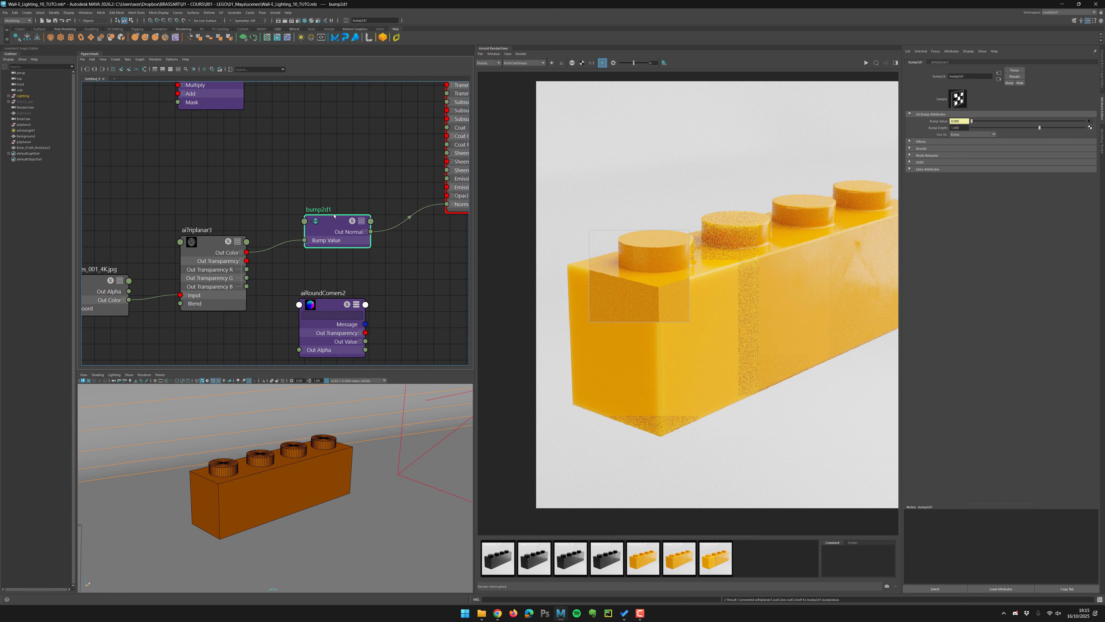
middle_click_drag(399, 251, 336, 274, "alt")
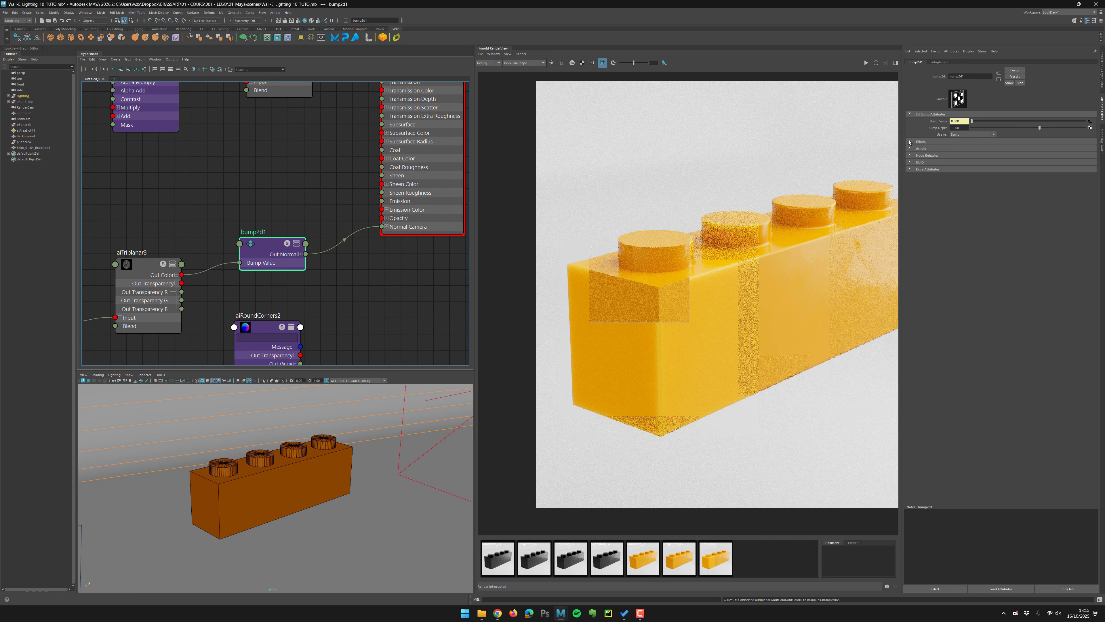
Start the interactive render and examine the scratch bump on the brick with a render region.
left_click(866, 62)
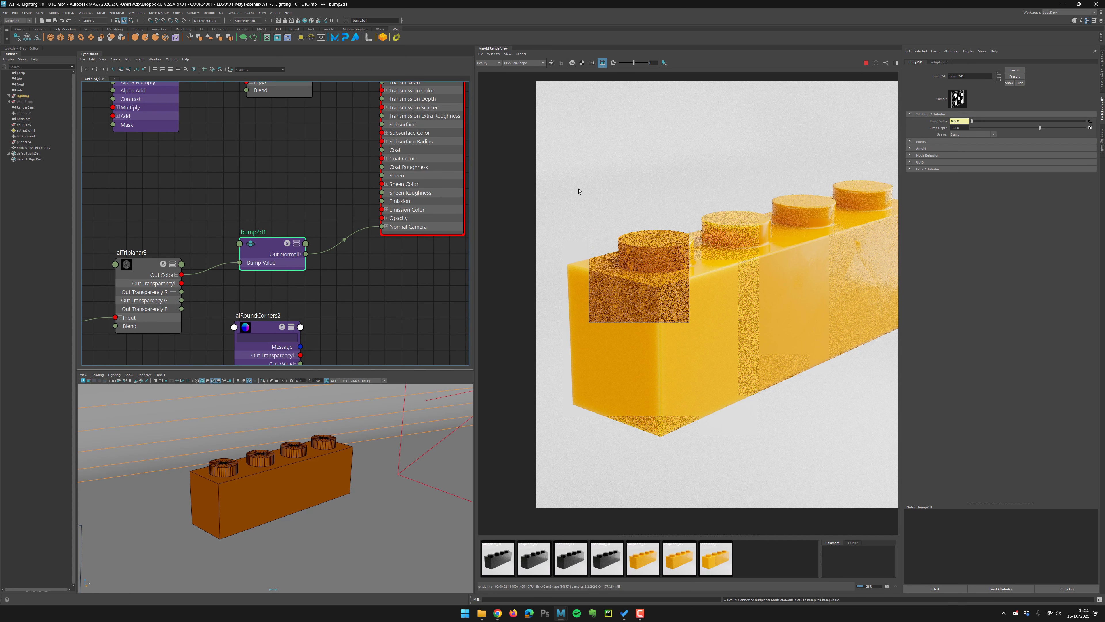
left_click_drag(578, 191, 859, 439)
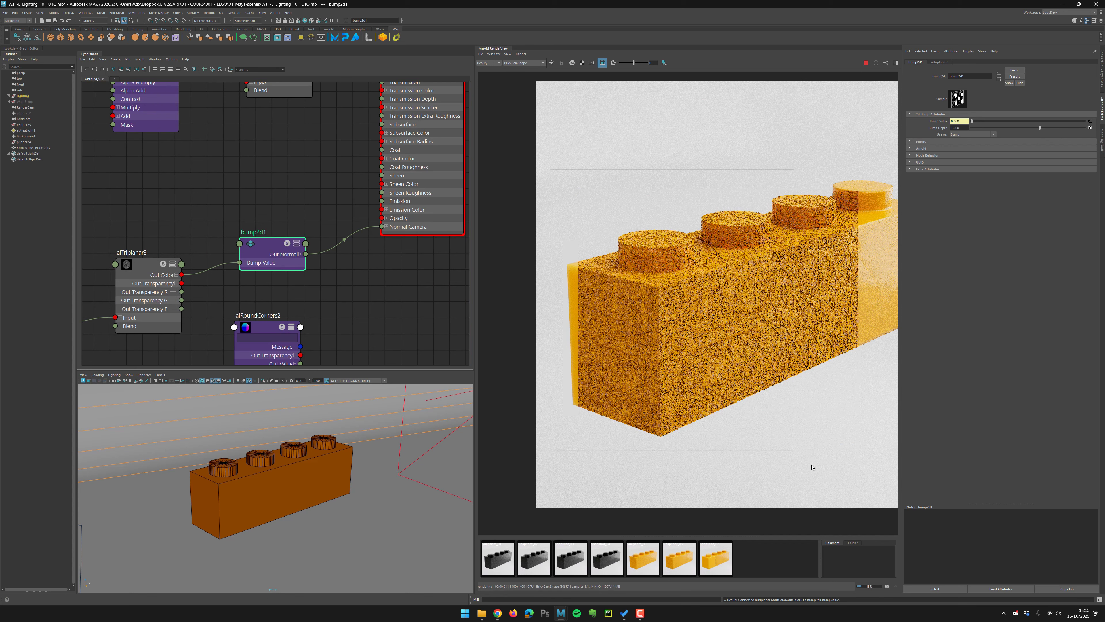
scroll(650, 301, "up", 2)
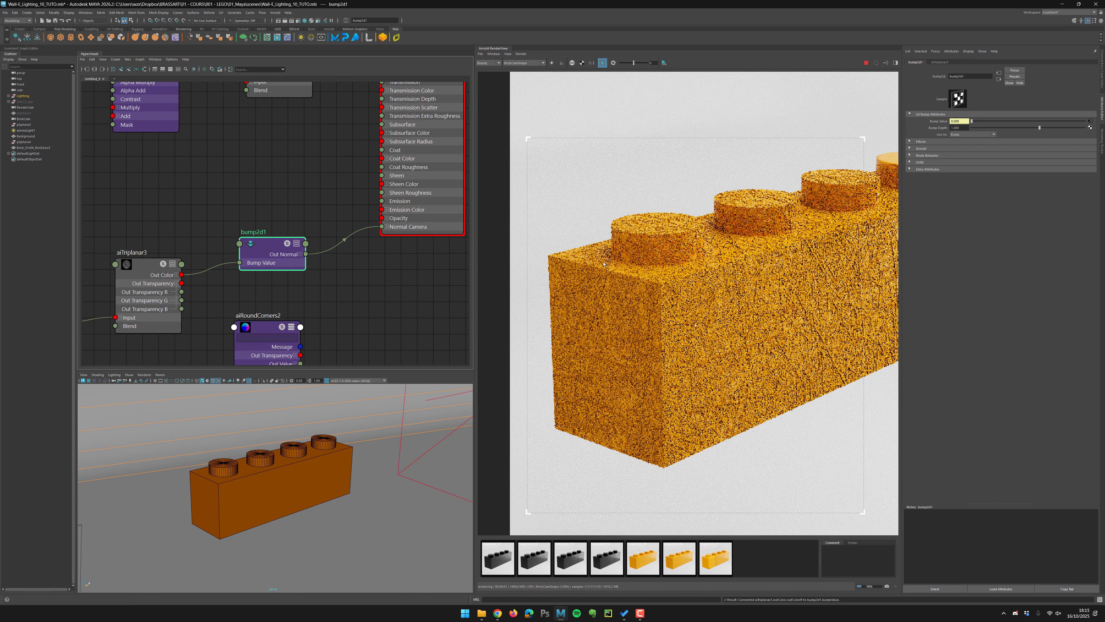
middle_click_drag(705, 270, 544, 300, "alt")
right_click_drag(609, 301, 565, 300, "alt")
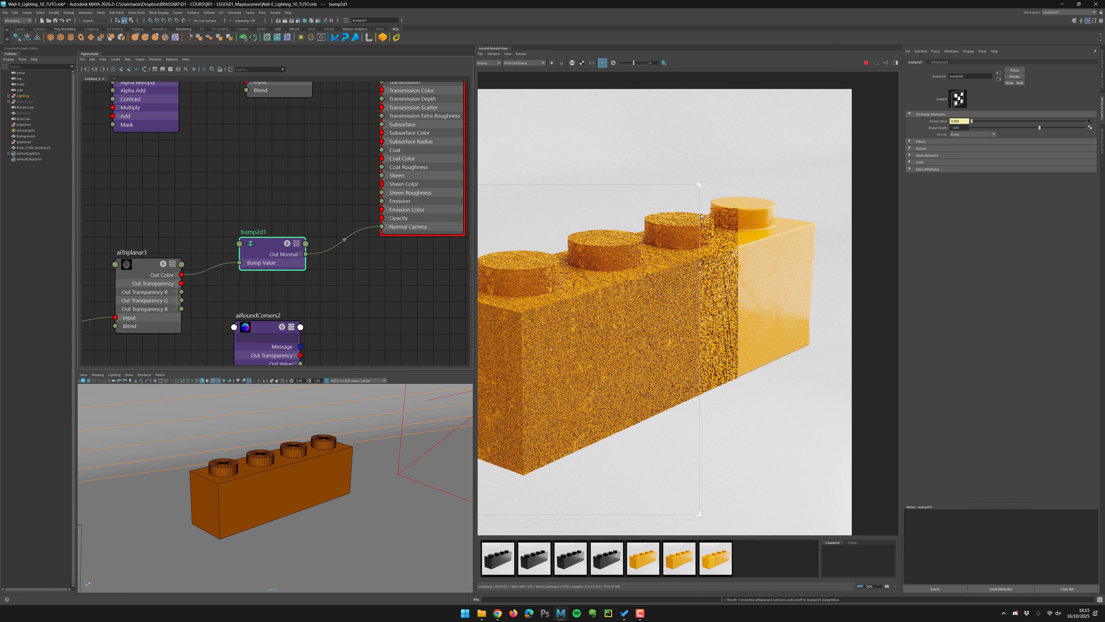
left_click_drag(646, 163, 839, 440)
right_click_drag(701, 294, 767, 288, "alt")
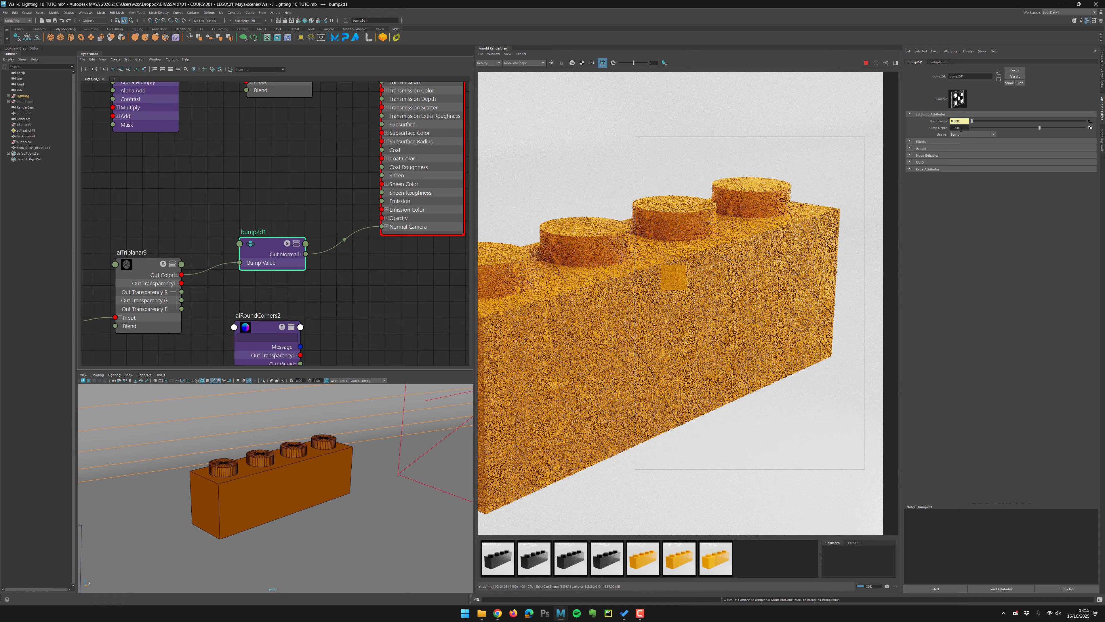
Set the bump2d1 node's Bump Depth to 0.01.
left_click_drag(961, 128, 939, 127)
type("0.0")
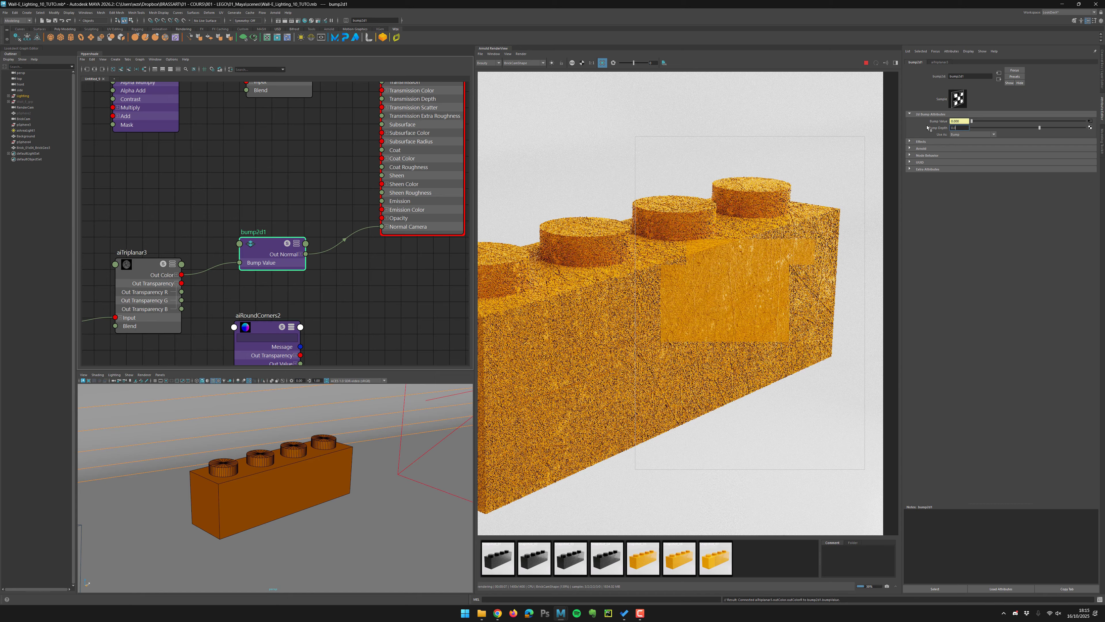
key("Return")
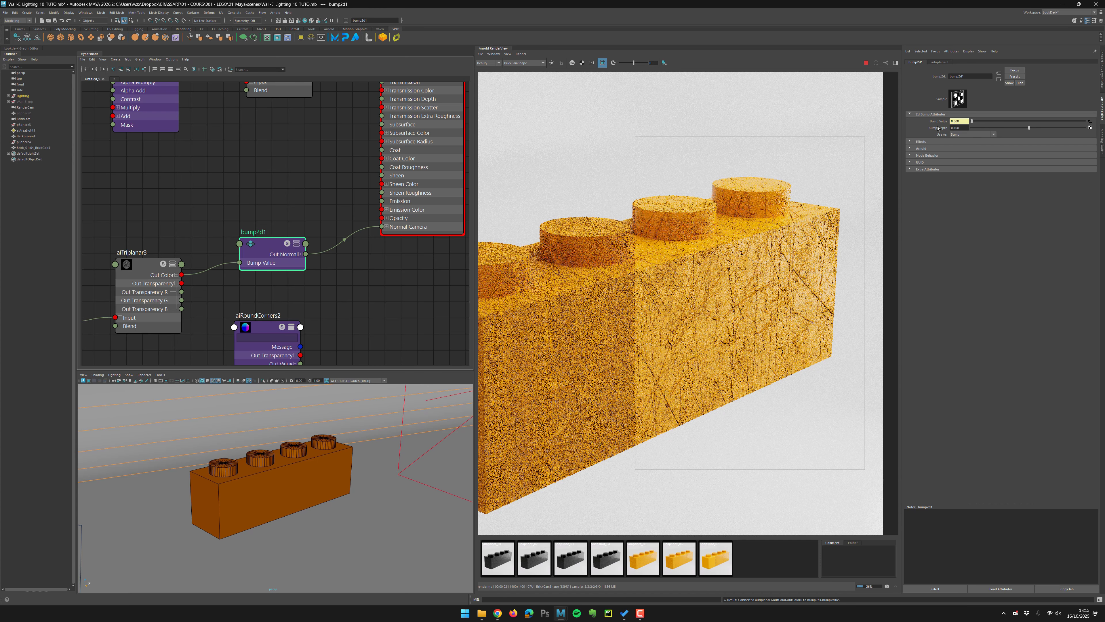
left_click_drag(963, 129, 925, 124)
type("0.01")
key("Return")
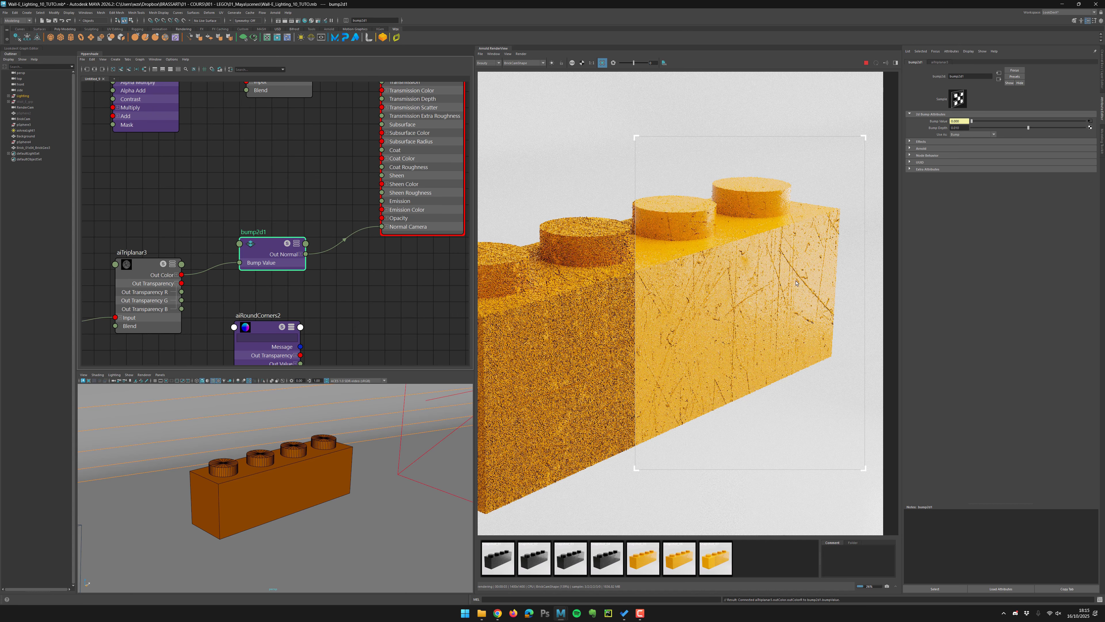
Make the Bump Depth negative, -0.01, to invert the scratches.
scroll(796, 283, "up", 4)
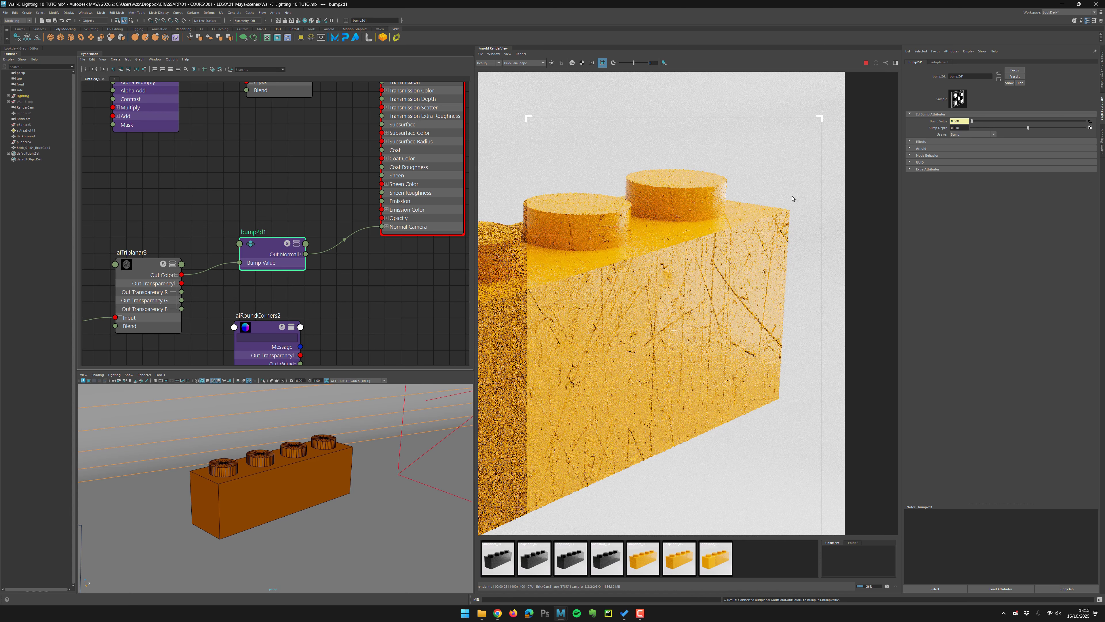
left_click_drag(798, 176, 637, 280)
left_click(952, 127)
type("-")
key("Return")
Inspect the scratch bump closely on the studs and sides in the render view.
left_click_drag(576, 142, 774, 341)
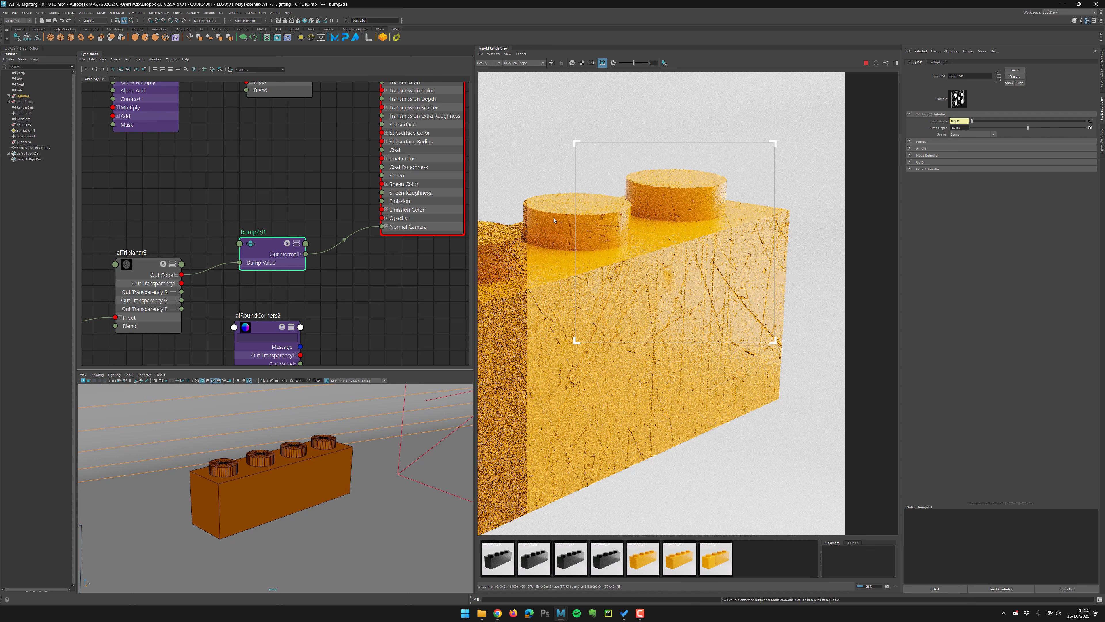
scroll(554, 221, "up", 3)
left_click_drag(680, 190, 598, 261)
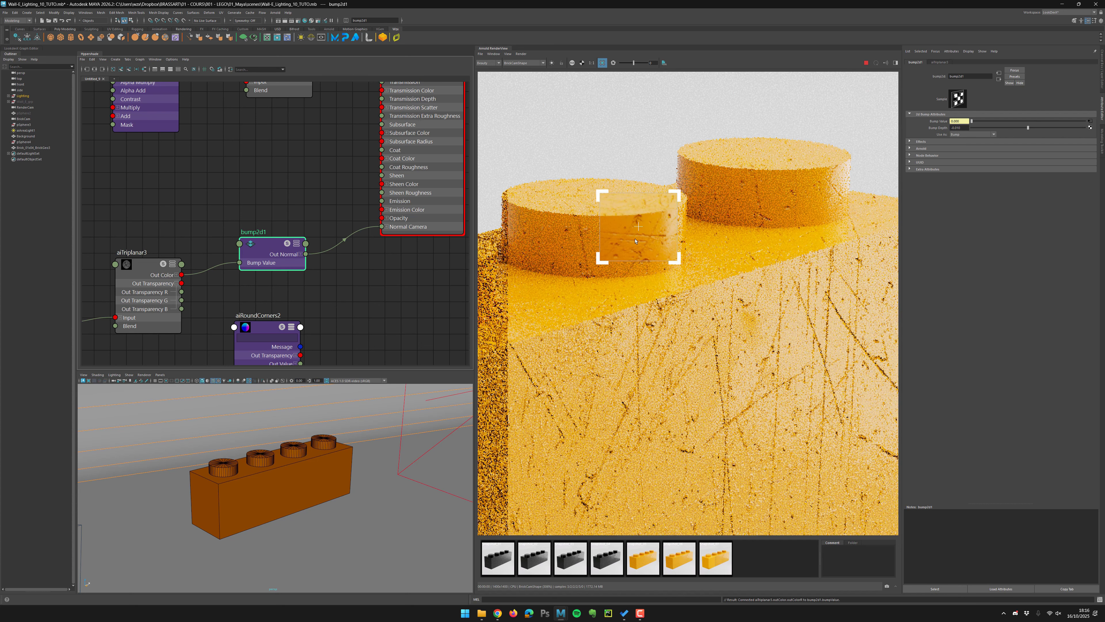
scroll(635, 241, "down", 2)
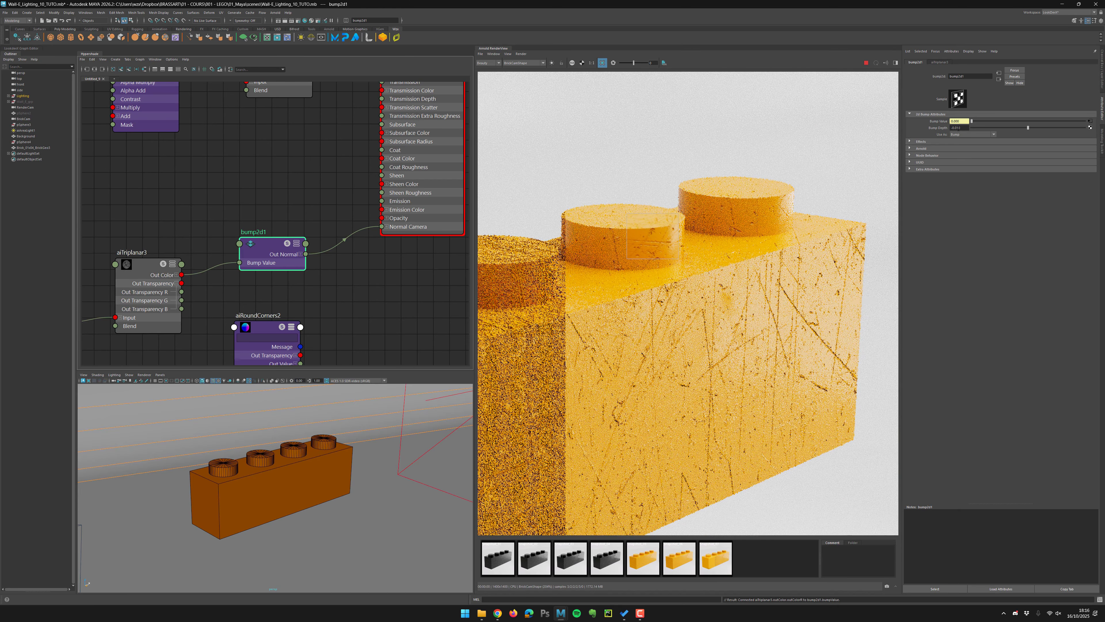
left_click(957, 128)
key("Return")
left_click_drag(862, 445, 547, 174)
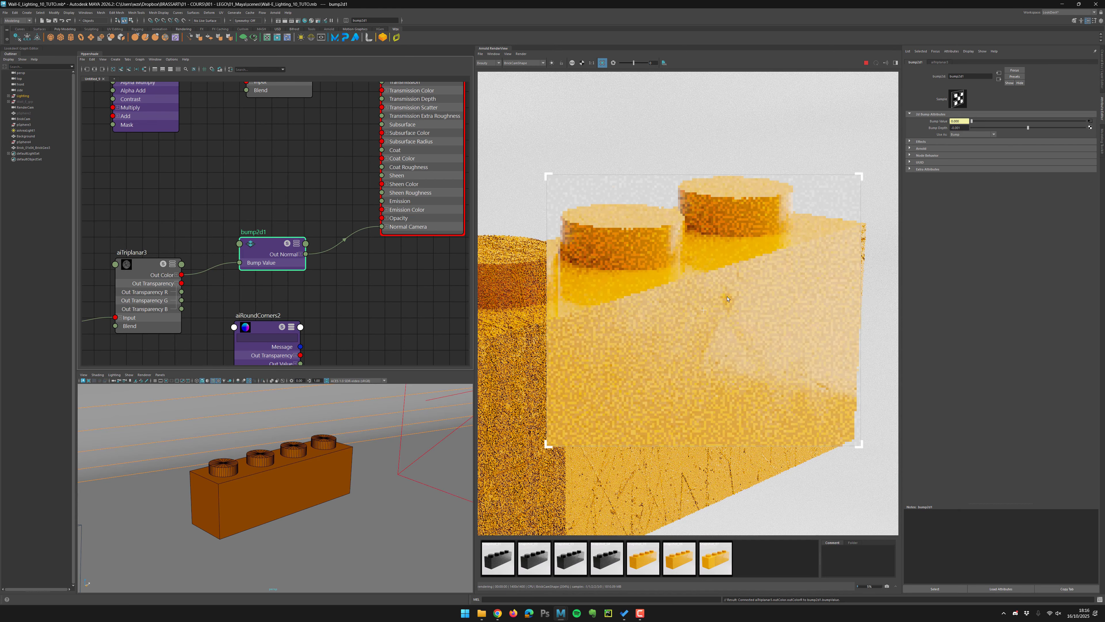
scroll(699, 265, "up", 1)
scroll(771, 305, "up", 1)
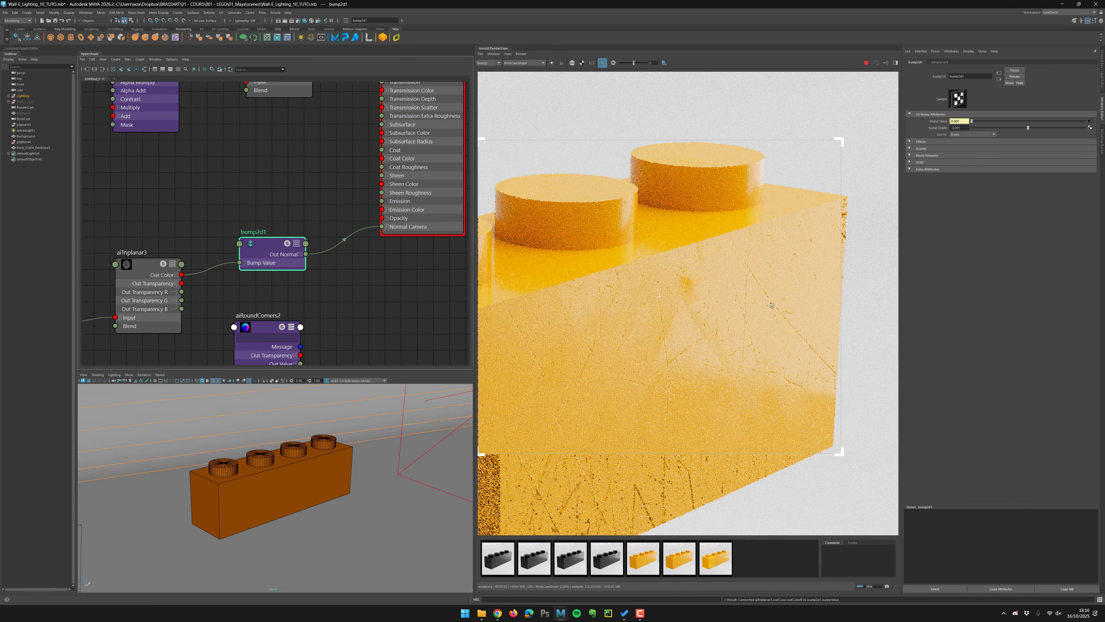
mouse_move(866, 436)
left_mouse_down()
mouse_move(566, 121)
mouse_move(887, 455)
left_mouse_up()
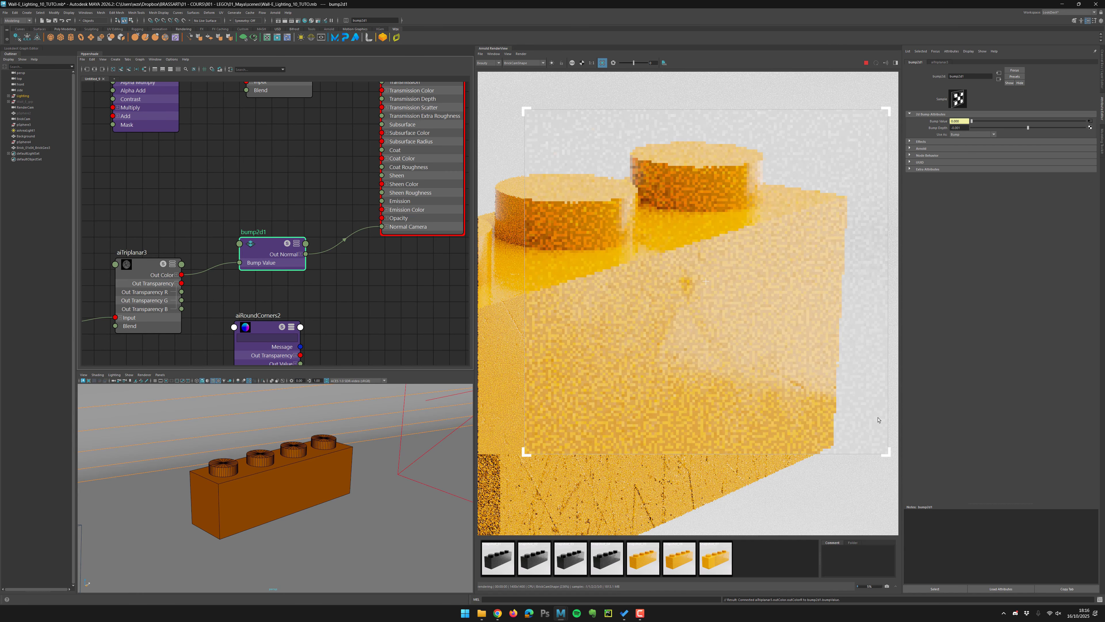
scroll(827, 384, "down", 2)
Stop the interactive render and save the scene.
left_click(866, 63)
left_click(56, 20)
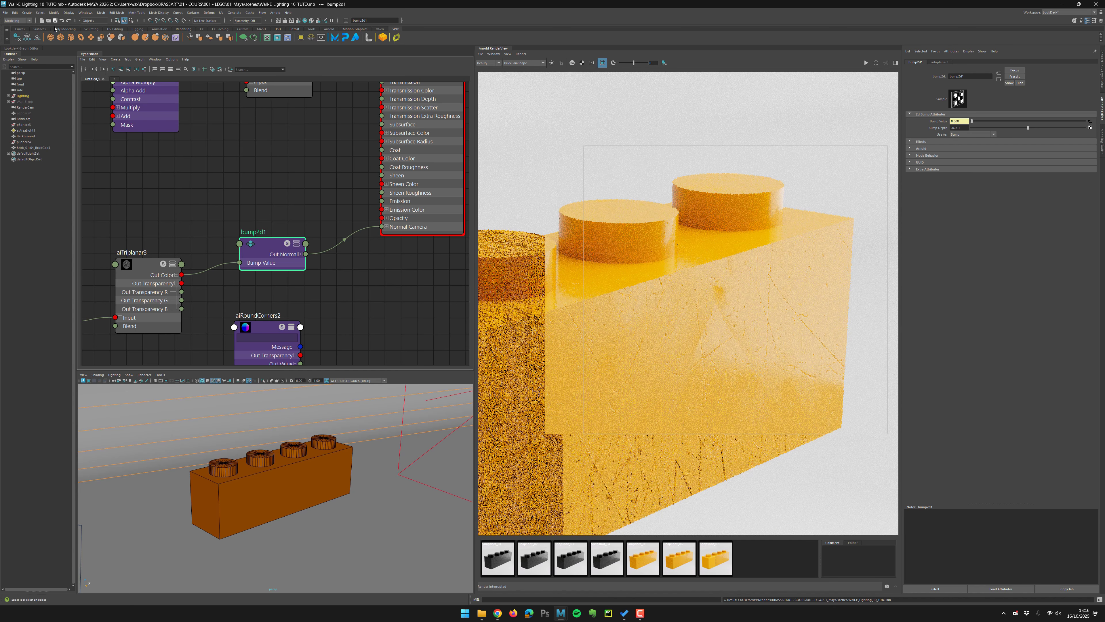
Browse the WZX_Texture folder and preview the scratch texture images.
left_click(200, 201)
middle_click_drag(201, 201, 362, 148, "alt")
middle_click_drag(218, 180, 248, 168, "alt")
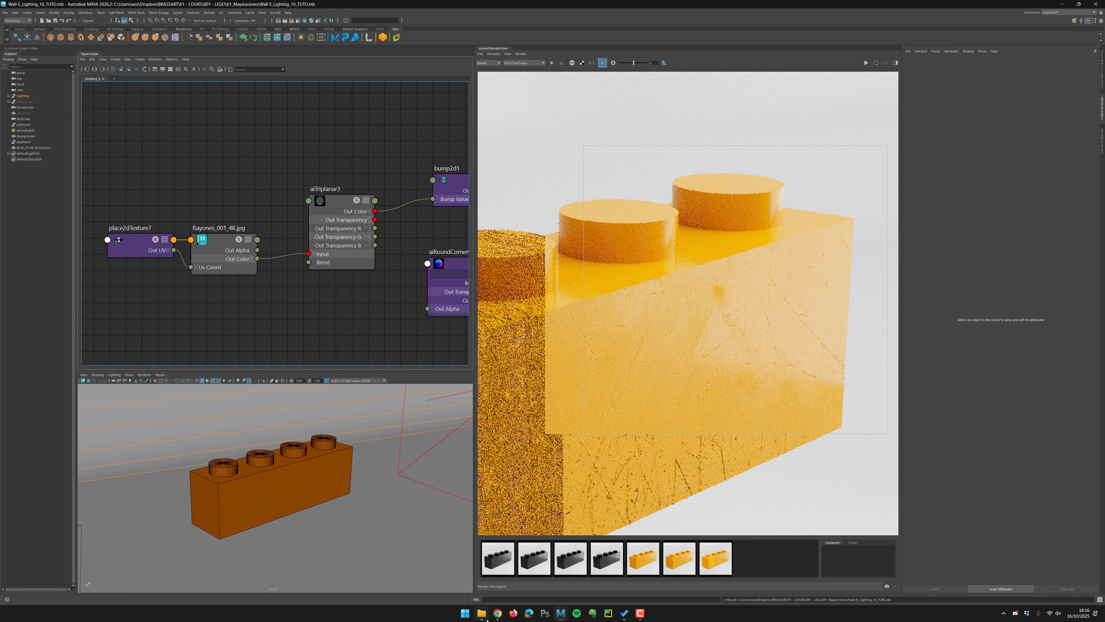
left_click(482, 614)
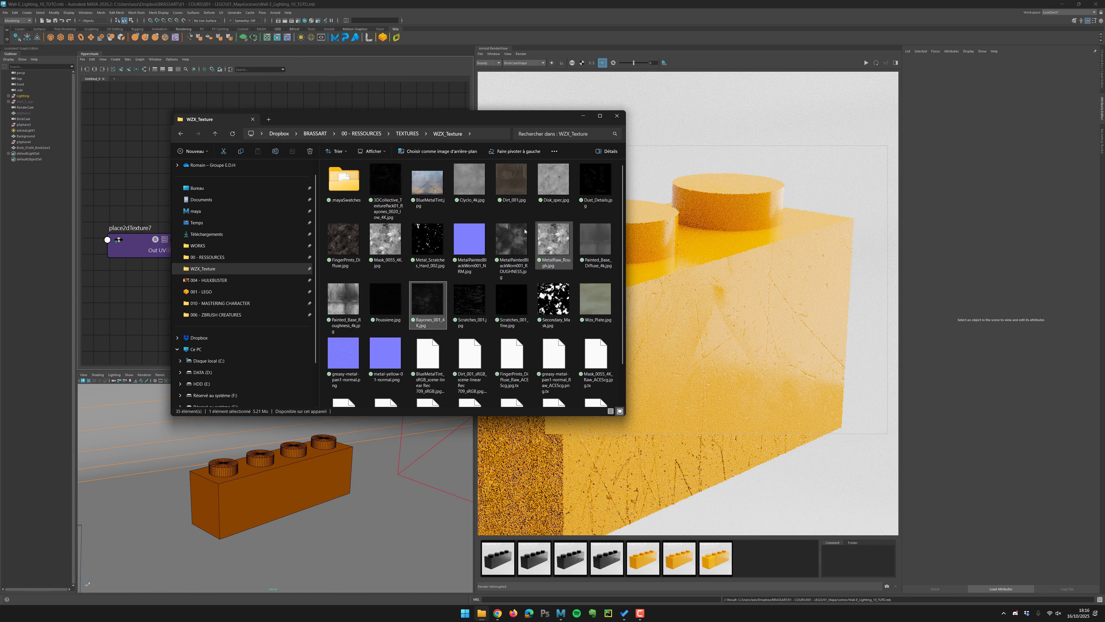
mouse_move(622, 194)
left_mouse_down()
mouse_move(622, 230)
mouse_move(622, 206)
left_mouse_up()
double_click(512, 283)
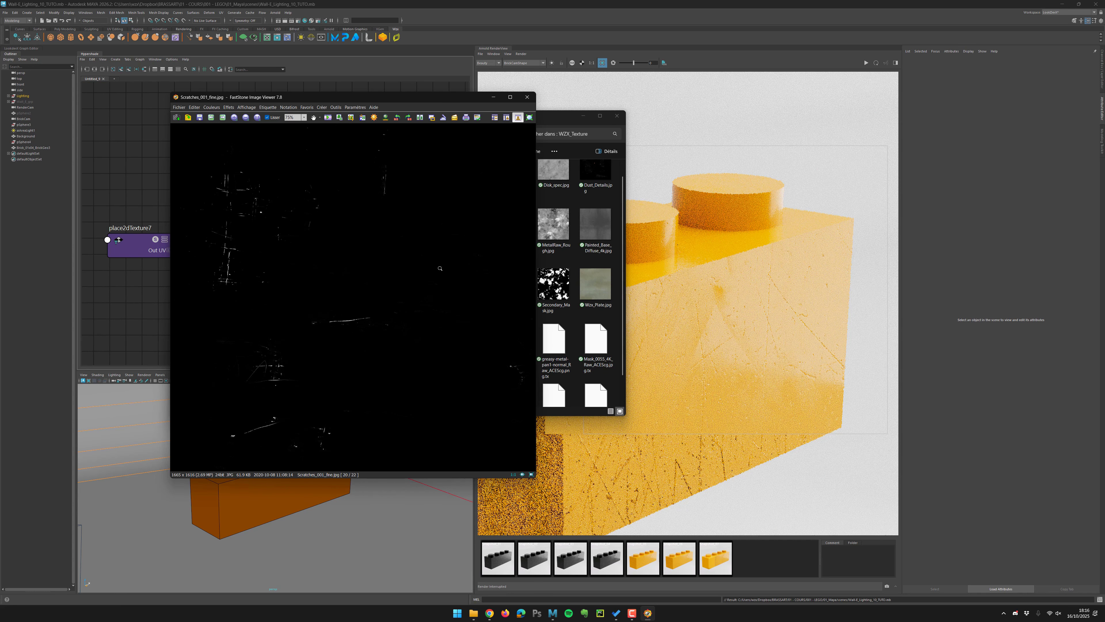
scroll(440, 269, "up", 1)
scroll(439, 269, "down", 1)
scroll(440, 269, "up", 1)
scroll(440, 268, "down", 1)
left_click_drag(400, 97, 685, 172)
double_click(384, 182)
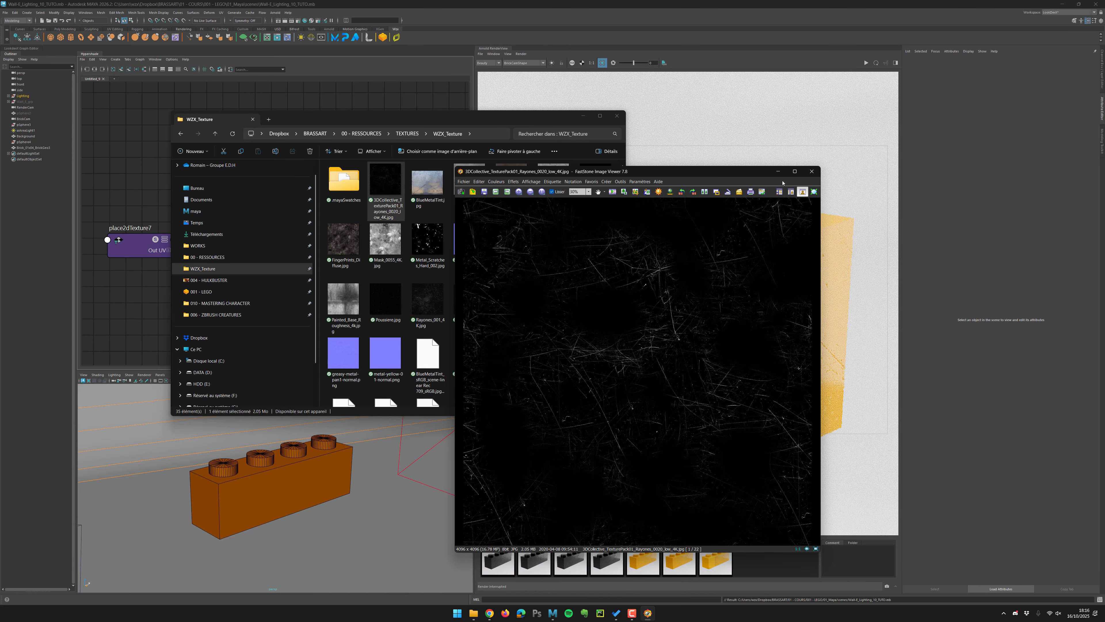
left_click(812, 171)
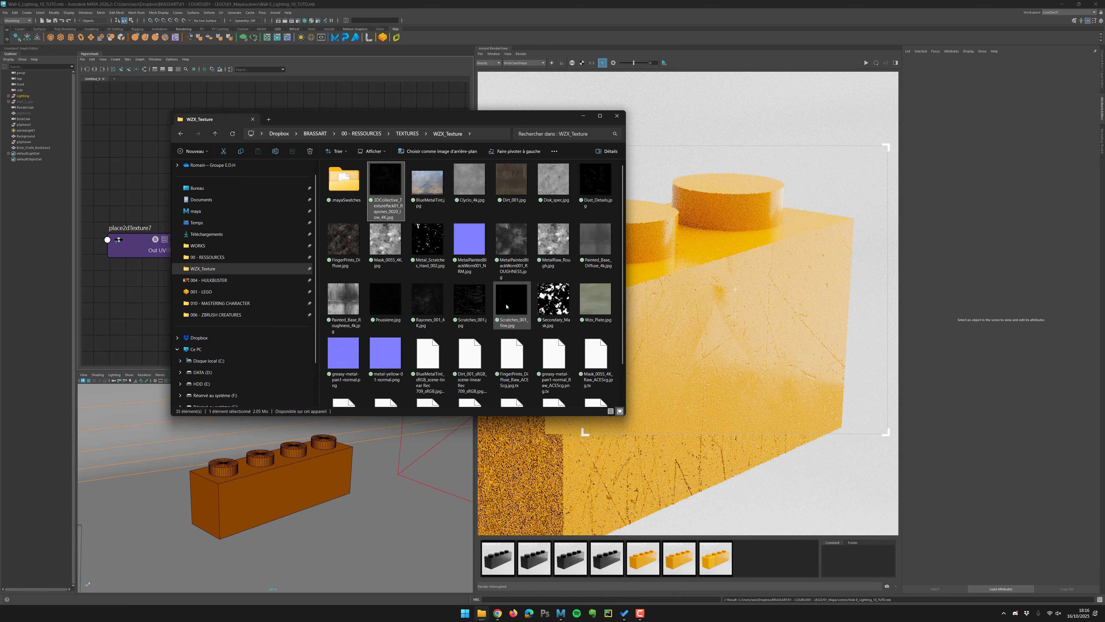
Import Scratches_001_fine.jpg into the node editor and connect its Out Color to aiTriplanar3's Input.
left_click_drag(506, 306, 130, 112)
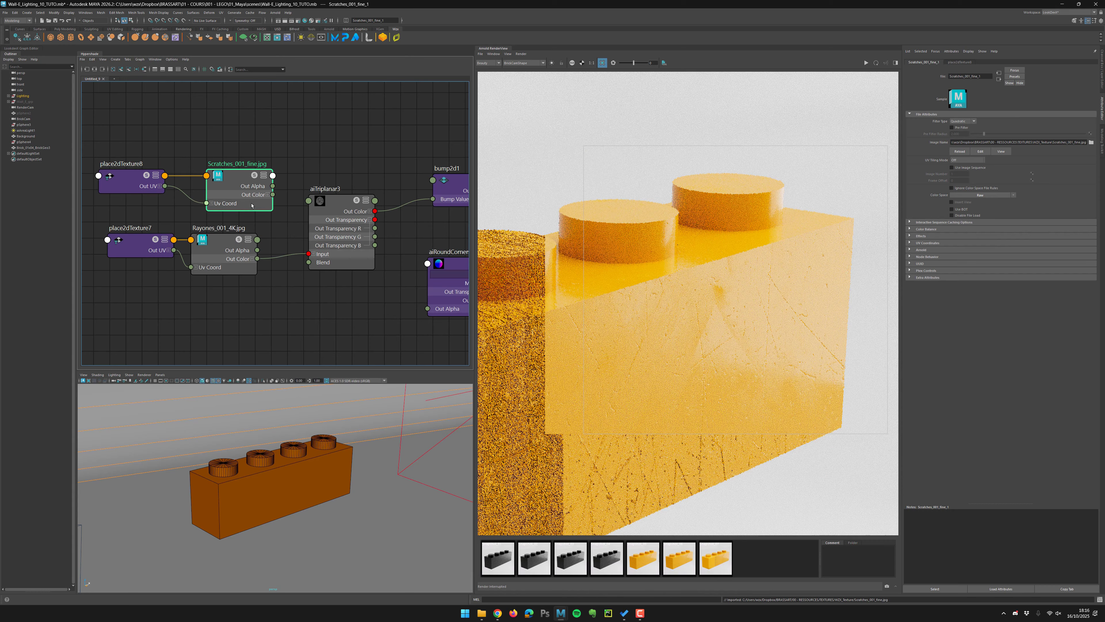
left_click_drag(252, 205, 237, 206)
scroll(255, 221, "up", 2)
left_click(269, 260)
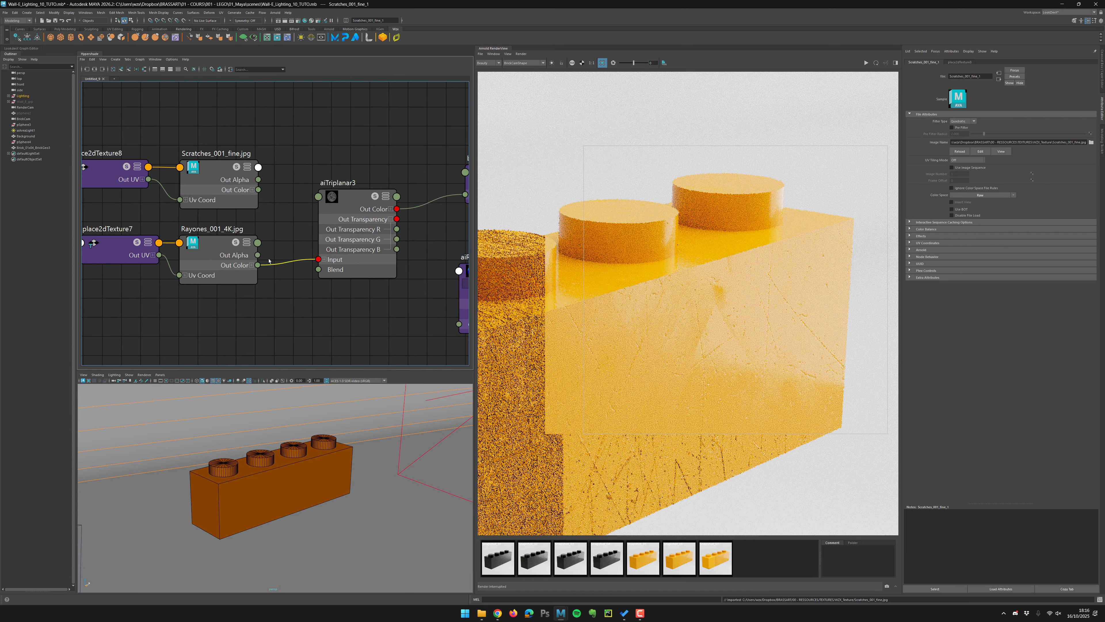
left_click(251, 265)
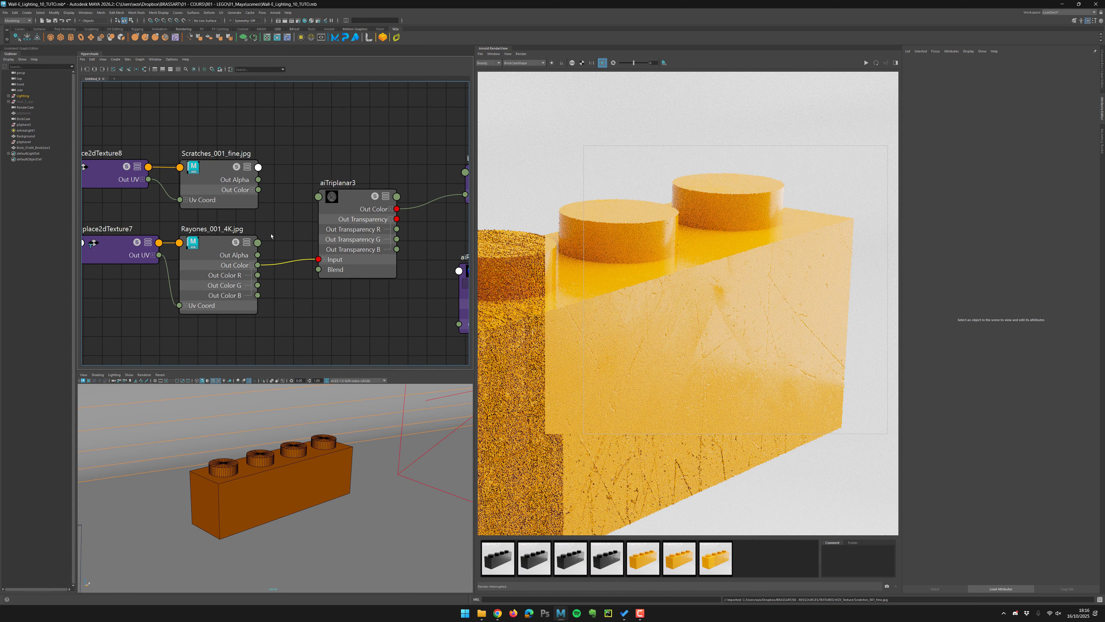
left_click_drag(258, 189, 319, 259)
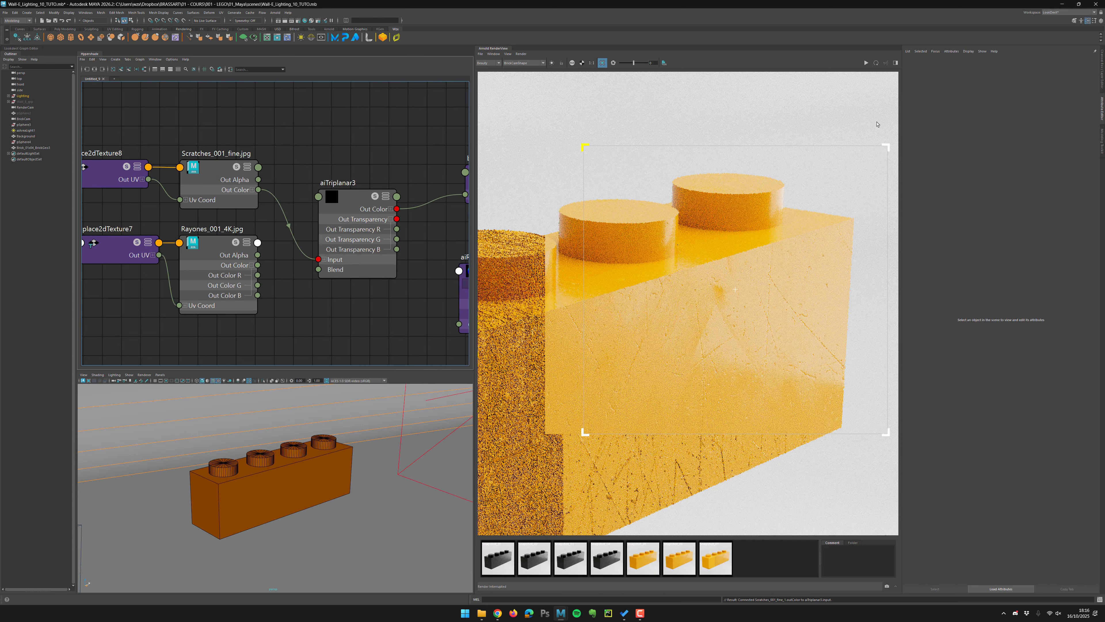
Re-render the brick and isolate the aiTriplanar3 output to preview the scratch pattern.
left_click(866, 63)
left_click_drag(741, 278, 506, 491)
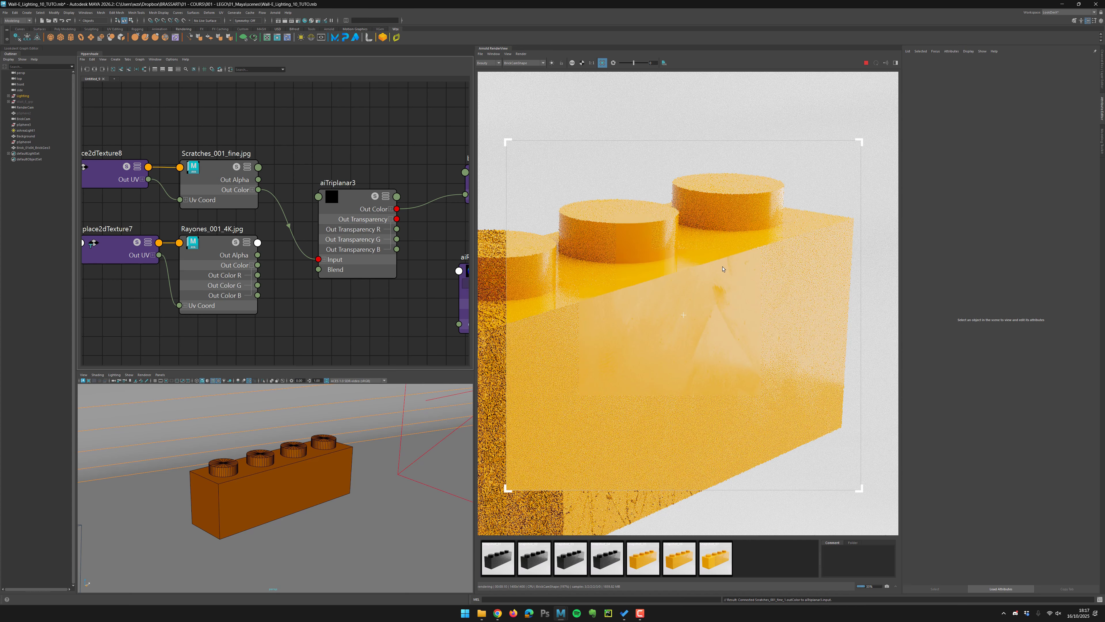
middle_click_drag(378, 152, 343, 162)
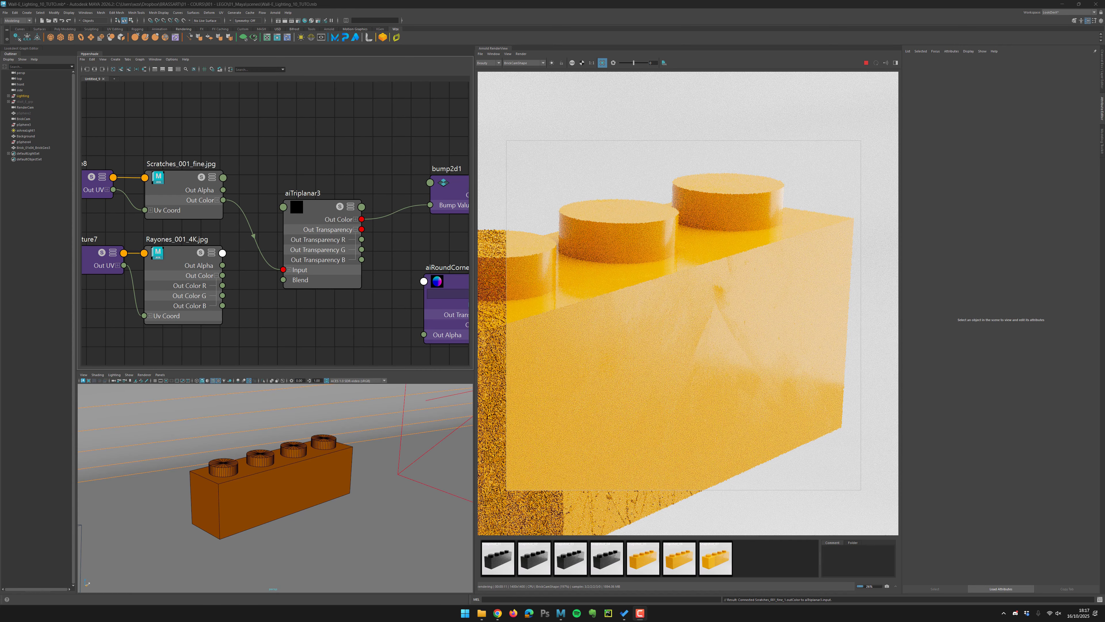
middle_click_drag(459, 191, 410, 189, "alt")
left_click(413, 185)
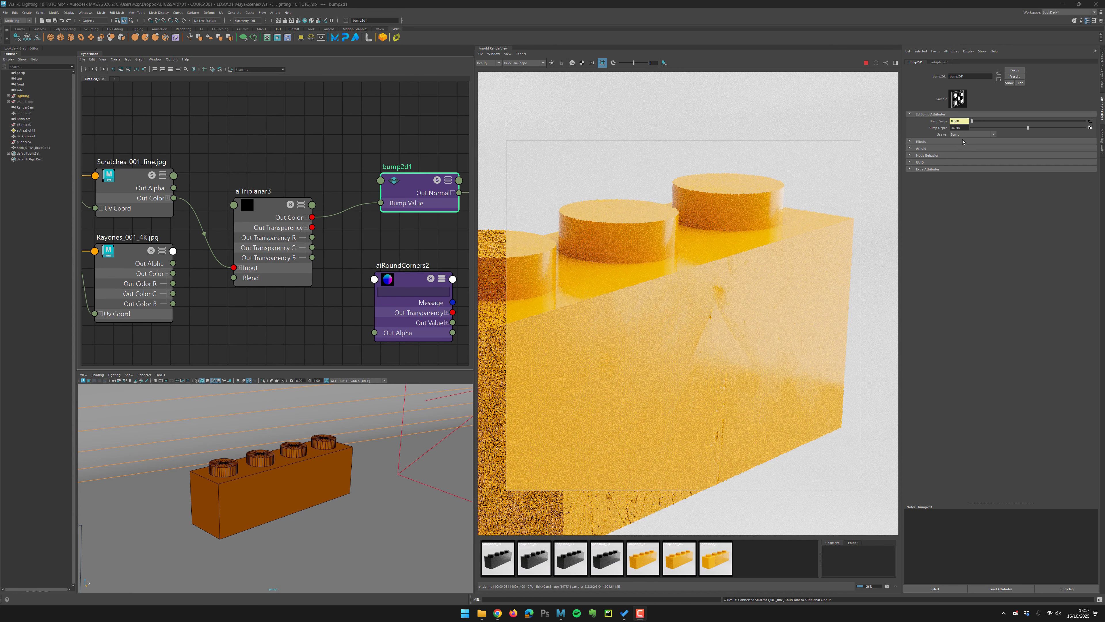
middle_click_drag(481, 302, 596, 227, "alt")
right_click_drag(596, 226, 563, 187, "alt")
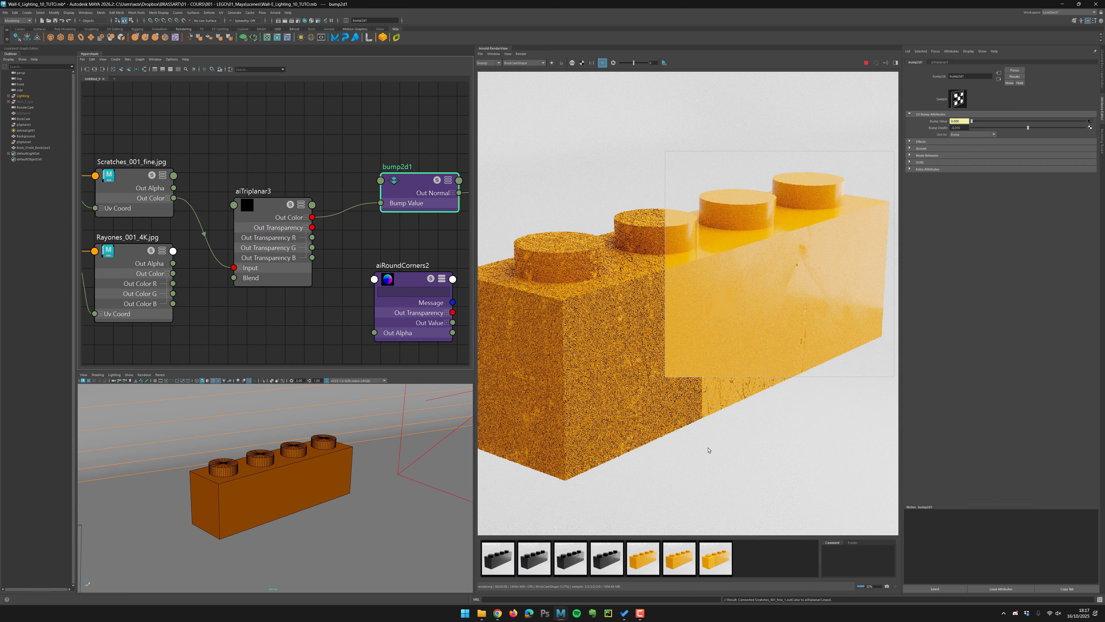
left_click_drag(514, 181, 799, 532)
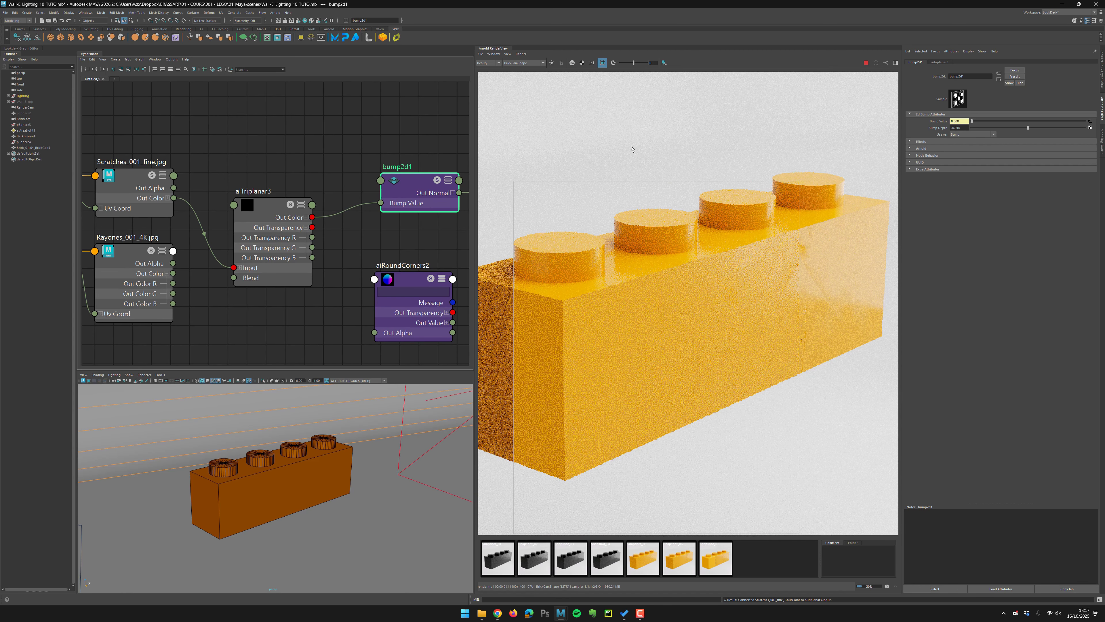
left_click_drag(610, 135, 879, 395)
left_click(279, 237)
left_click(552, 63)
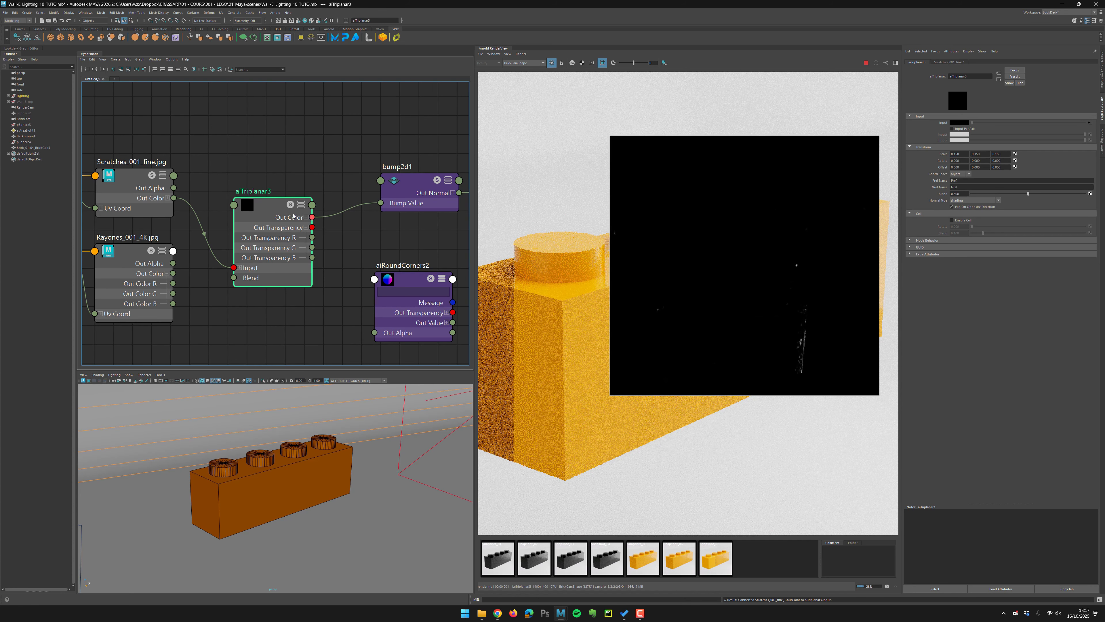
Set aiTriplanar3's scale to 0.5 on all three axes and zoom out on the render to check it.
double_click(960, 153)
type("0.5")
key("Tab")
type("0.5")
key("Tab")
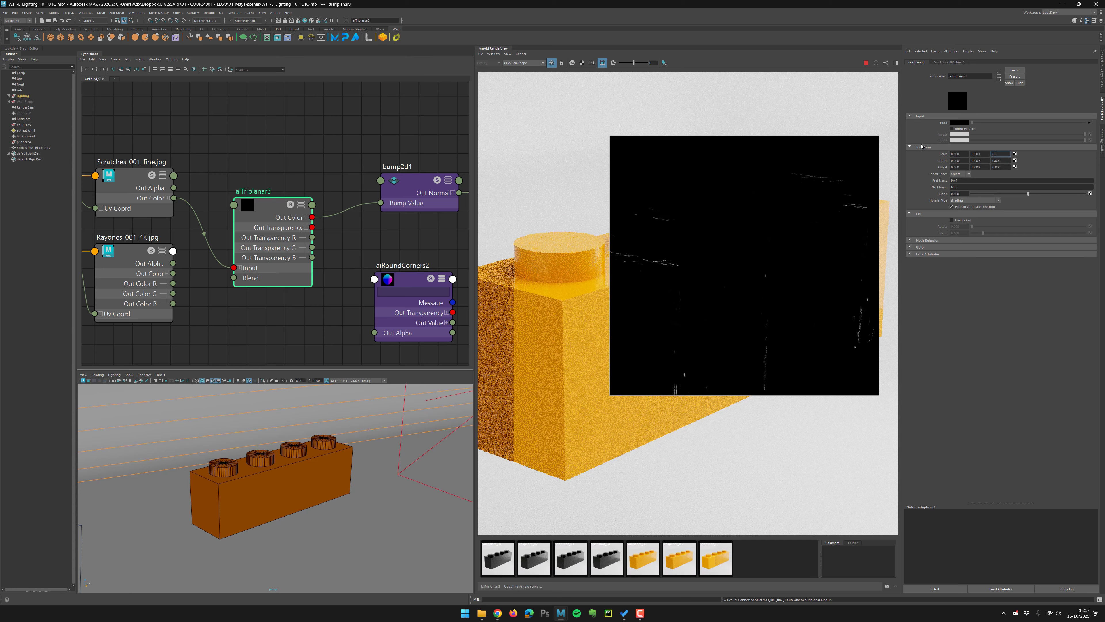
type("0.5")
key("Return")
middle_click_drag(625, 249, 673, 250)
scroll(674, 250, "down", 1)
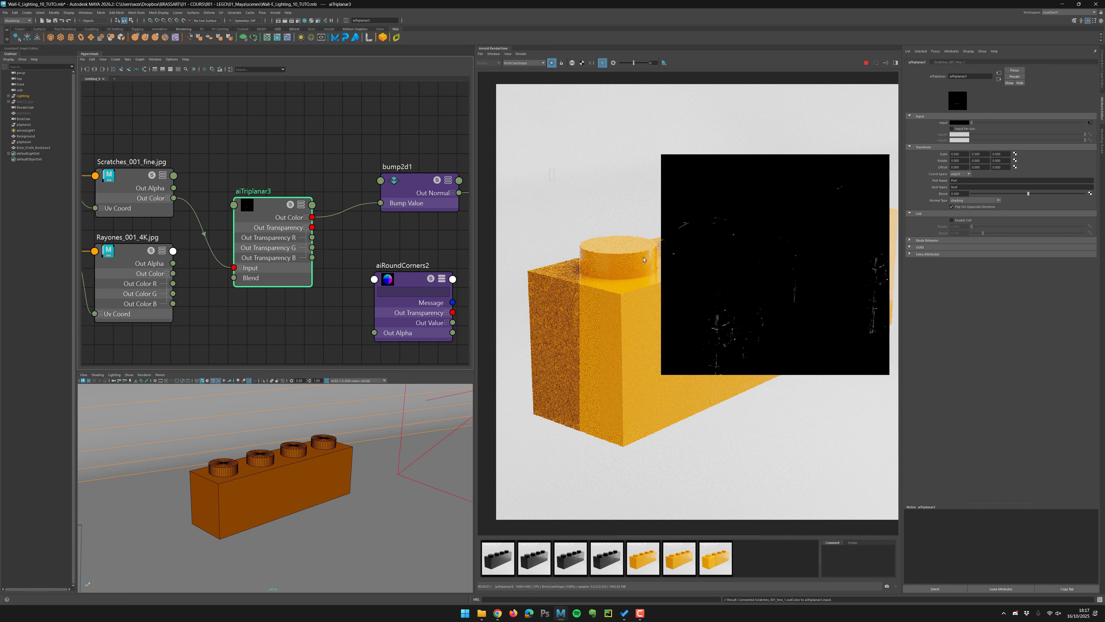
Change aiTriplanar3's scale to 0.7.
left_click_drag(549, 170, 931, 514, "shift")
middle_click_drag(758, 289, 720, 302)
double_click(967, 154)
type("0.")
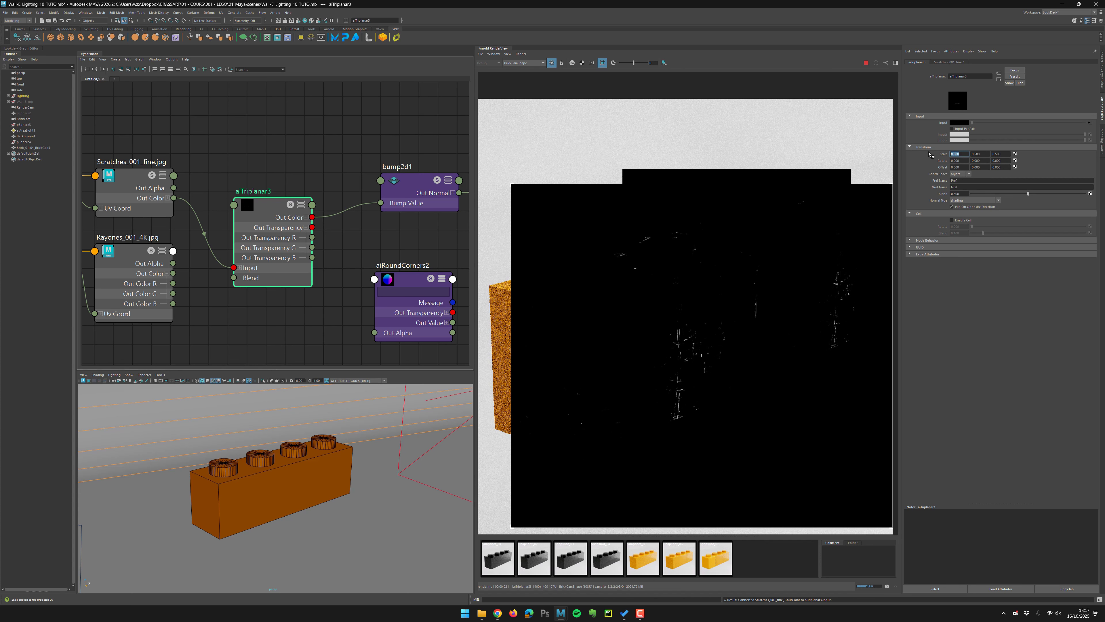
type("7")
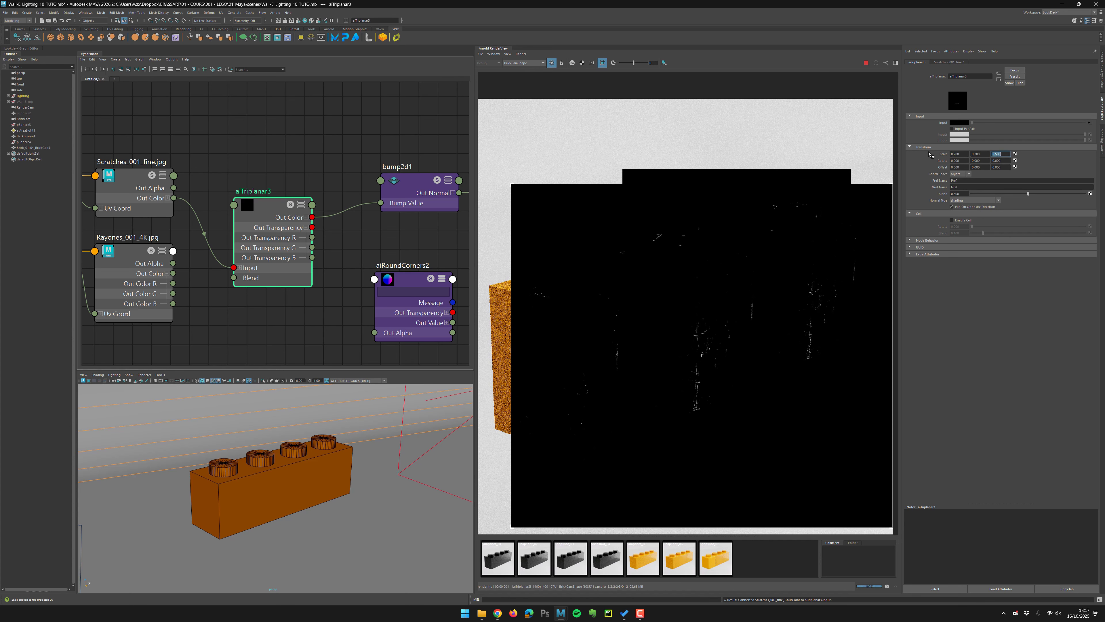
key("Return")
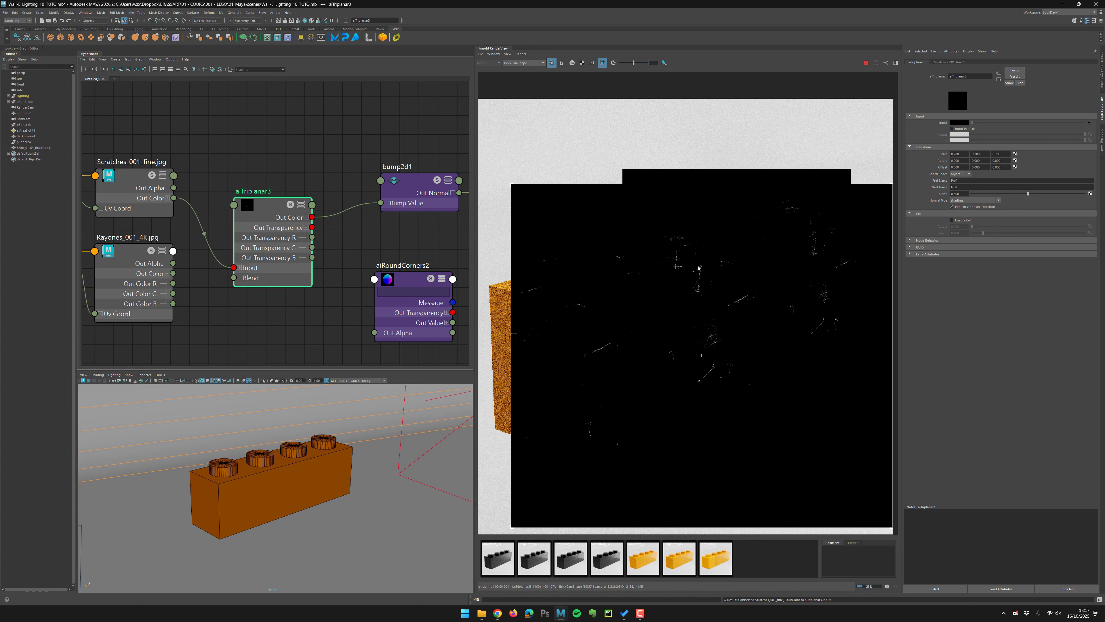
Connect Scratches_001_fine's Out Color to aiTriplanar3's Input and restart the interactive render.
scroll(698, 267, "up", 2)
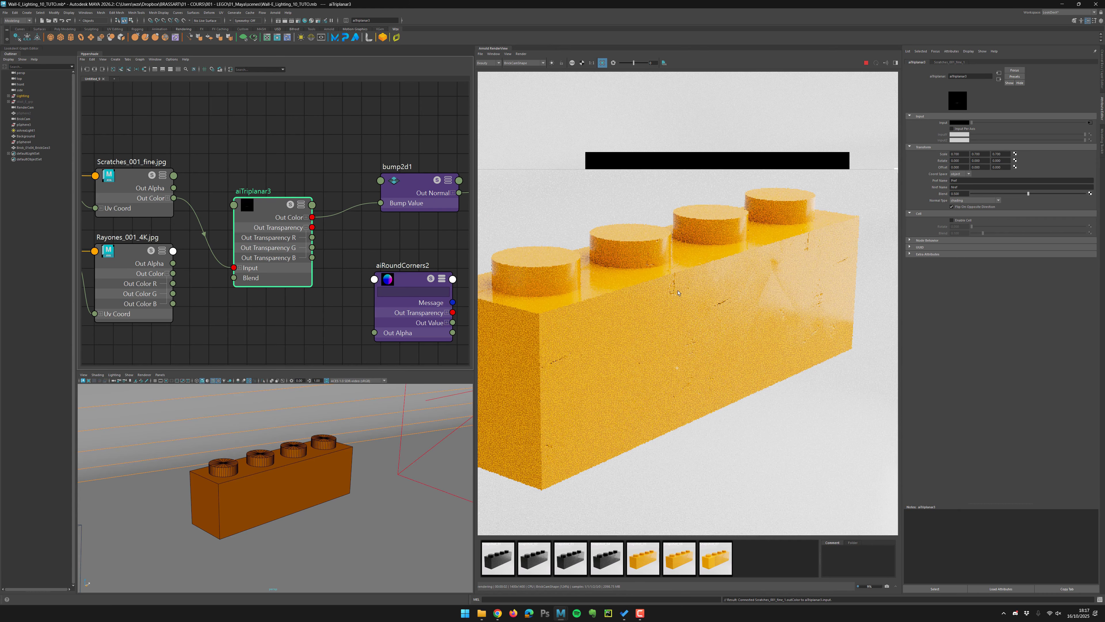
middle_click_drag(677, 289, 688, 292, "alt")
right_click_drag(688, 291, 648, 296, "alt")
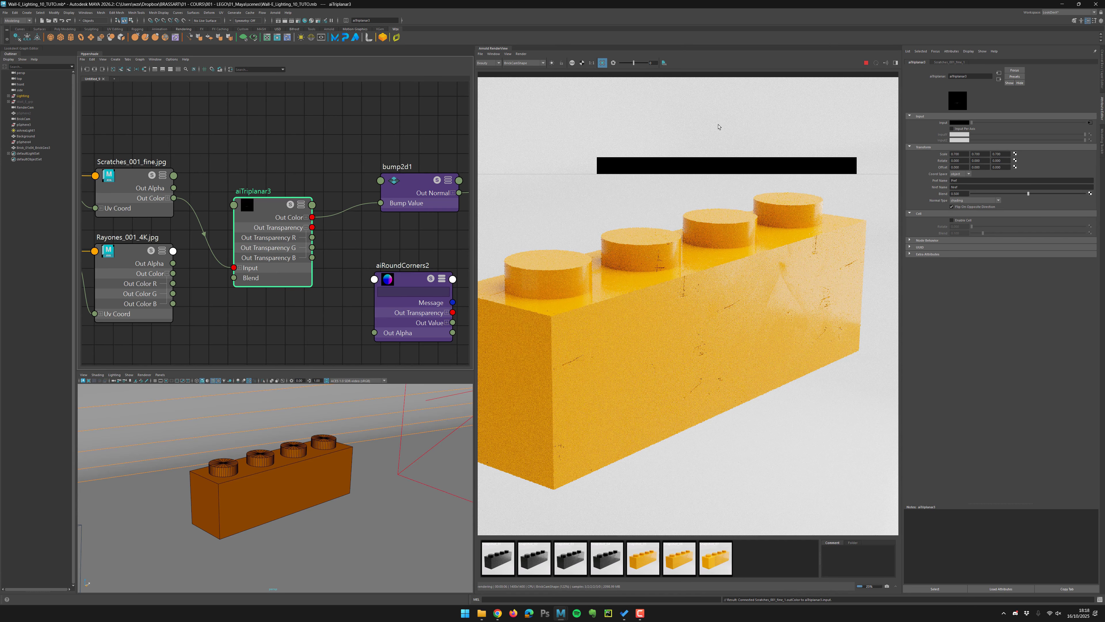
left_click(866, 62)
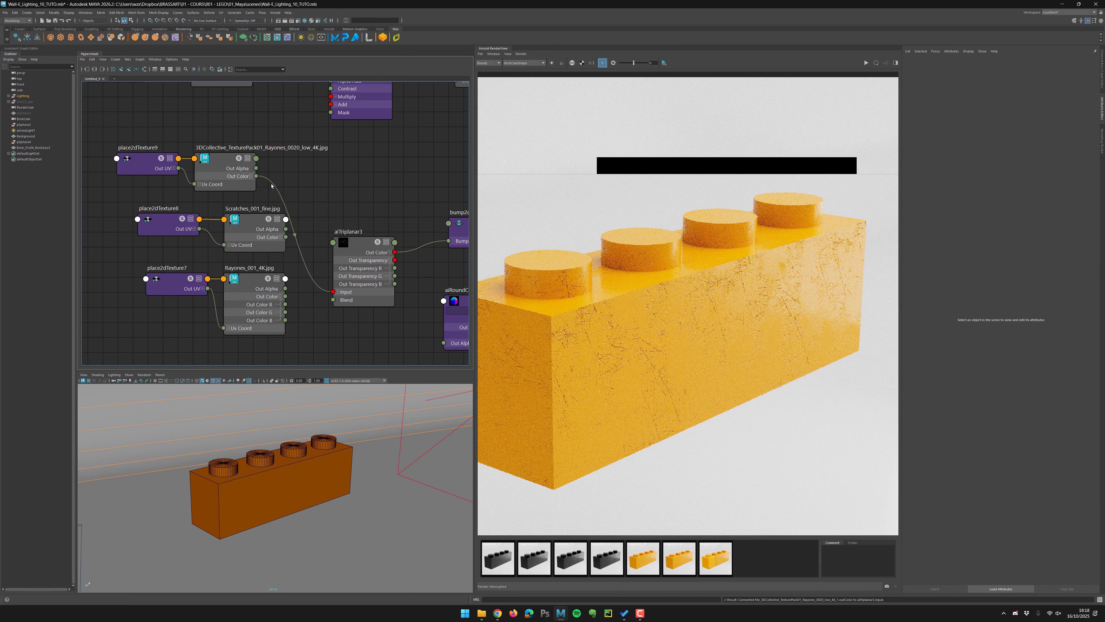
left_click_drag(285, 237, 332, 292)
left_click(865, 63)
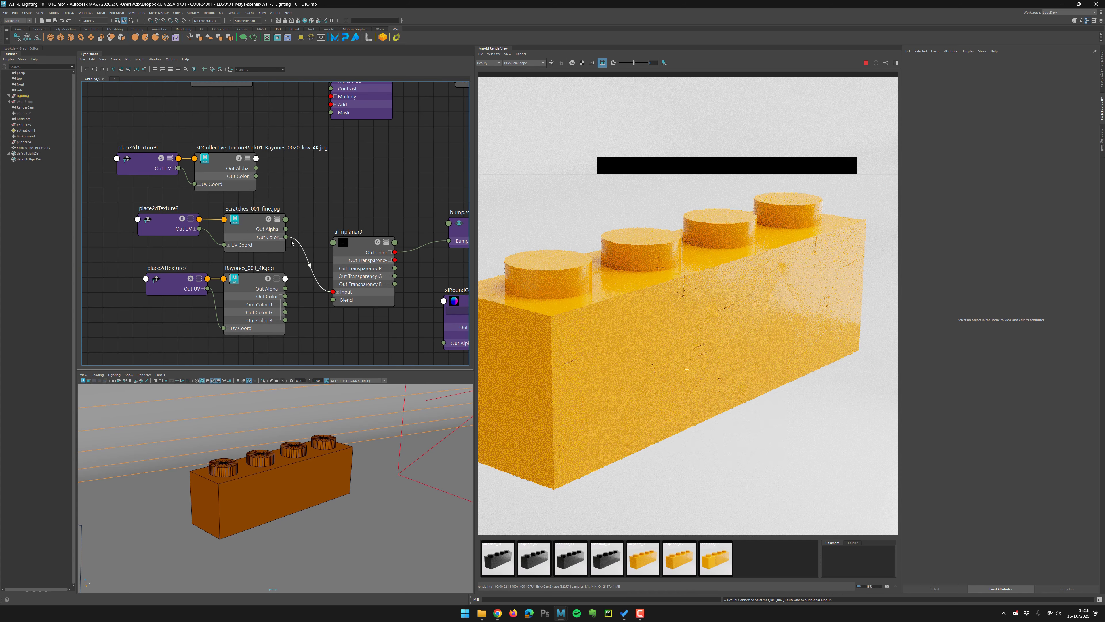
Set aiTriplanar3's scale to 1 on the first two axes and re-render the brick.
left_click(354, 239)
left_click_drag(960, 154, 920, 149)
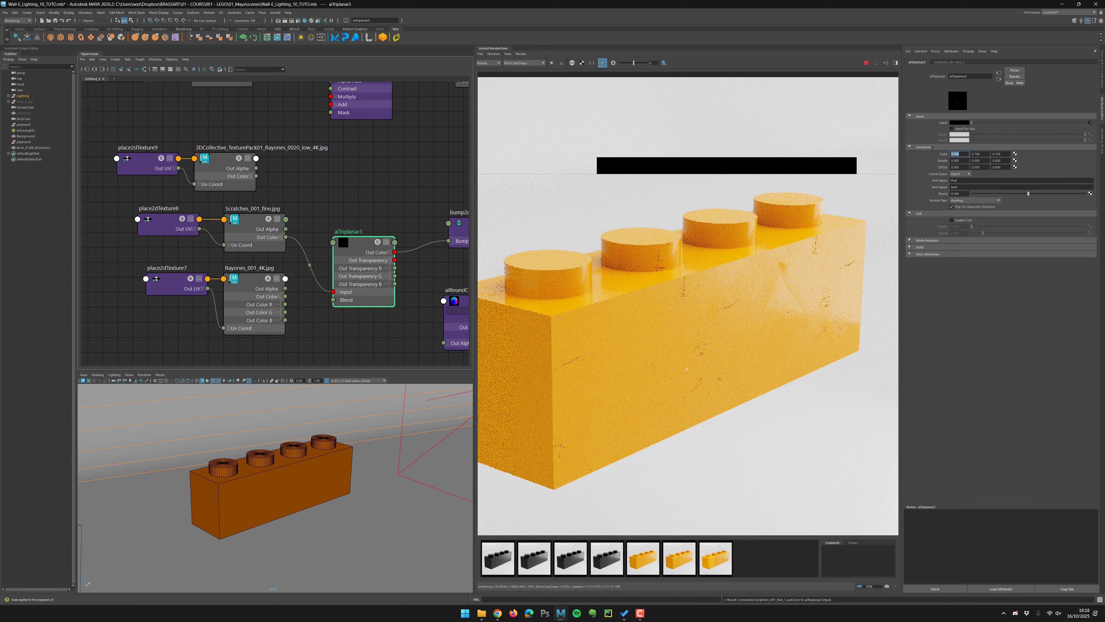
type("1")
key("Tab")
type("1")
key("Tab")
type("1")
key("Return")
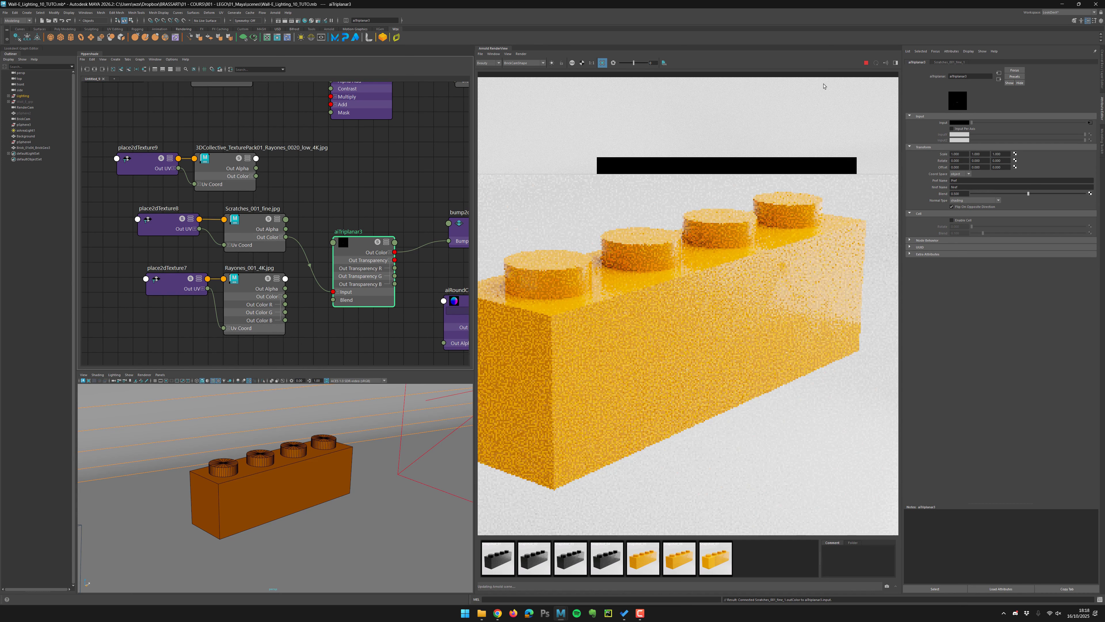
left_click(866, 63)
Set bump2d1's Bump Depth to 5 and re-render the brick.
middle_click_drag(395, 198, 326, 193, "alt")
left_click(410, 225)
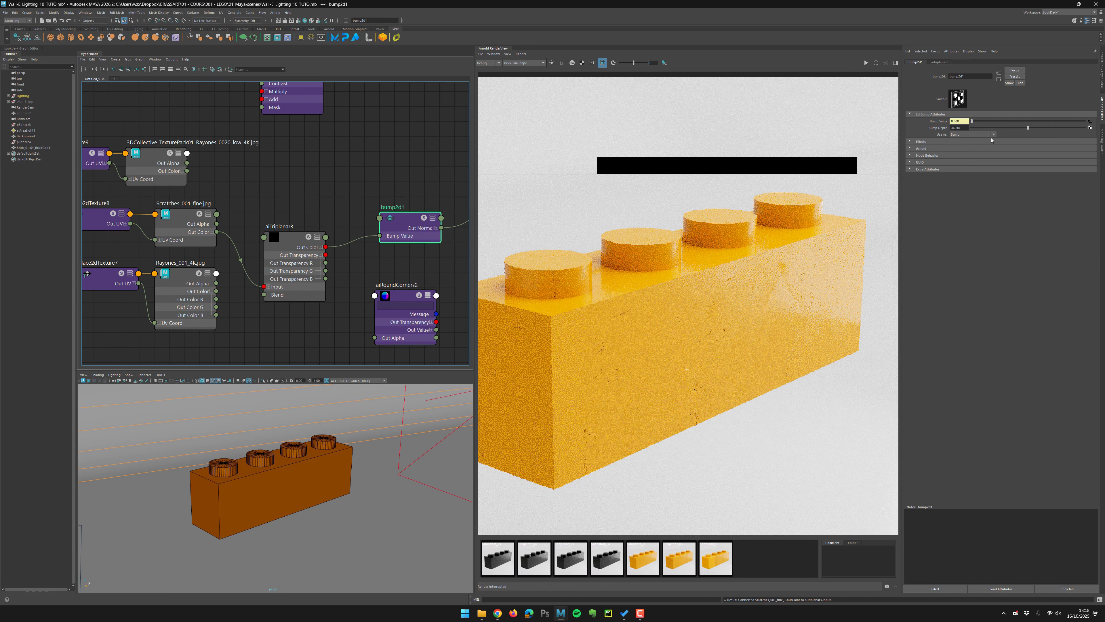
left_click_drag(959, 128, 986, 125)
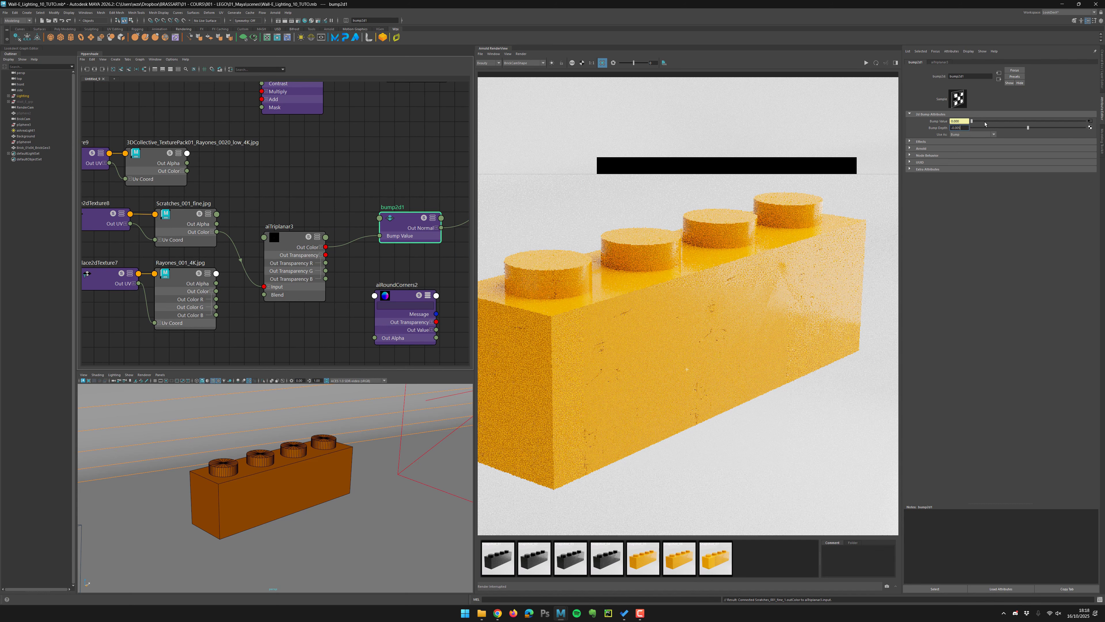
type("5")
key("Return")
left_click(866, 62)
Rearrange the texture and triplanar nodes in the node editor.
middle_click_drag(702, 278, 680, 283)
left_click(867, 63)
middle_click_drag(332, 216, 320, 212, "alt")
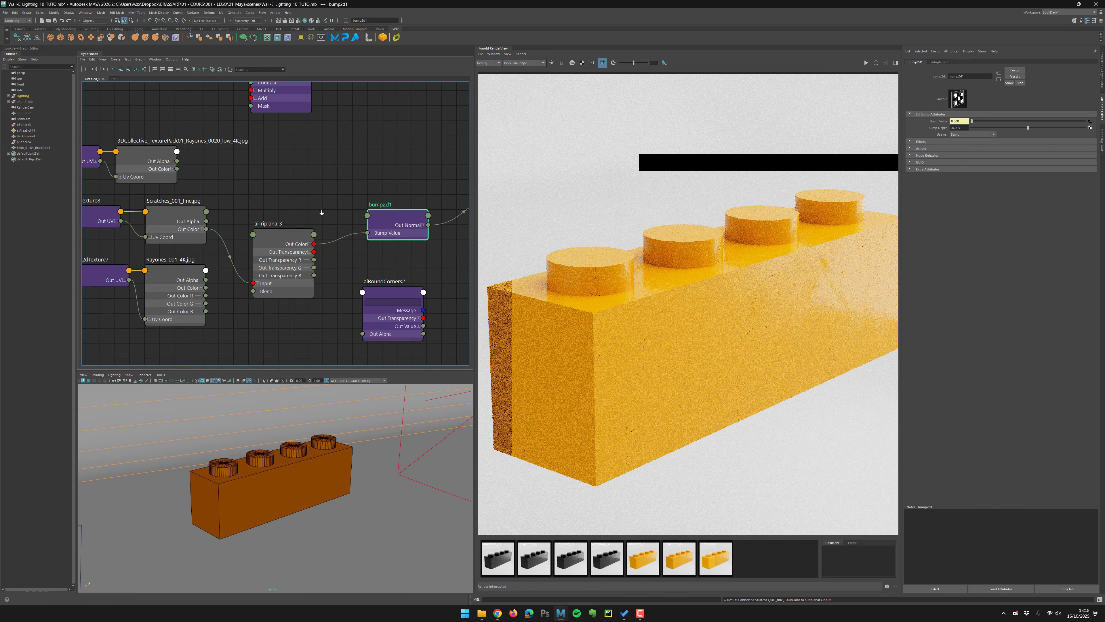
right_click_drag(320, 212, 284, 202, "alt")
middle_click_drag(283, 203, 338, 199, "alt")
left_click_drag(318, 143, 187, 304)
left_click_drag(248, 292, 203, 306)
left_click(281, 276)
middle_click_drag(343, 244, 251, 245, "alt")
left_click(350, 213)
Preview Dust_Details.jpg from the WZX_Texture folder and import it into the node editor.
left_click(482, 614)
double_click(596, 180)
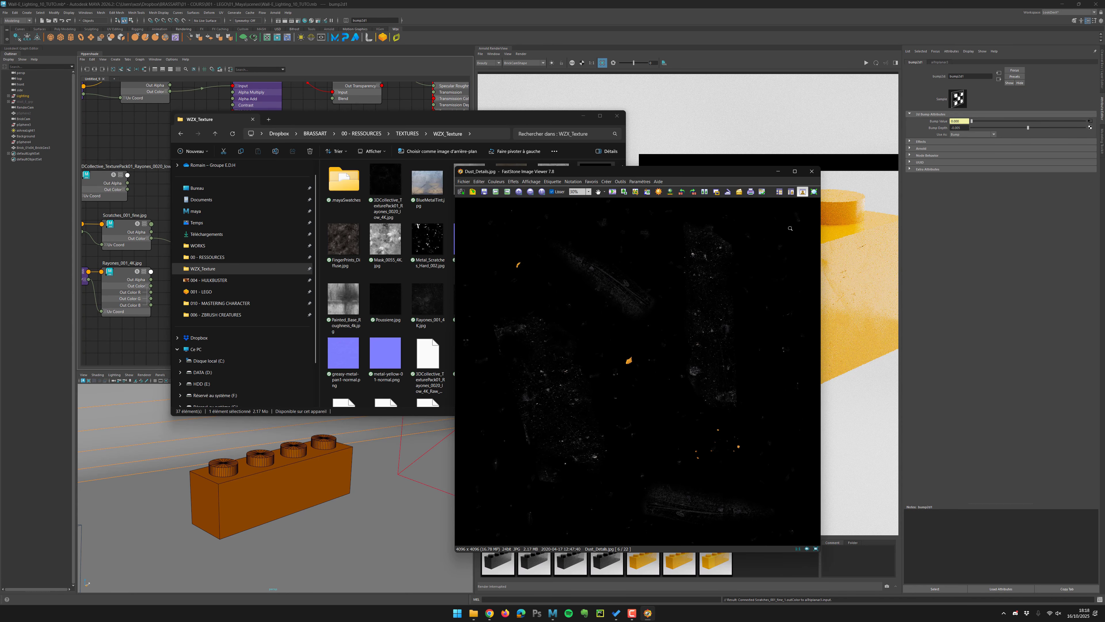
left_click(813, 172)
left_click_drag(596, 181, 122, 147)
left_click(127, 140)
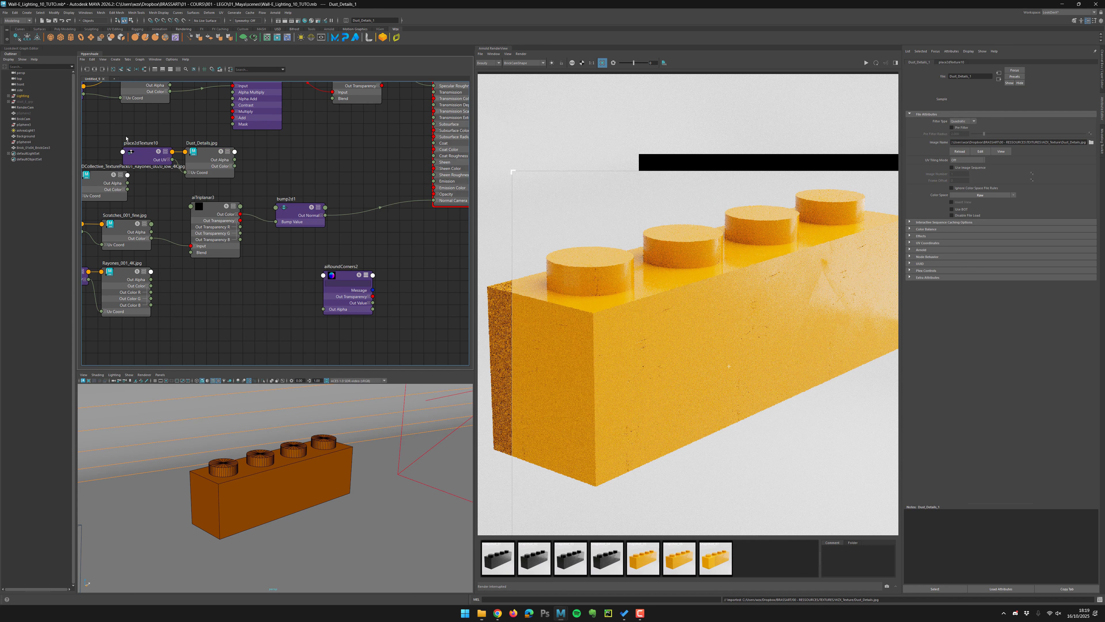
Connect a place2dTexture node to Dust_Details and its Out Color to aiTriplanar3's Input, then re-render.
middle_click_drag(161, 142, 230, 150, "alt")
middle_click_drag(230, 150, 234, 153, "alt")
left_click_drag(218, 162, 156, 150)
left_click_drag(280, 162, 225, 156)
left_click_drag(253, 171, 265, 257)
left_click(866, 63)
scroll(672, 299, "up", 1)
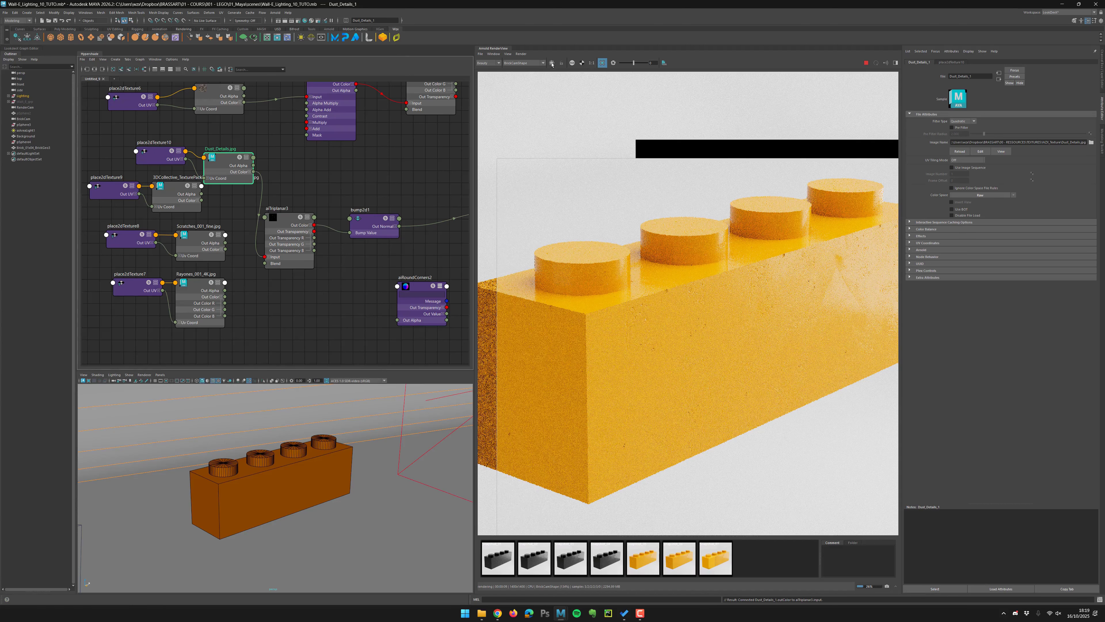
Isolate the aiTriplanar3 output to preview the dust pattern, then return to the full render.
left_click(552, 63)
left_click(290, 225)
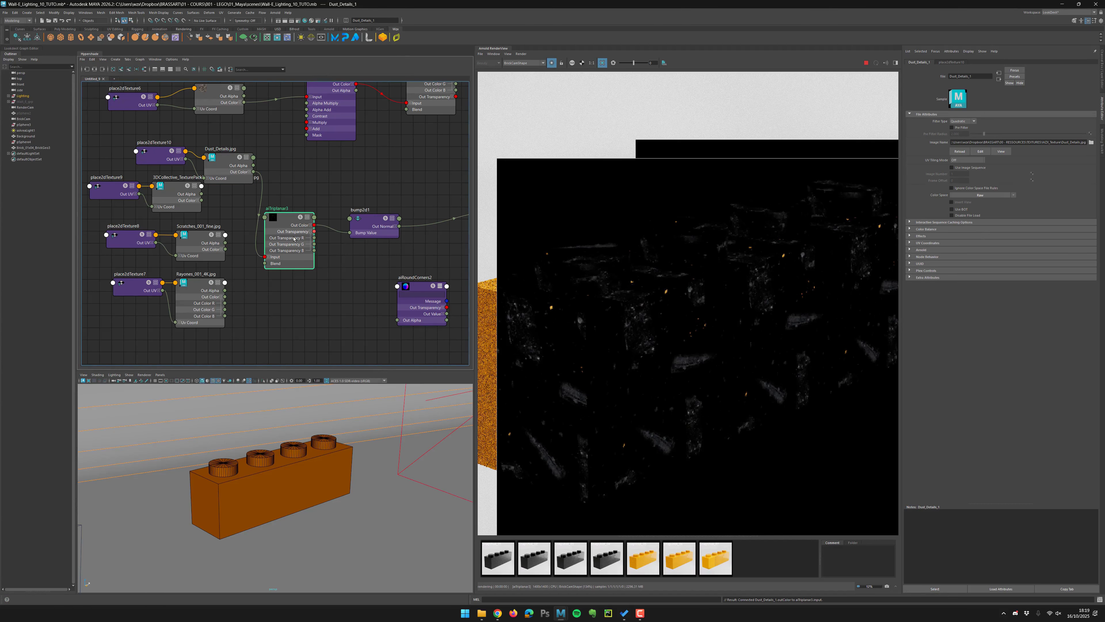
left_click(552, 63)
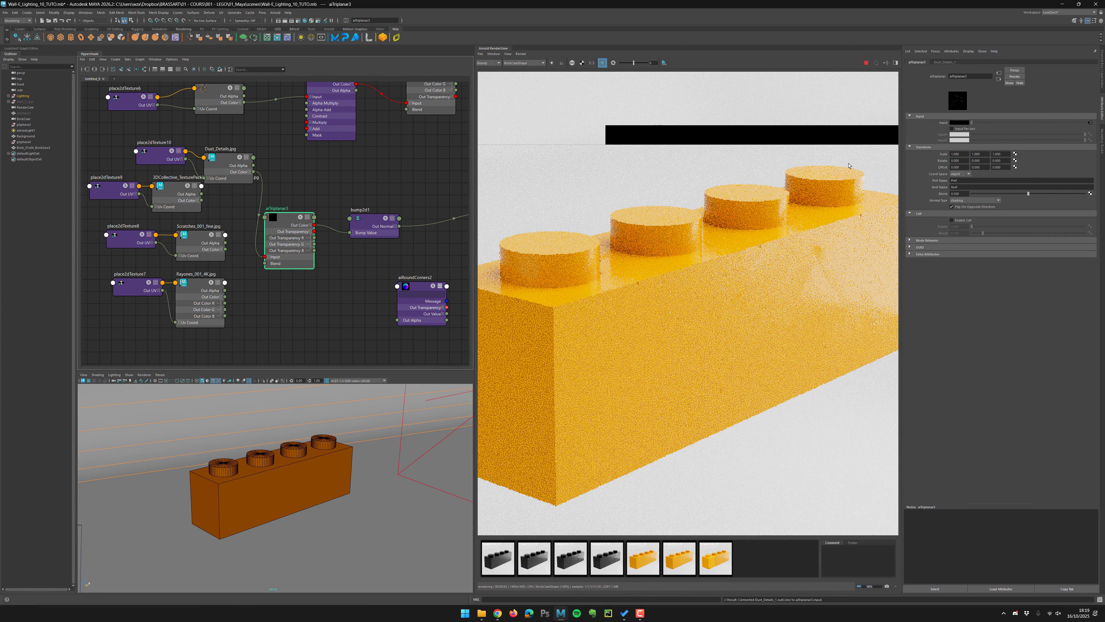
scroll(848, 166, "up", 4)
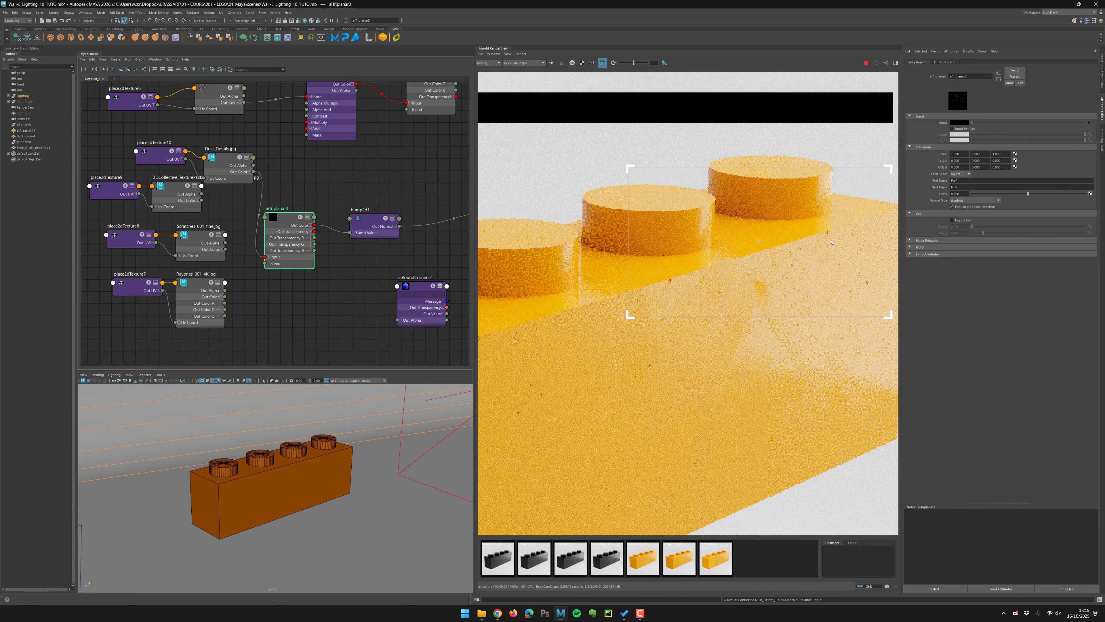
left_click(866, 63)
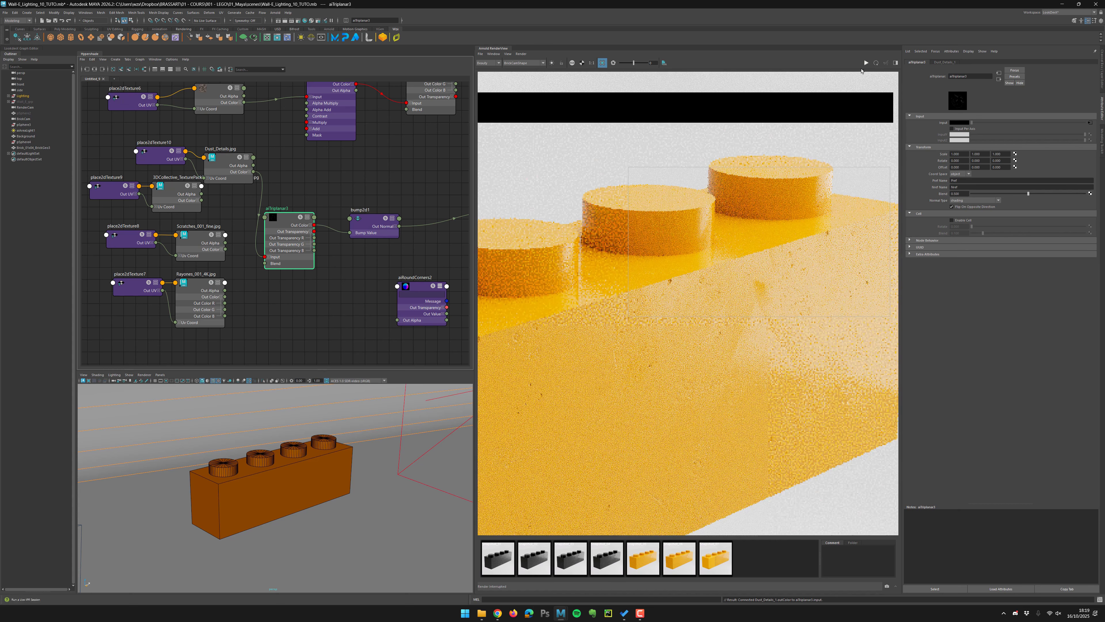
Set bump2d1's Bump Depth to 3.
middle_click_drag(366, 182, 357, 174, "alt")
left_click(364, 213)
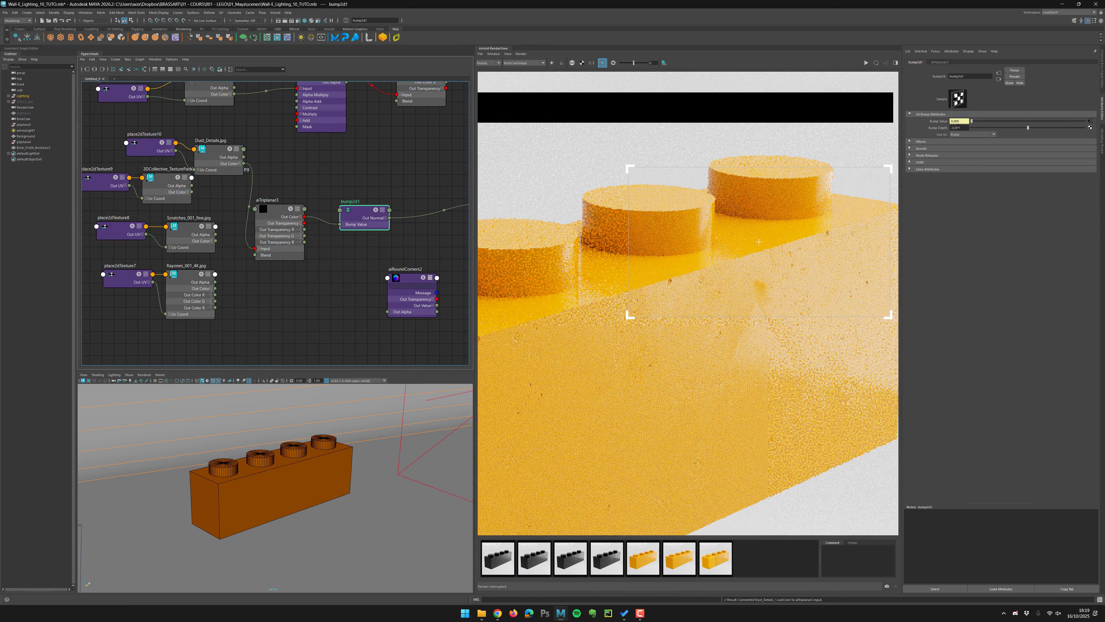
left_click_drag(959, 128, 977, 132)
type("3")
key("Return")
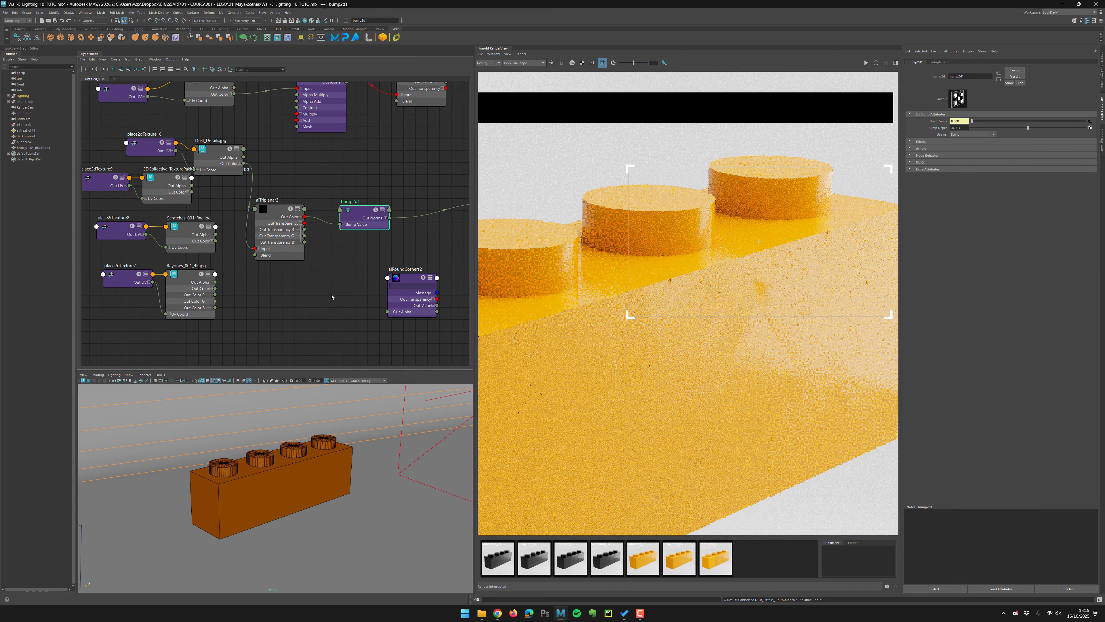
Route bump2d1's Out Normal into aiRoundCorners2's Normal and its Out Value into the shader's Normal Camera.
key("f")
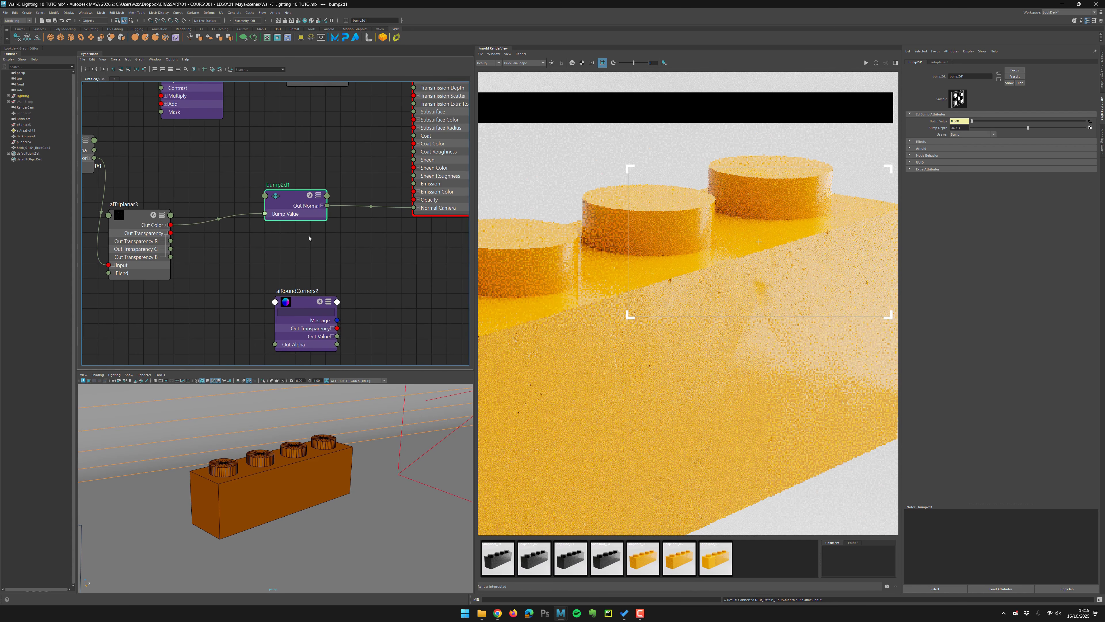
left_click(304, 313)
key("f")
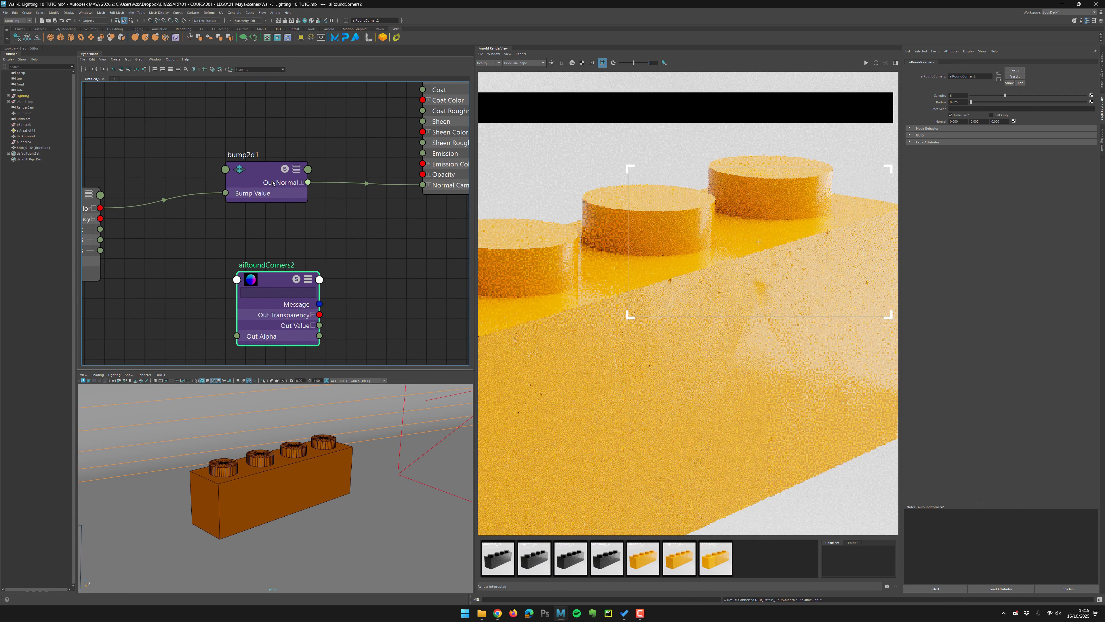
left_click_drag(261, 169, 243, 185)
left_click_drag(287, 272, 353, 242)
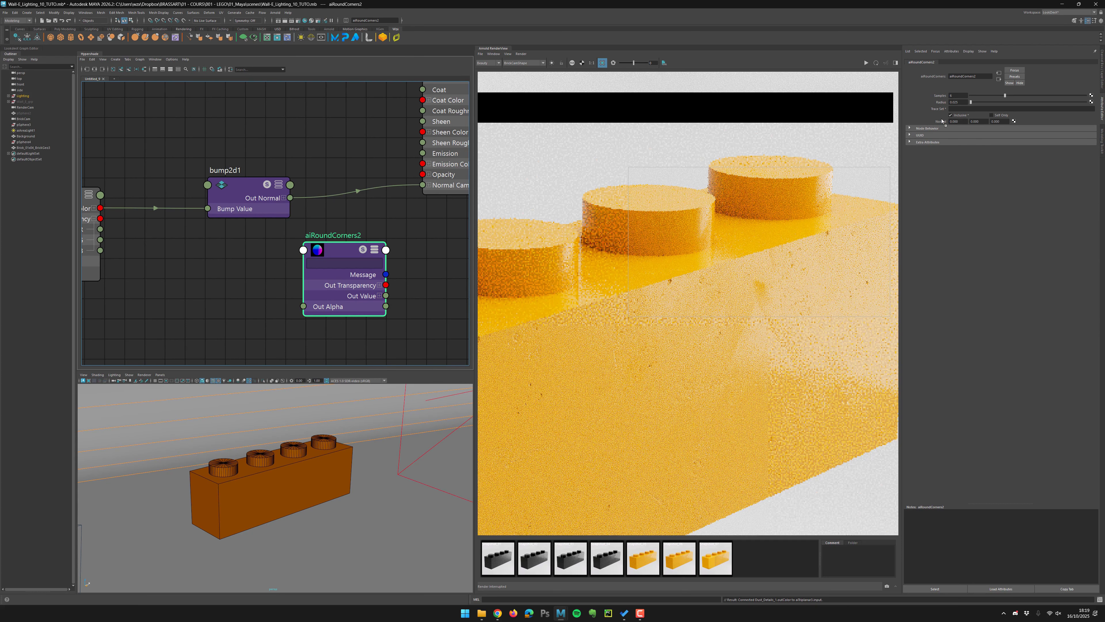
middle_click_drag(942, 121, 943, 123)
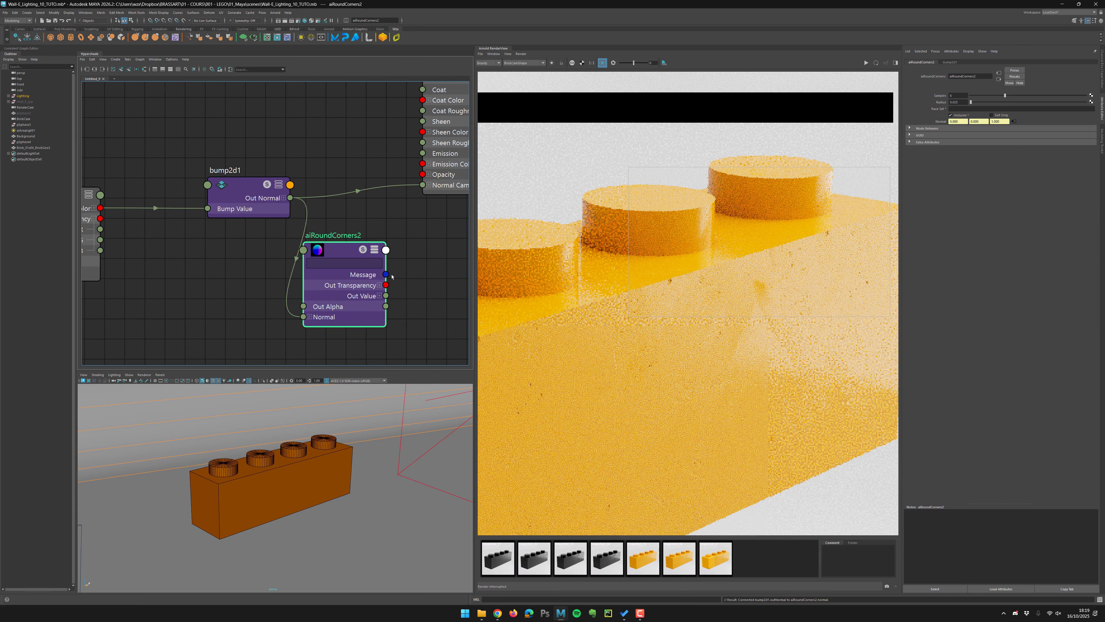
left_click_drag(386, 296, 415, 281)
left_click_drag(421, 187, 422, 186)
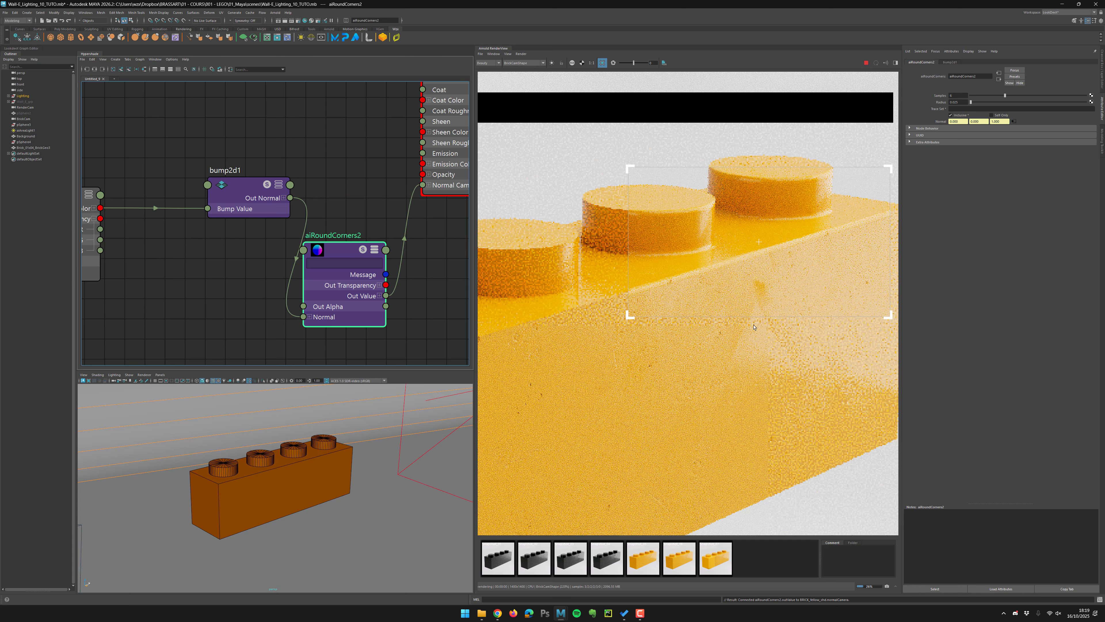
Inspect the re-rendered brick close up and keep a snapshot of the render.
left_click(721, 551)
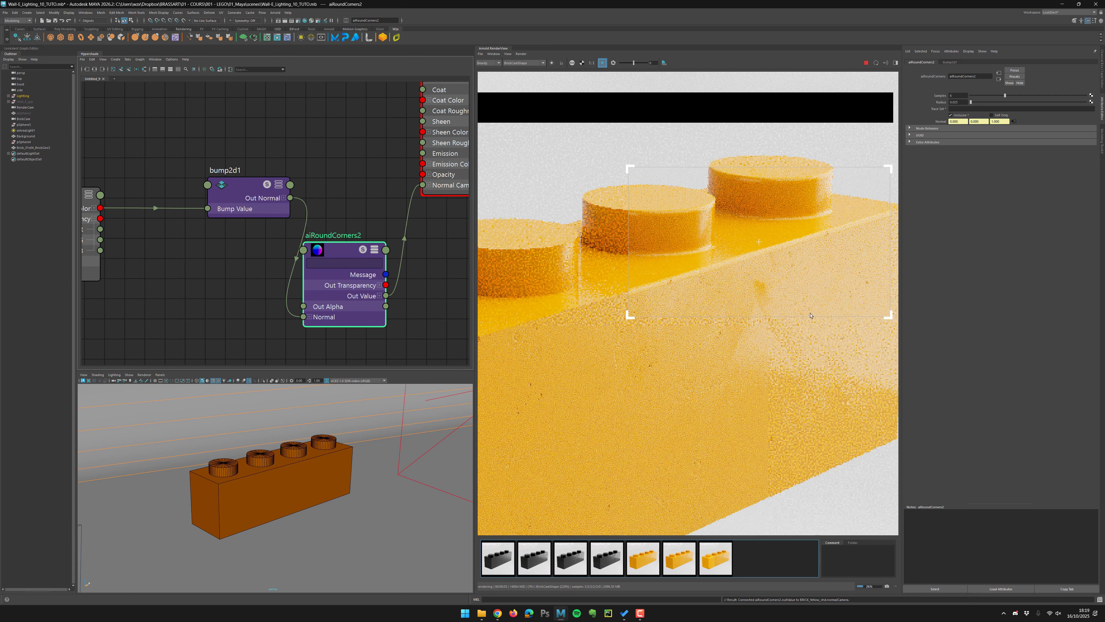
scroll(672, 289, "down", 1)
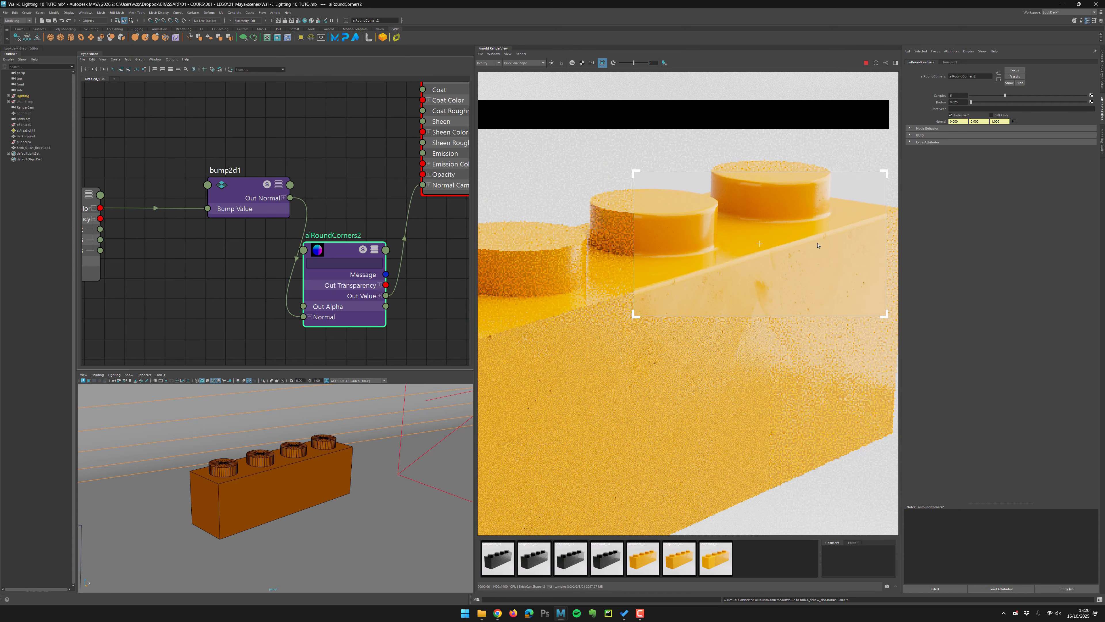
scroll(729, 238, "down", 2)
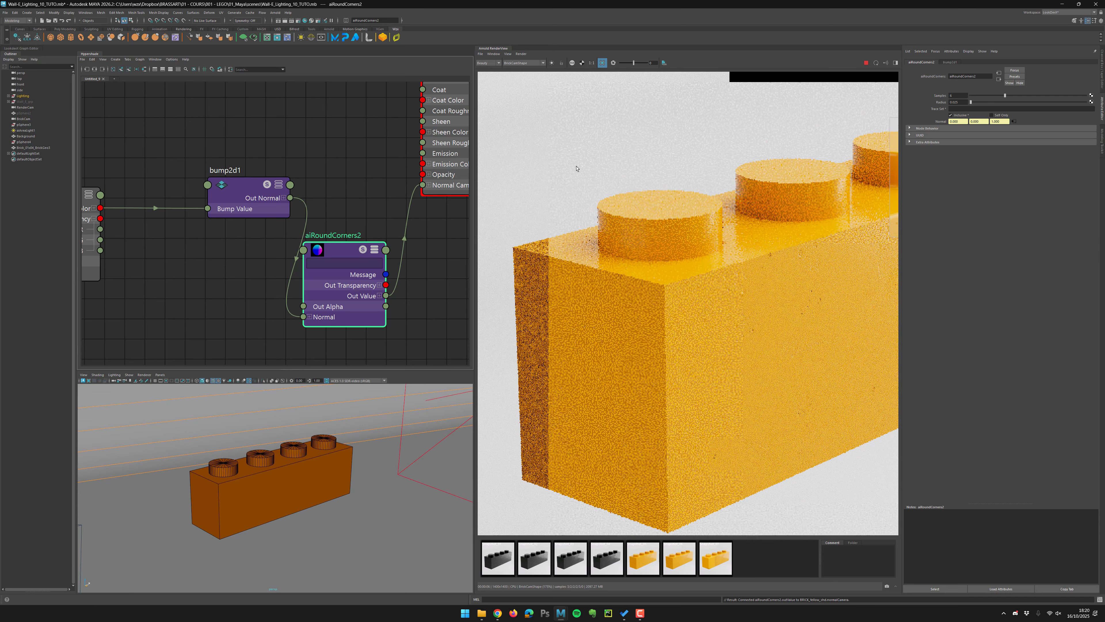
left_click_drag(577, 166, 792, 347)
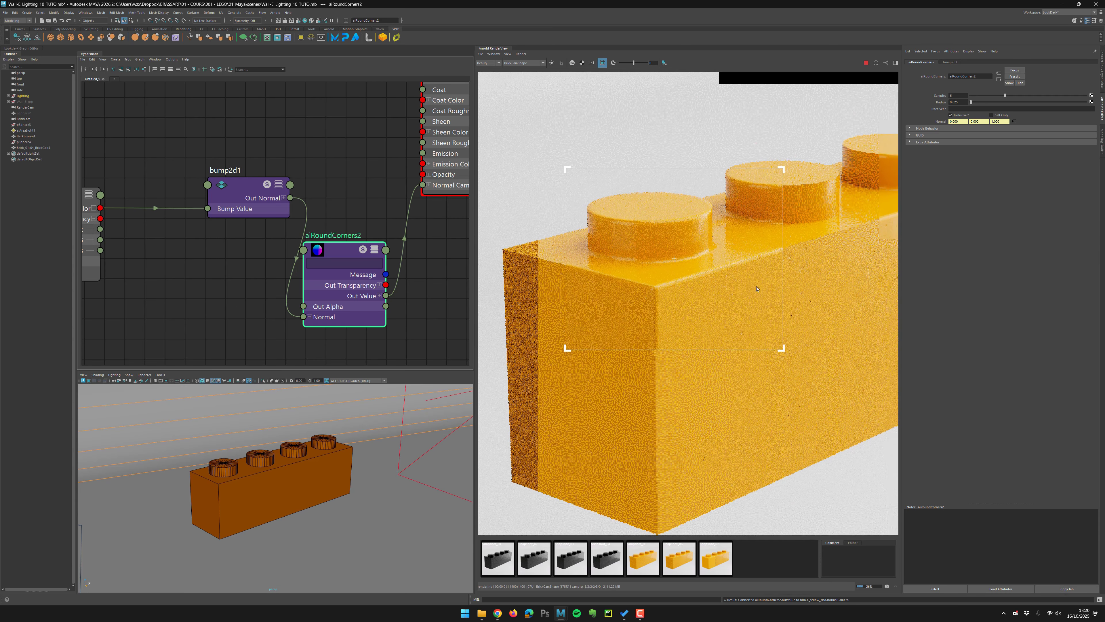
scroll(758, 297, "down", 2)
middle_click_drag(774, 304, 753, 295)
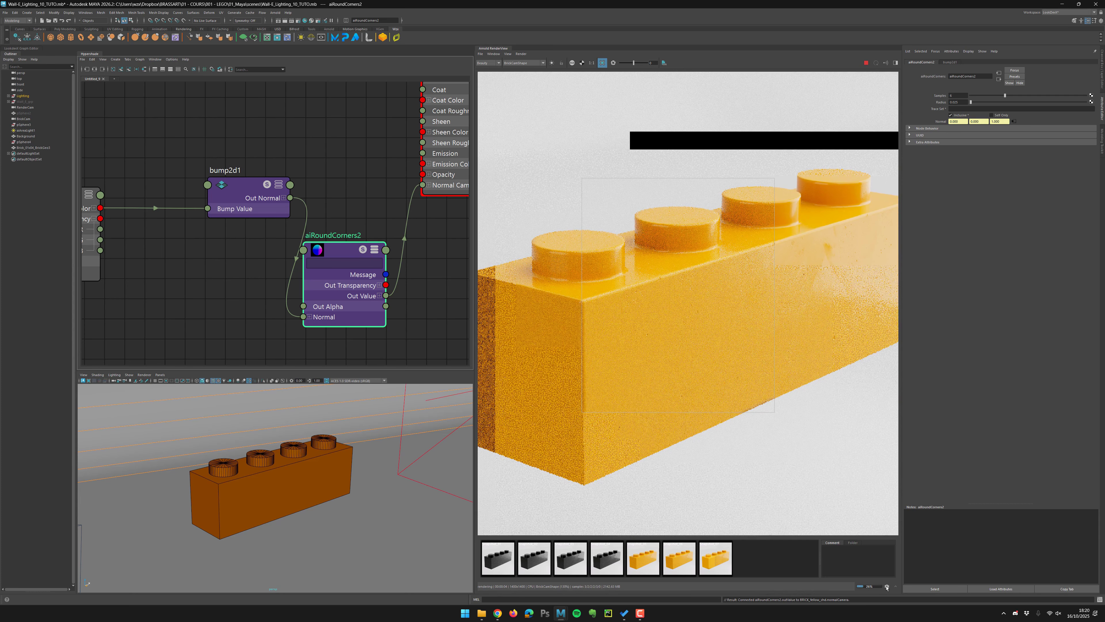
key("ctrl+e")
left_click(867, 63)
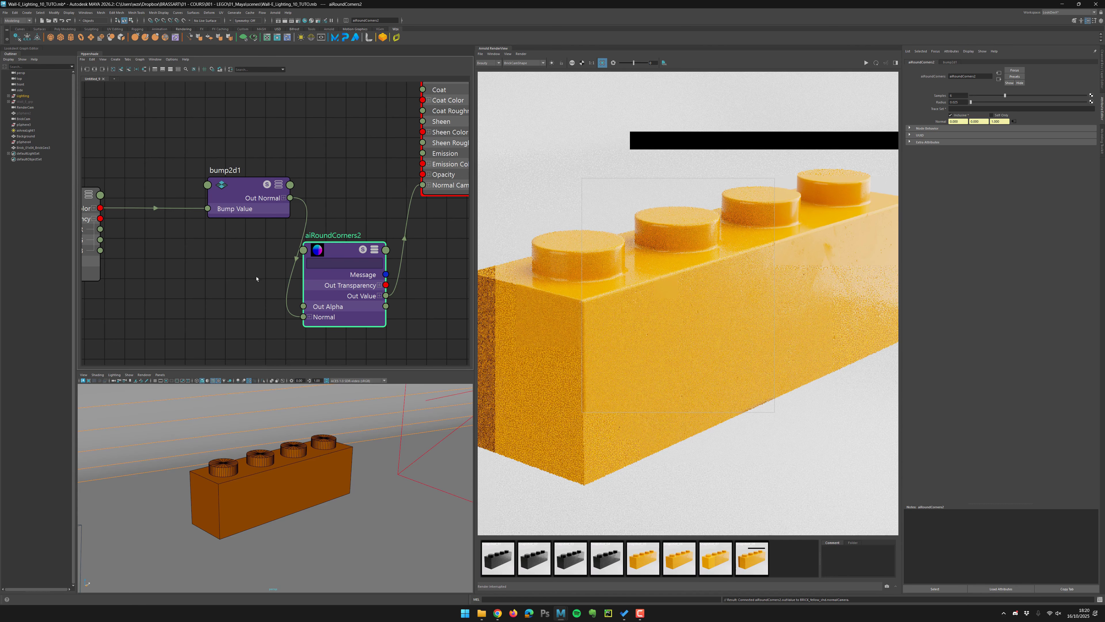
Rearrange the texture nodes feeding the triplanar in the node editor.
middle_click_drag(325, 191, 417, 190, "alt")
scroll(414, 191, "down", 5)
middle_click_drag(132, 183, 194, 184, "alt")
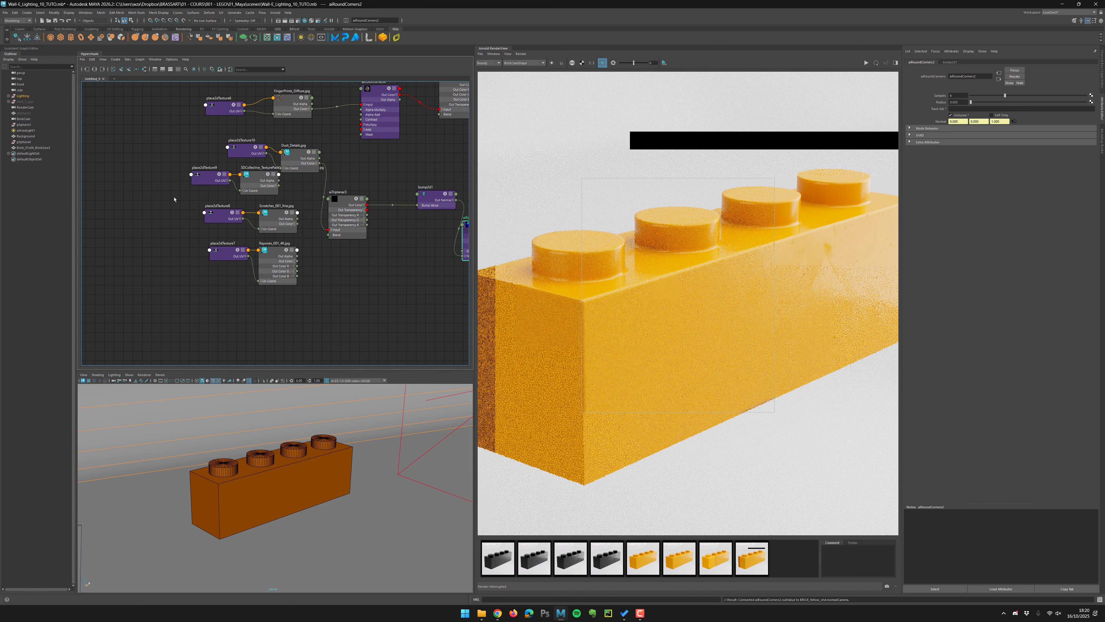
left_click_drag(139, 189, 188, 280)
left_click(259, 255)
left_click_drag(211, 177, 124, 201)
left_click(212, 231)
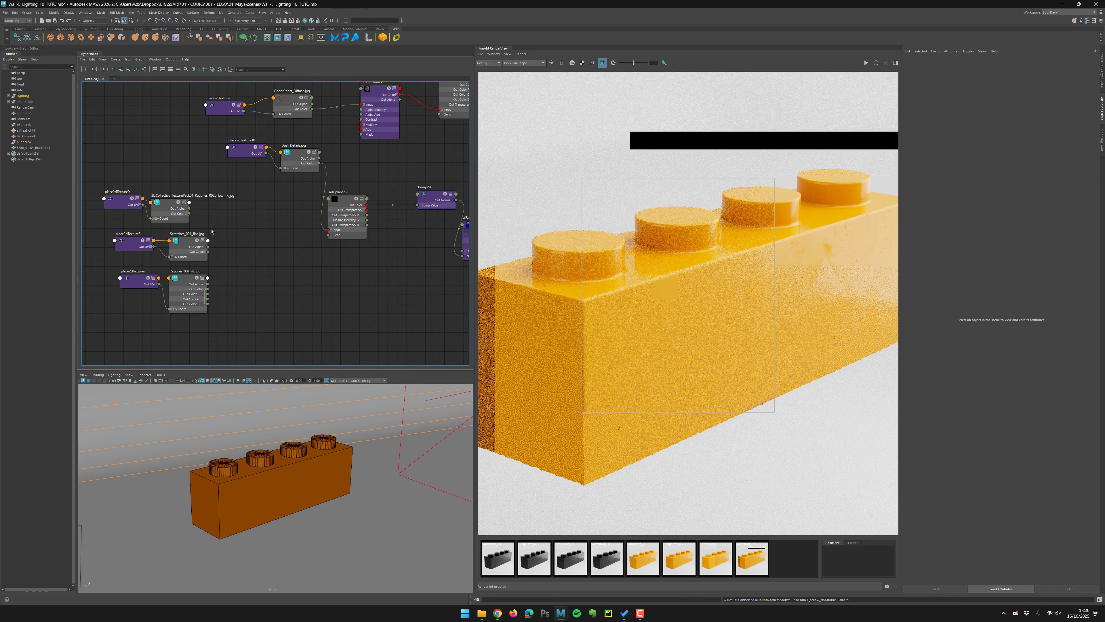
Spread out the place2dTexture and file texture nodes around aiTriplanar3 in the node editor.
scroll(236, 211, "up", 3)
left_click_drag(250, 134, 189, 128)
left_click_drag(314, 140, 157, 136)
left_click_drag(256, 142, 245, 139)
middle_click_drag(214, 205, 309, 190, "alt")
left_click_drag(175, 147, 288, 196)
left_click(227, 216)
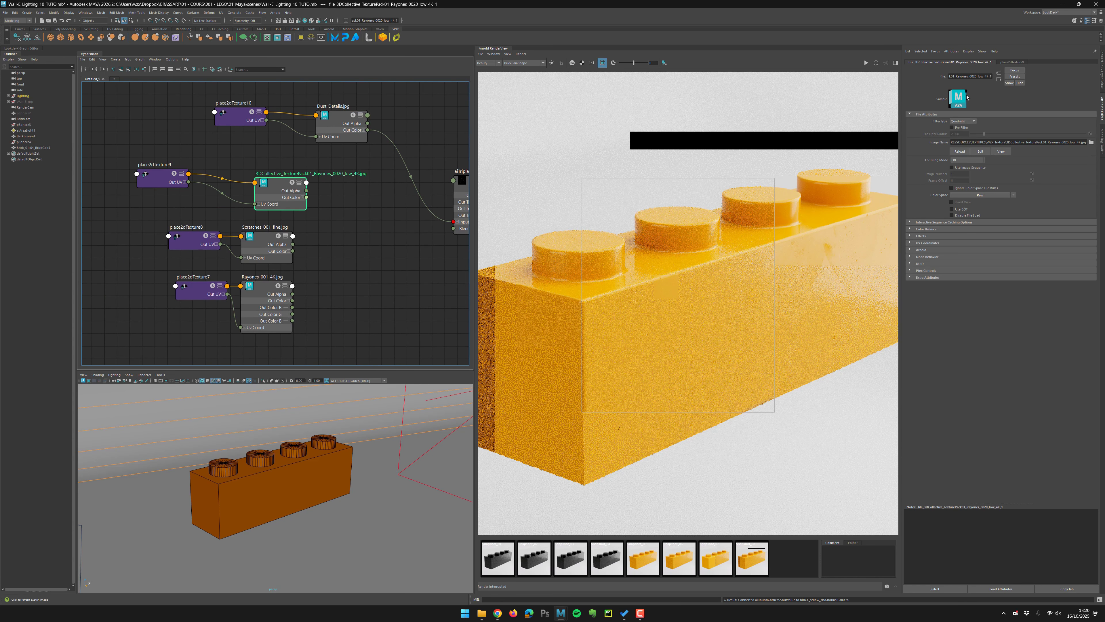
Create an aiAdd node in the node editor next to the texture nodes.
left_click(966, 98)
left_click(343, 221)
middle_click_drag(341, 222, 304, 226, "alt")
key("Tab")
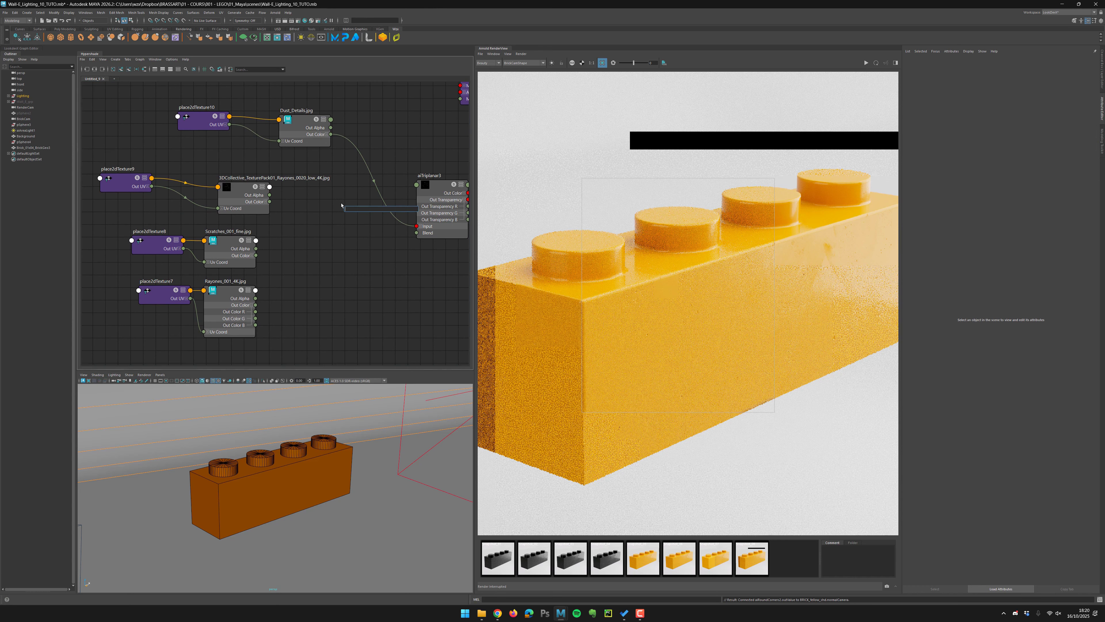
type("ai")
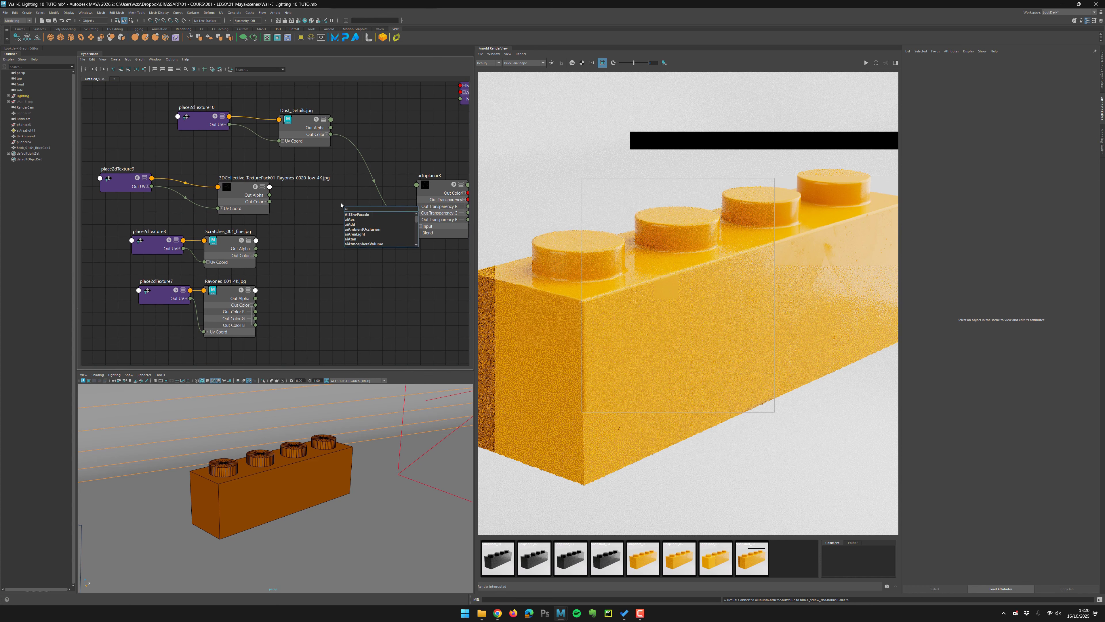
type("a")
key("Down")
key("Down")
key("Return")
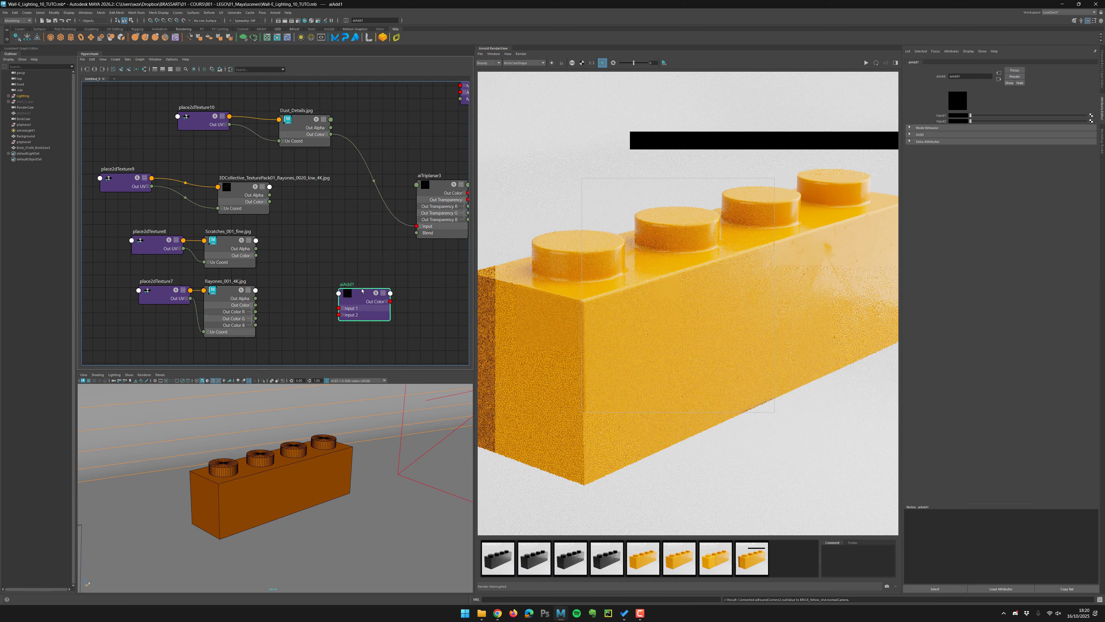
Feed Dust_Details and the Rayones texture into aiAdd1's inputs and route aiAdd1's Out Color into aiTriplanar3's Input.
left_click_drag(356, 306, 359, 195)
left_click_drag(330, 134, 342, 197)
scroll(302, 263, "up", 1)
left_click_drag(255, 255, 343, 203)
middle_click_drag(348, 246, 244, 273, "alt")
left_click_drag(304, 209, 332, 250)
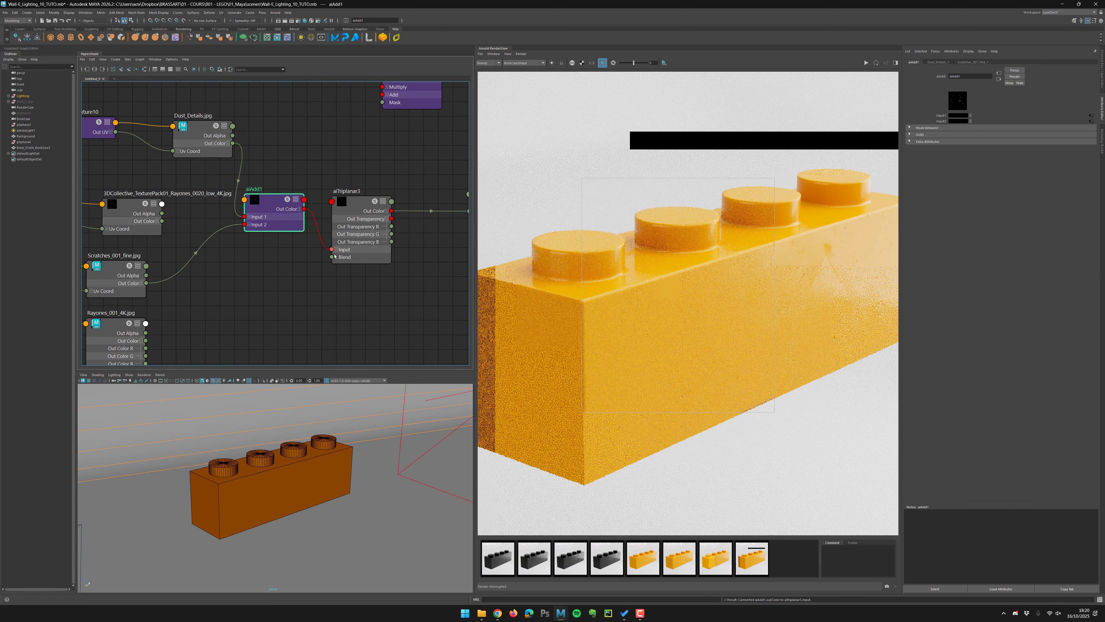
left_click(866, 63)
left_click_drag(162, 221, 244, 224)
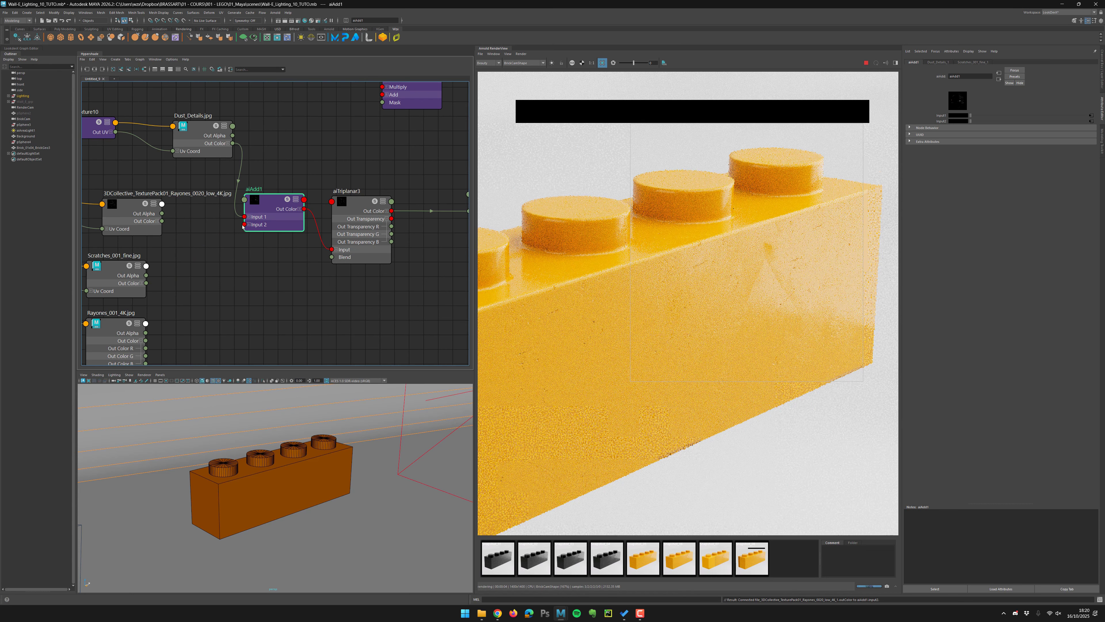
Preview aiTriplanar3 isolated in the render view and keep a snapshot of it.
left_click(572, 64)
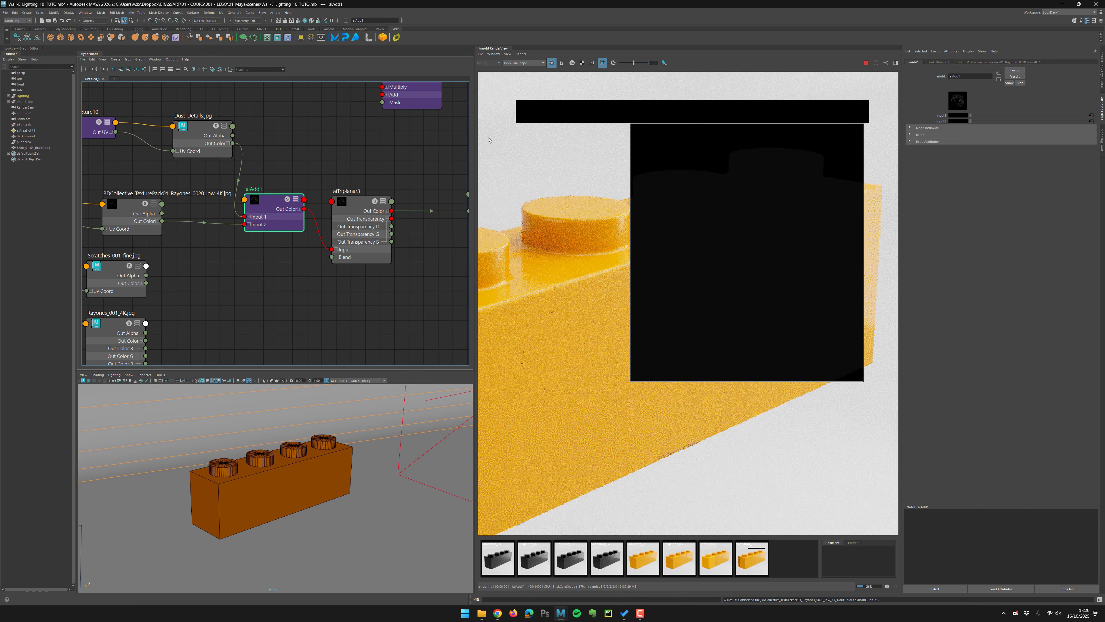
left_click(360, 206)
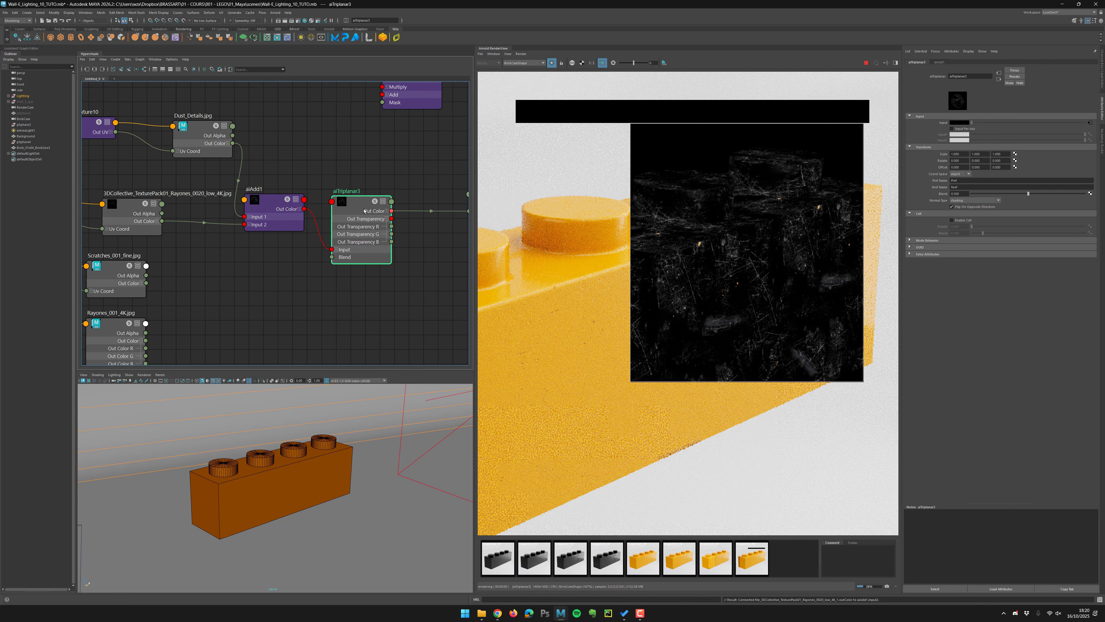
left_click(888, 586)
Swap aiAdd1's Input 2 to Scratches_001_fine and back to the Rayones texture, tidying the nodes.
left_click_drag(146, 283, 244, 224)
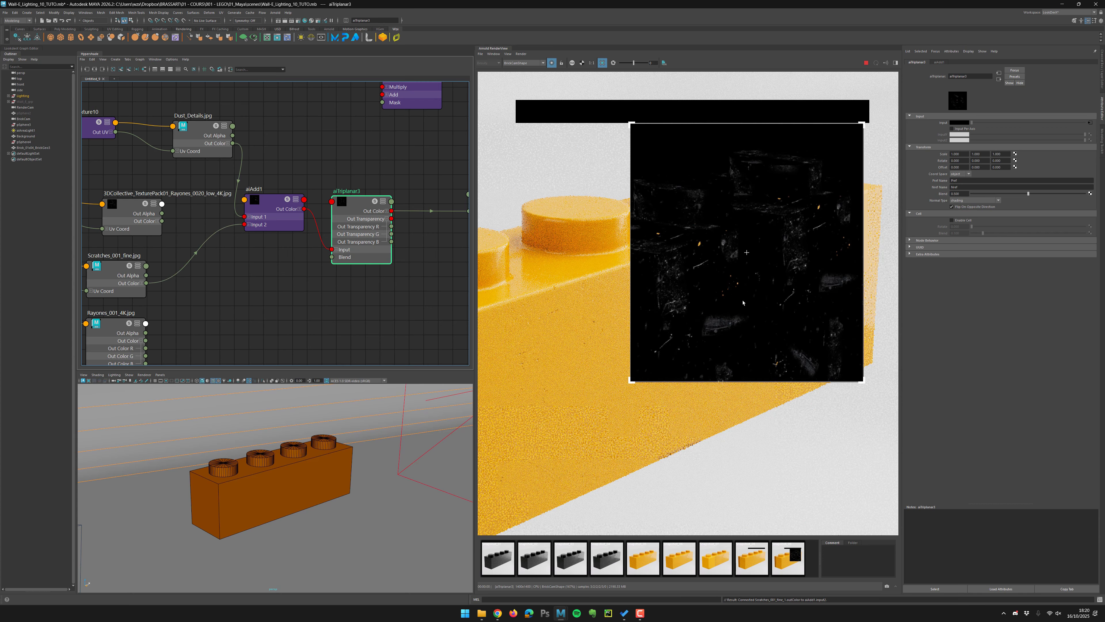
left_click_drag(162, 220, 244, 224)
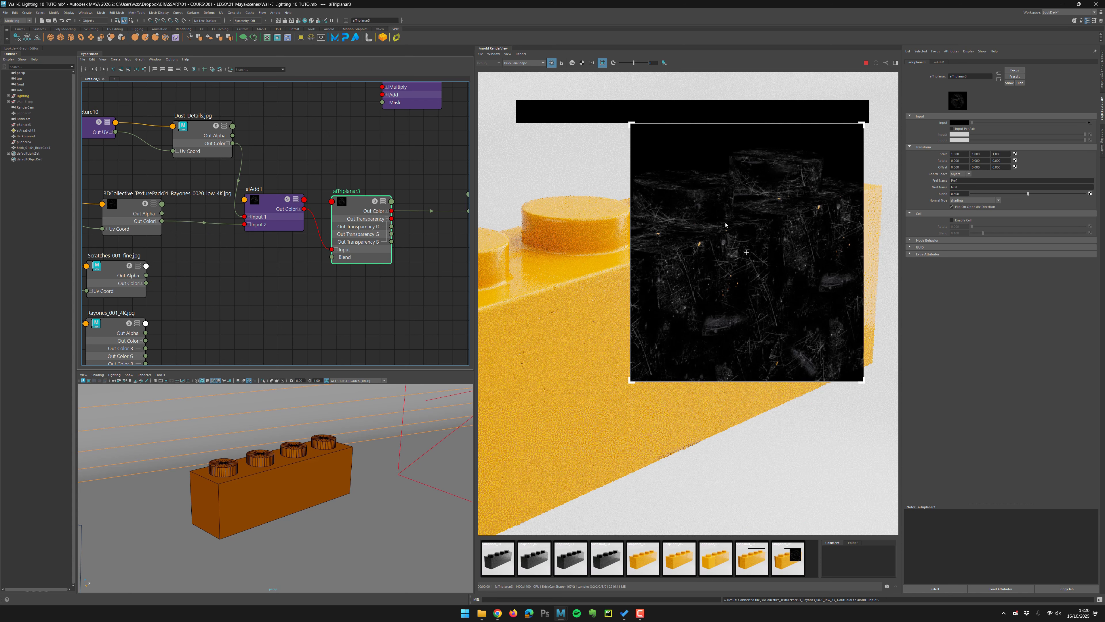
middle_click_drag(210, 232, 307, 235, "alt")
left_click_drag(243, 217, 204, 211)
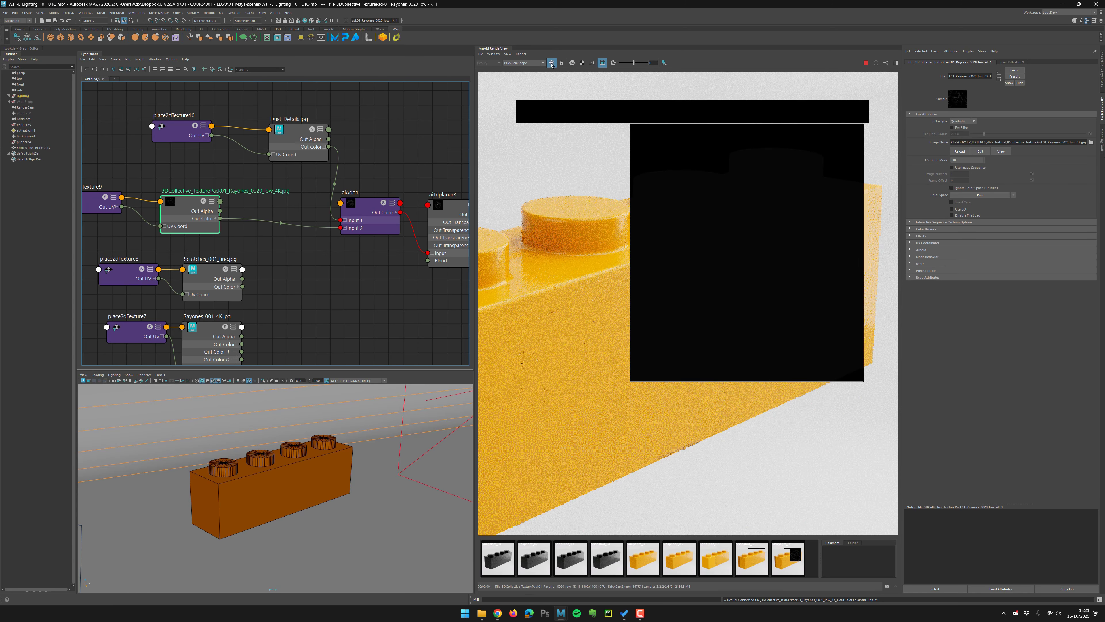
Inspect the brick's surface close up using render regions in the render view.
middle_click_drag(684, 276, 789, 244)
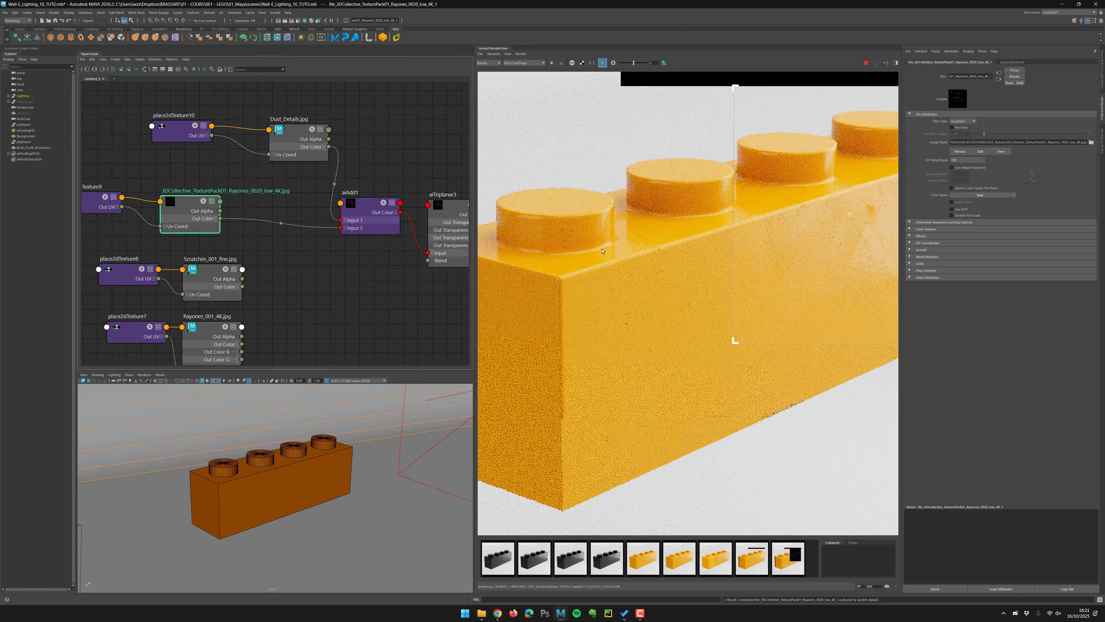
scroll(756, 275, "down", 2)
left_click_drag(512, 193, 728, 410)
scroll(644, 291, "up", 3)
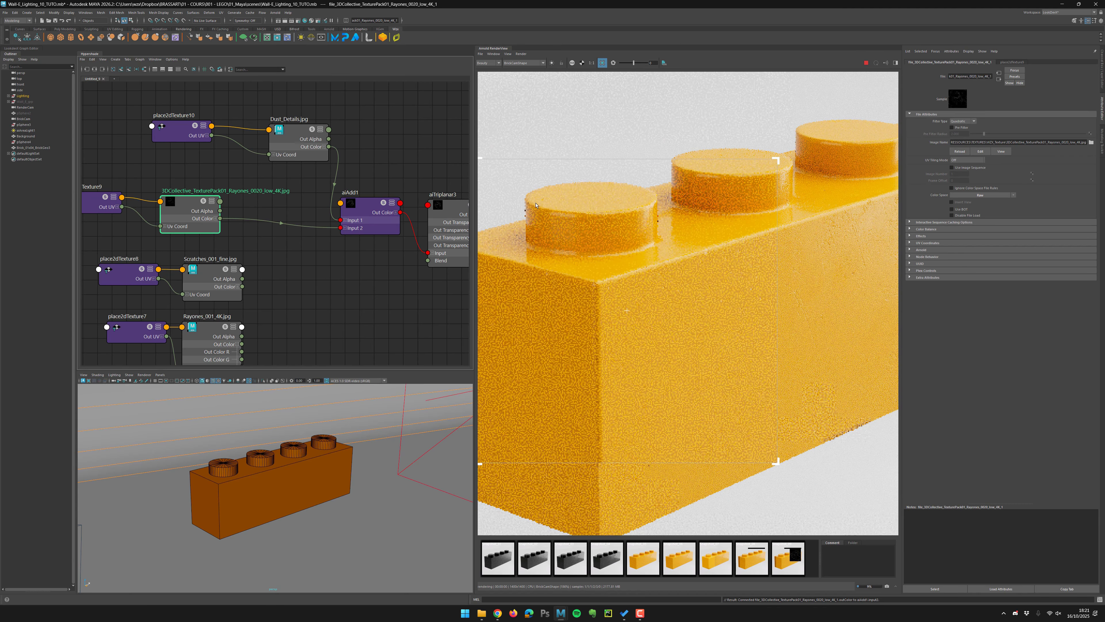
left_click_drag(507, 144, 697, 333)
scroll(633, 274, "up", 3)
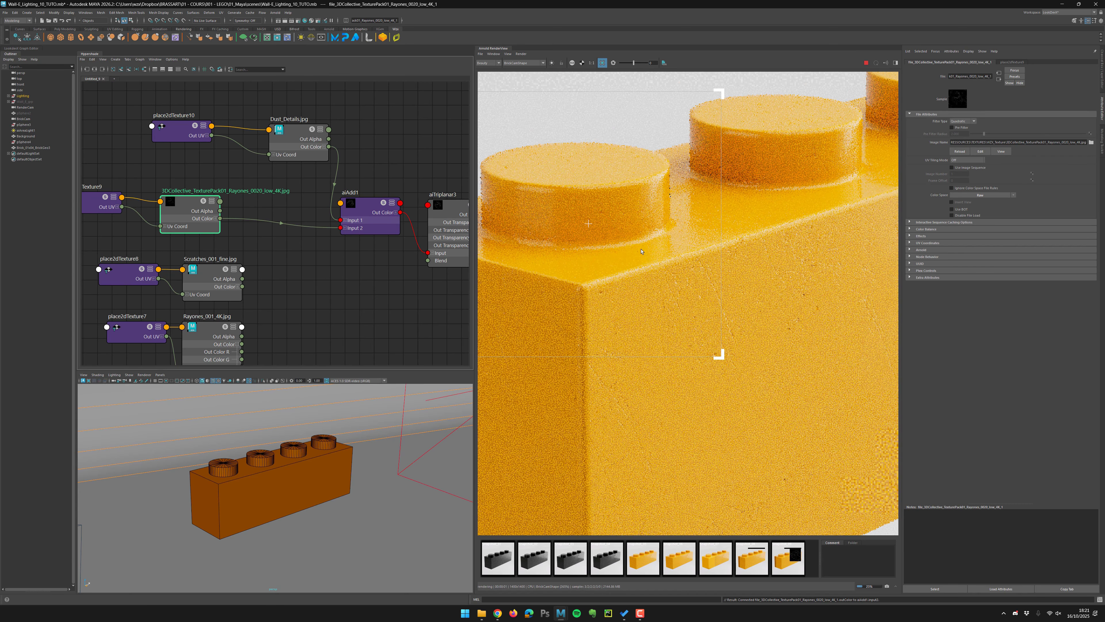
left_click_drag(530, 144, 786, 437)
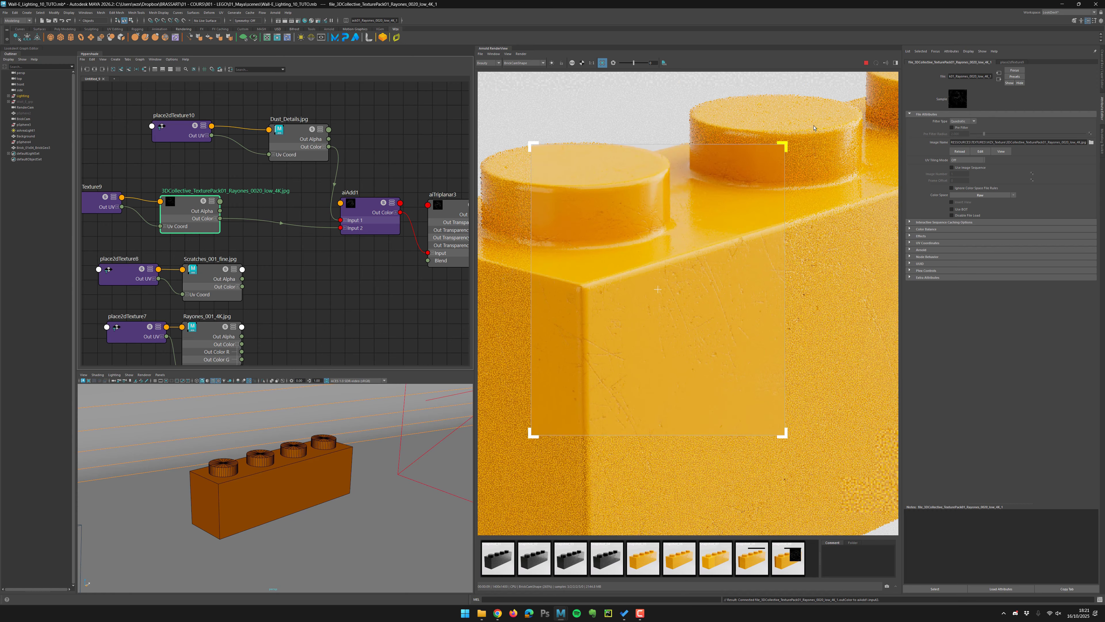
scroll(766, 146, "down", 5)
scroll(744, 310, "down", 2)
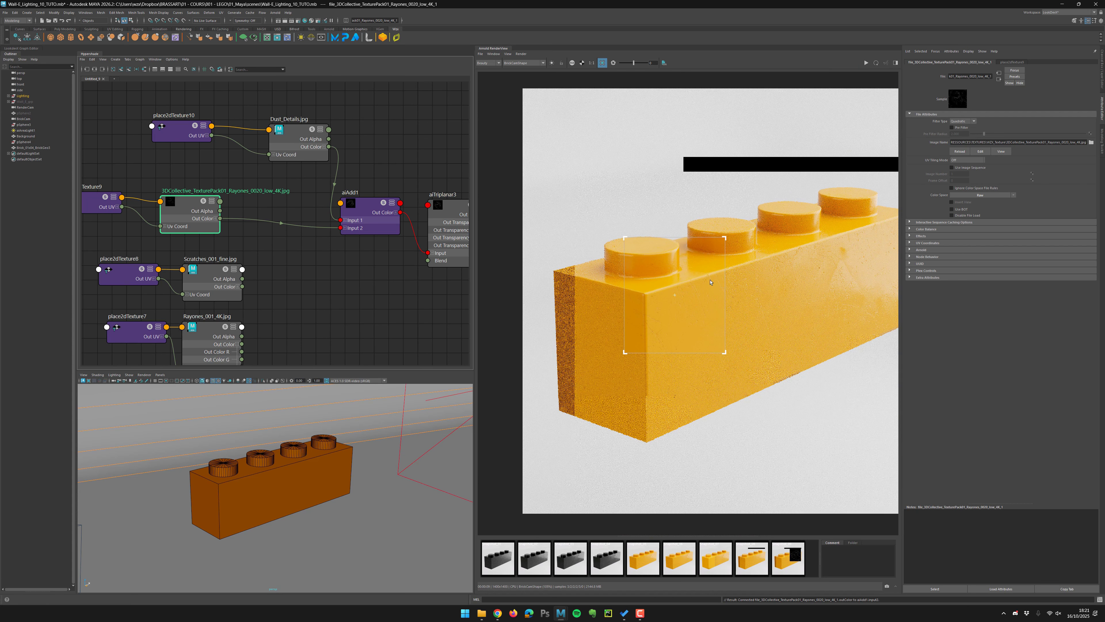
Select BRICK_Yellow_shd and set its Subsurface weight to 0.1.
middle_click_drag(297, 271, 199, 285, "alt")
scroll(299, 277, "down", 4)
left_click(394, 204)
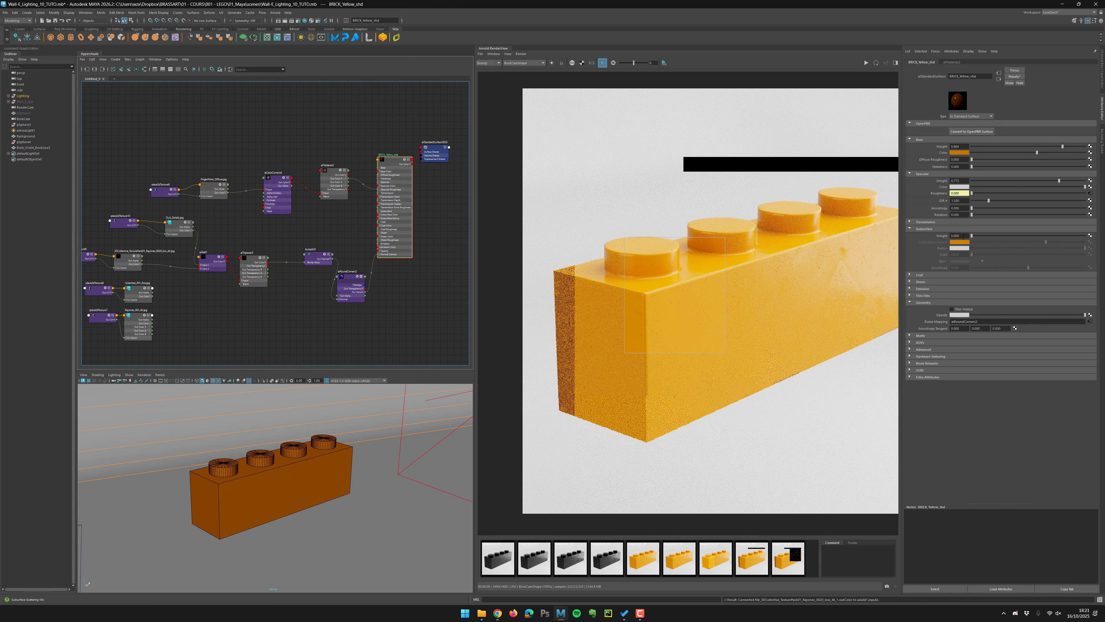
left_click(965, 235)
type("0.1")
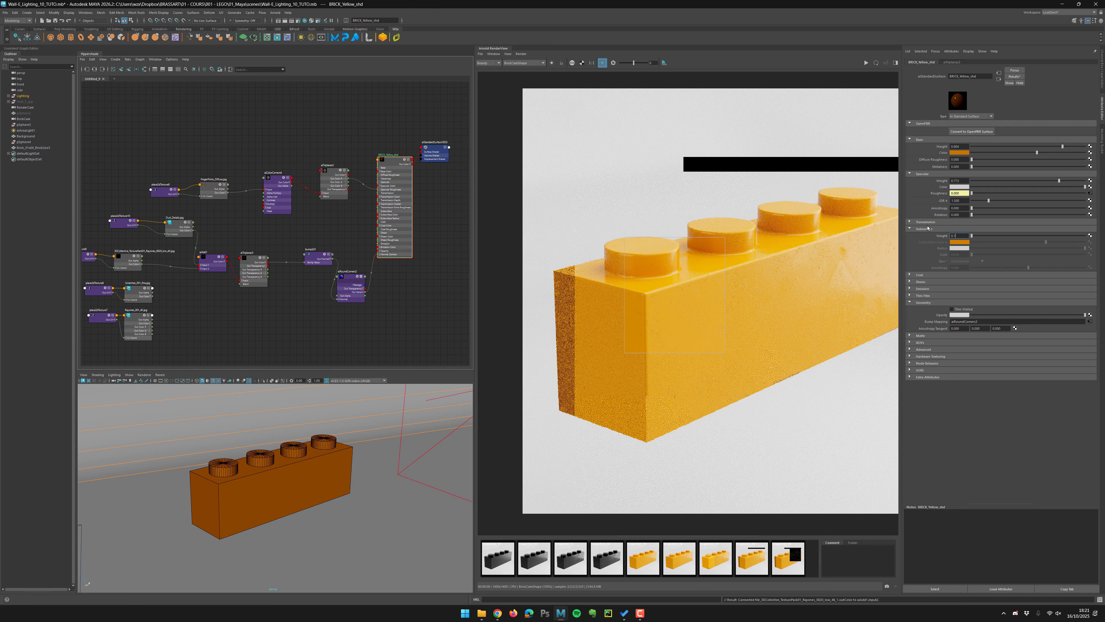
key("Return")
Raise the brick shader's Subsurface weight to 0.3 and refresh the render.
left_click(866, 63)
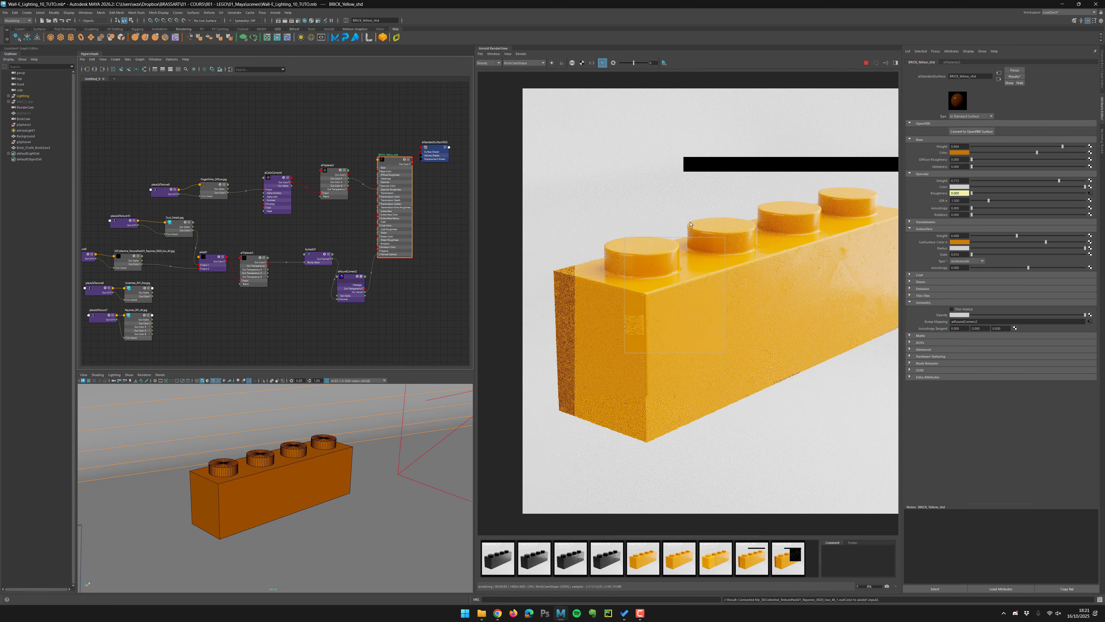
scroll(694, 305, "up", 5)
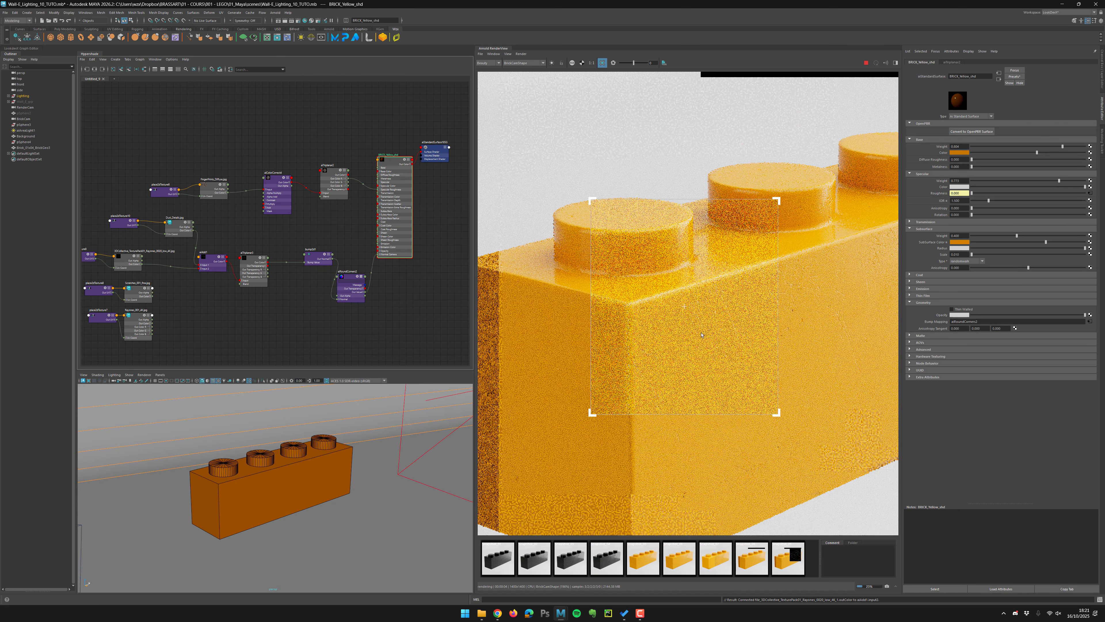
scroll(702, 335, "down", 2)
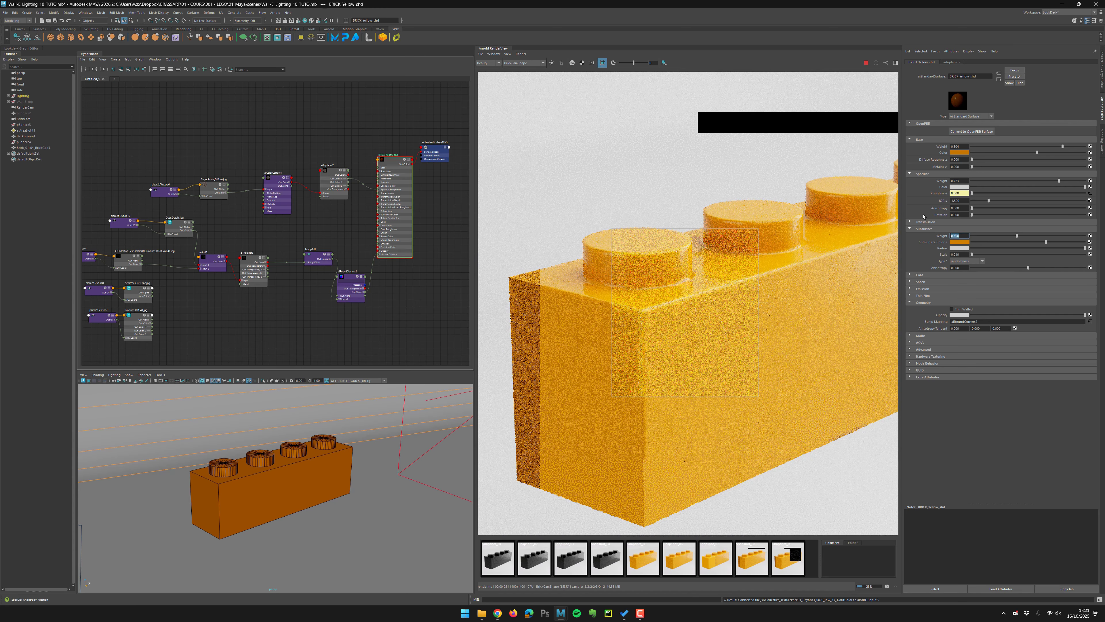
type("0.3")
key("Return")
left_click(866, 63)
scroll(758, 306, "down", 4)
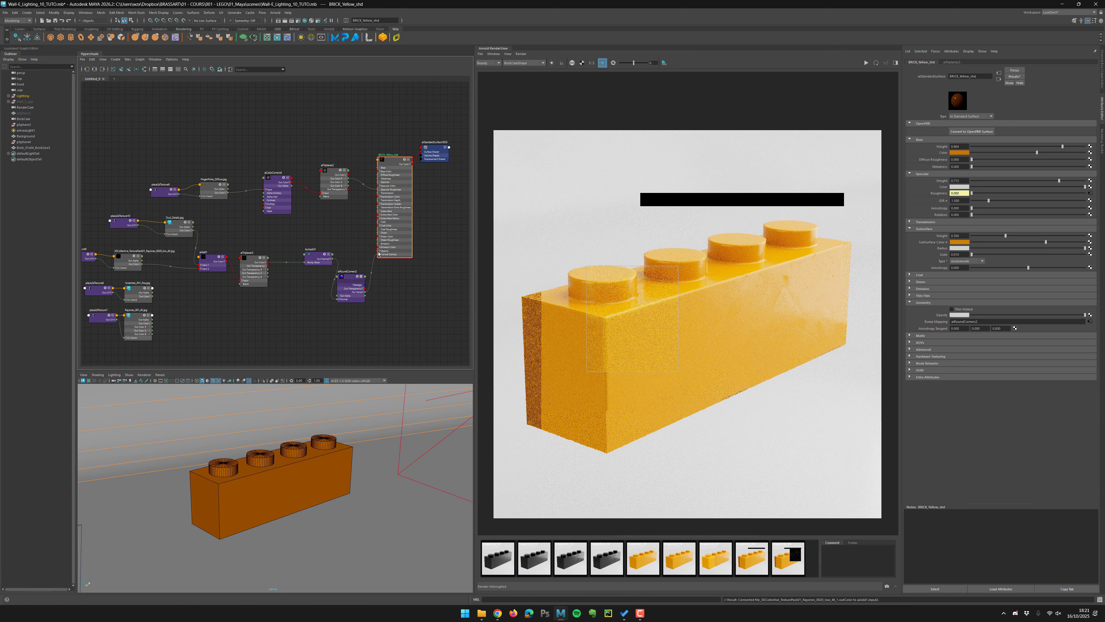
Rearrange the shading network nodes leading into BRICK_Yellow_shd in the node editor.
middle_click_drag(361, 293, 381, 270, "alt")
left_click_drag(145, 201, 127, 201)
left_click_drag(198, 205, 178, 204)
left_click(234, 216)
middle_click_drag(372, 263, 329, 265, "alt")
left_click_drag(329, 265, 331, 250)
left_click_drag(293, 238, 285, 249)
left_click_drag(330, 250, 328, 247)
left_click(358, 284)
middle_click_drag(393, 225, 355, 240, "alt")
right_click_drag(355, 240, 382, 239, "alt")
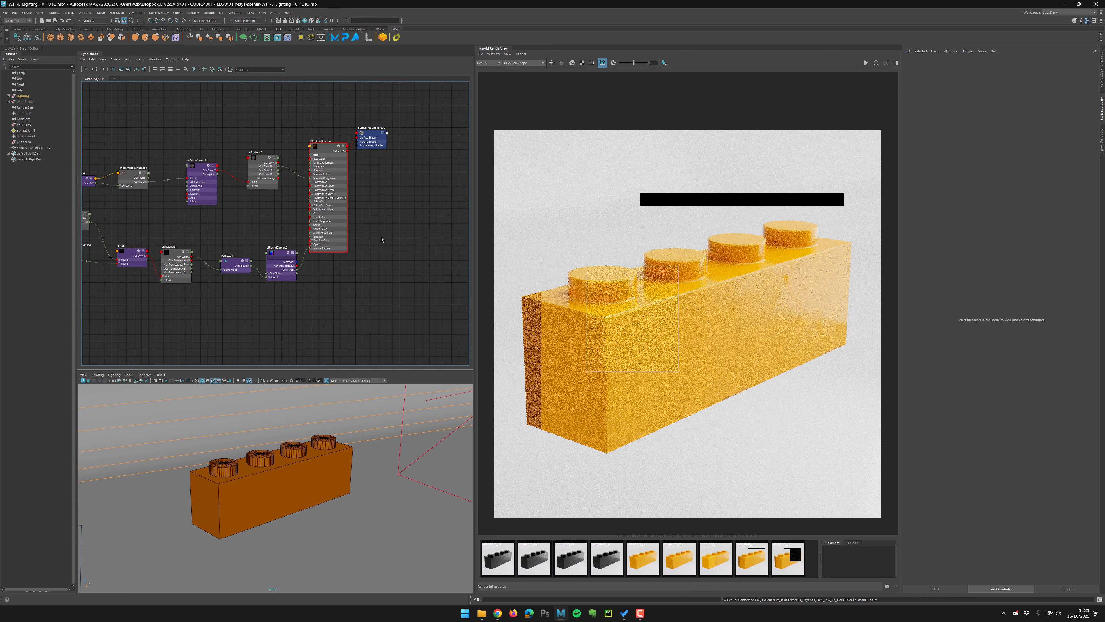